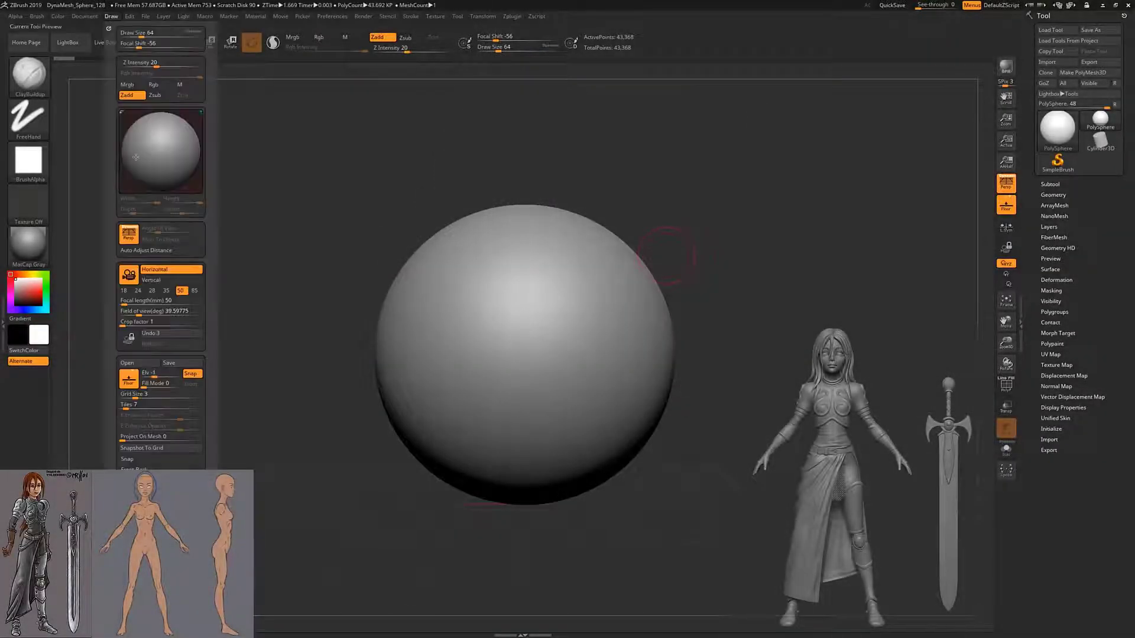
- Set the perspective camera focal length to 85 mm
left_click(195, 291)
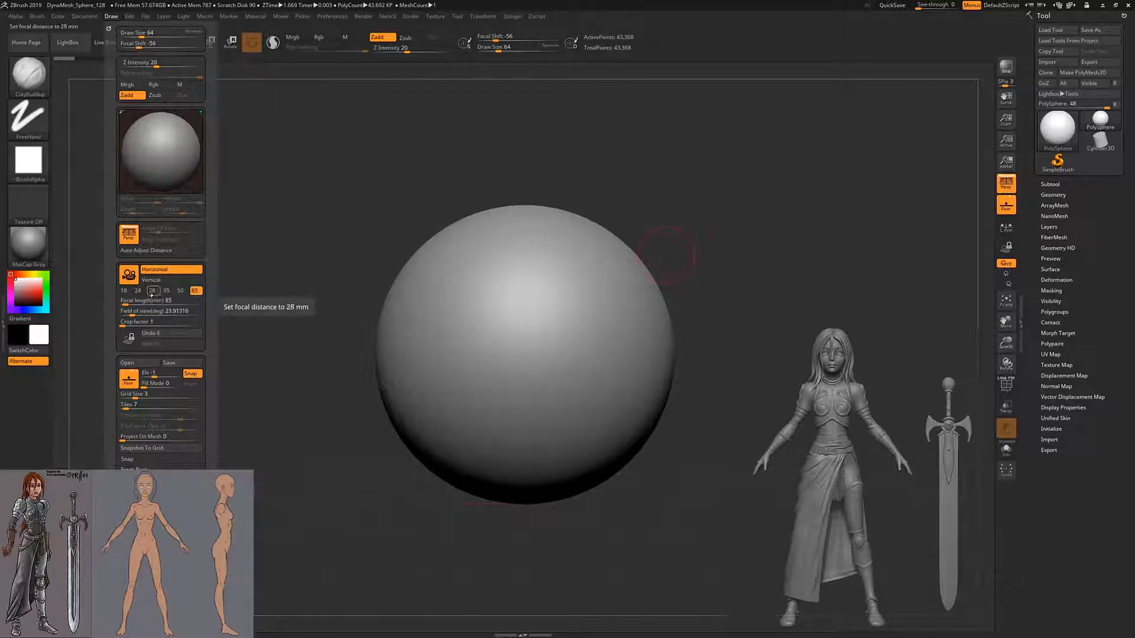
mouse_move(651, 266)
left_mouse_down()
mouse_move(693, 383)
mouse_move(841, 245)
left_mouse_up()
left_click(1051, 301)
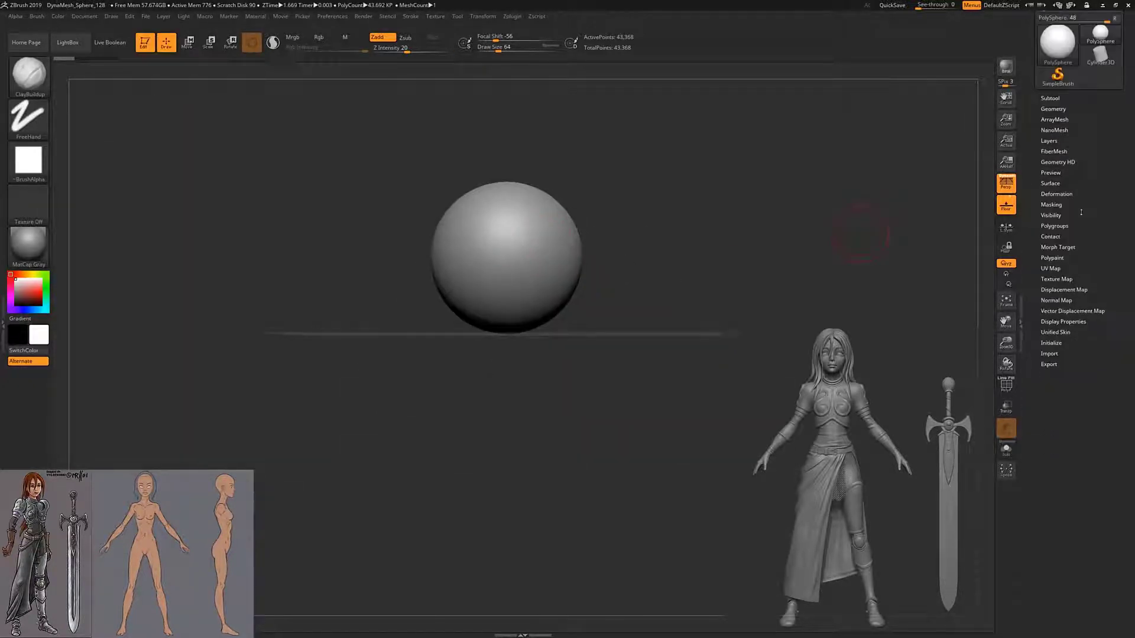
left_click_drag(1107, 178, 1108, 226)
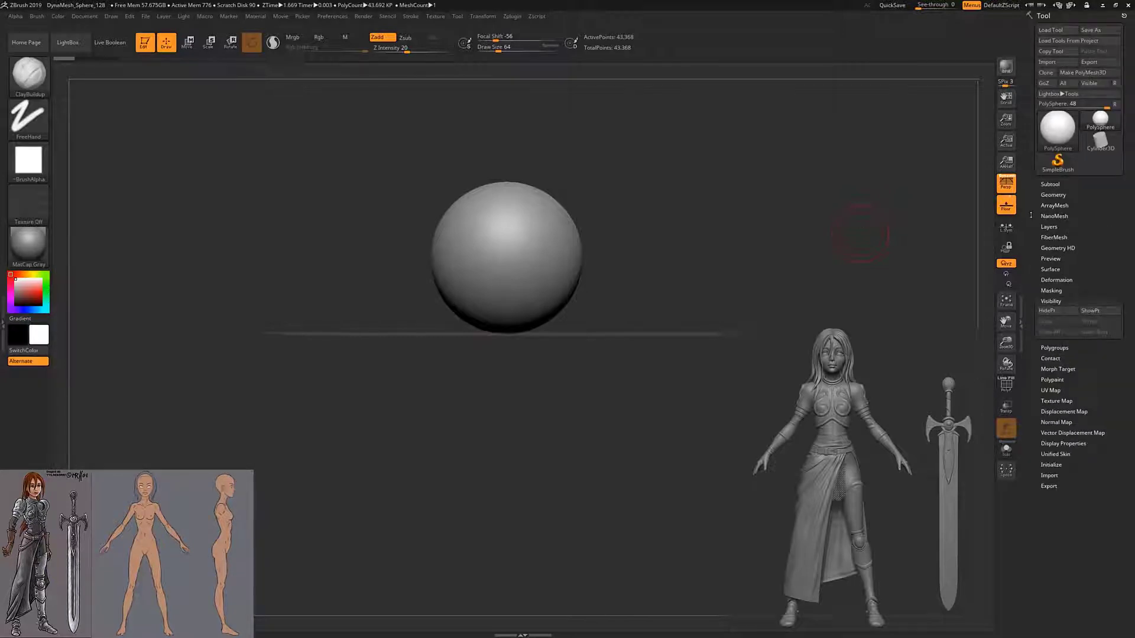
- Browse the Texture > Image Plane options
left_click(435, 16)
left_click(465, 328)
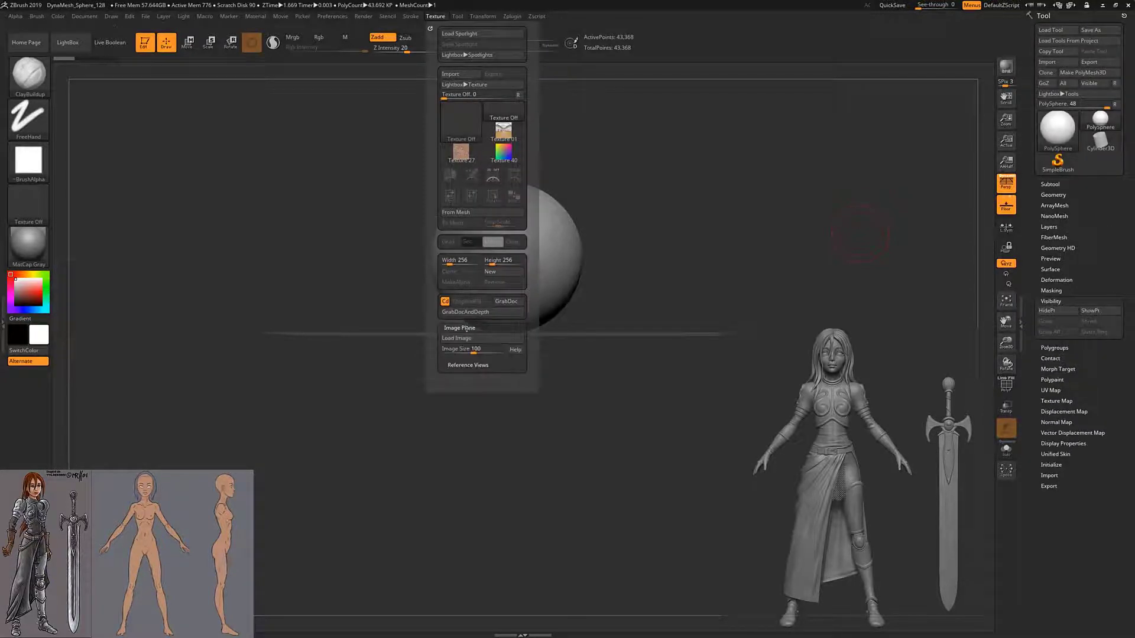
scroll(1095, 295, "down", 2)
scroll(1095, 296, "down", 2)
scroll(1095, 295, "down", 1)
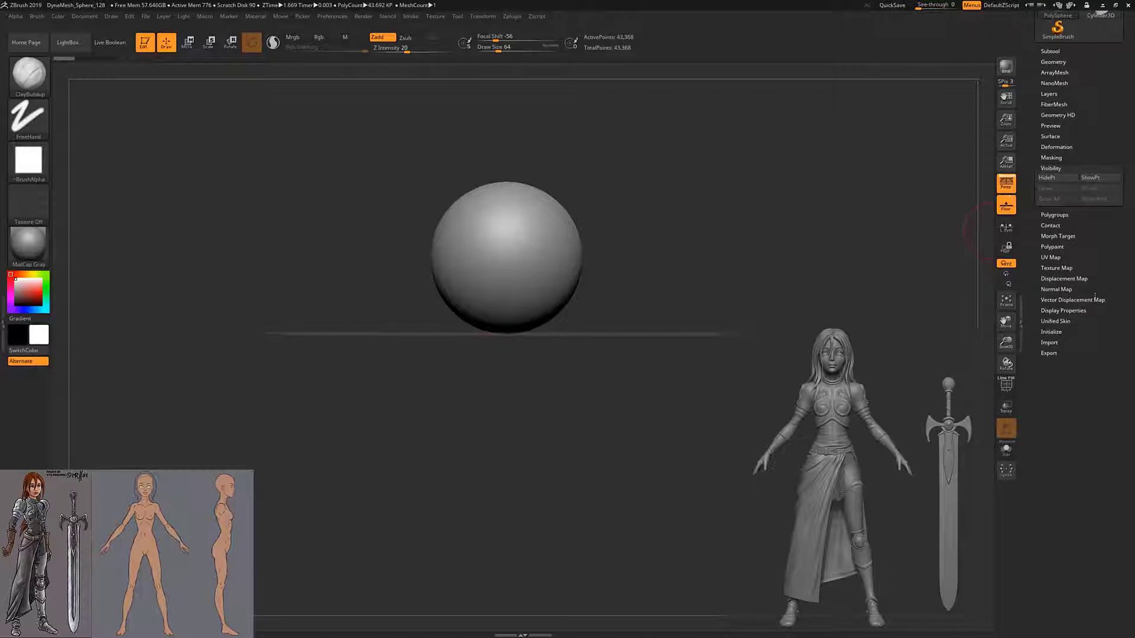
scroll(1096, 295, "up", 1)
scroll(1076, 354, "up", 4)
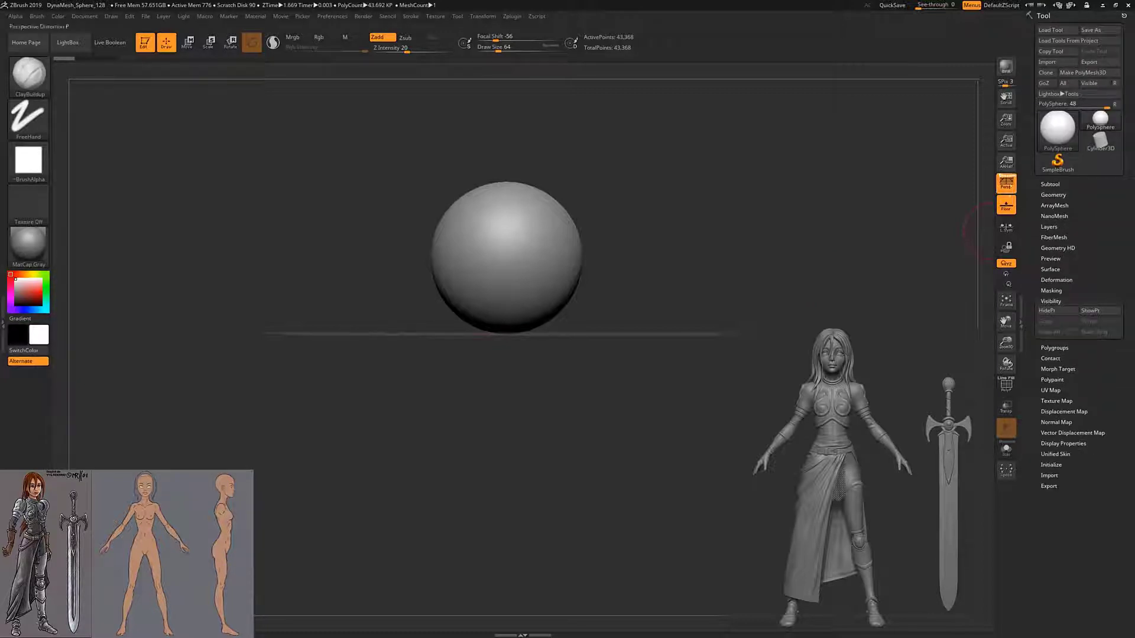
- Expand the Draw > Front-Back floor plane settings and the front plane image picker
left_click(111, 17)
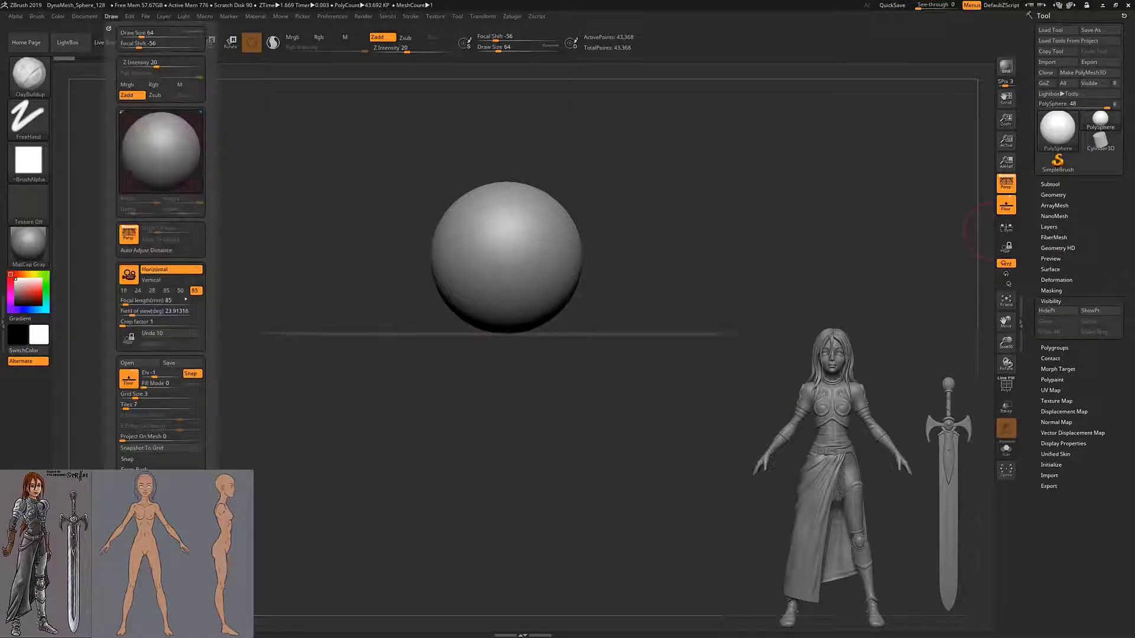
scroll(152, 350, "down", 1)
scroll(152, 349, "down", 2)
left_click(152, 350)
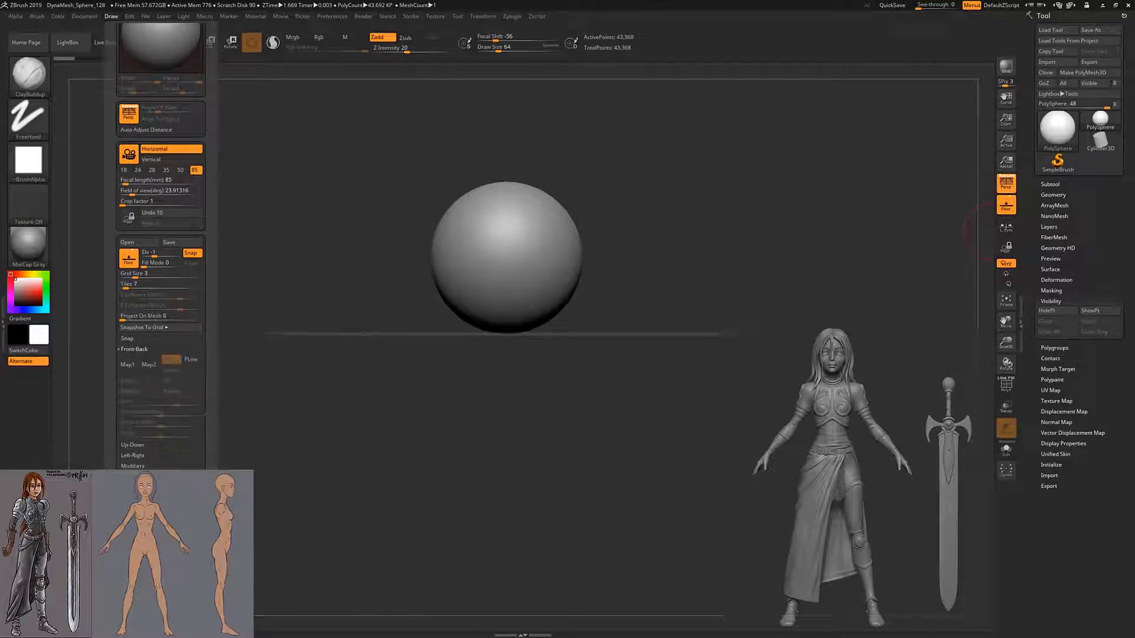
scroll(209, 230, "up", 3)
scroll(209, 230, "down", 2)
scroll(209, 230, "down", 2)
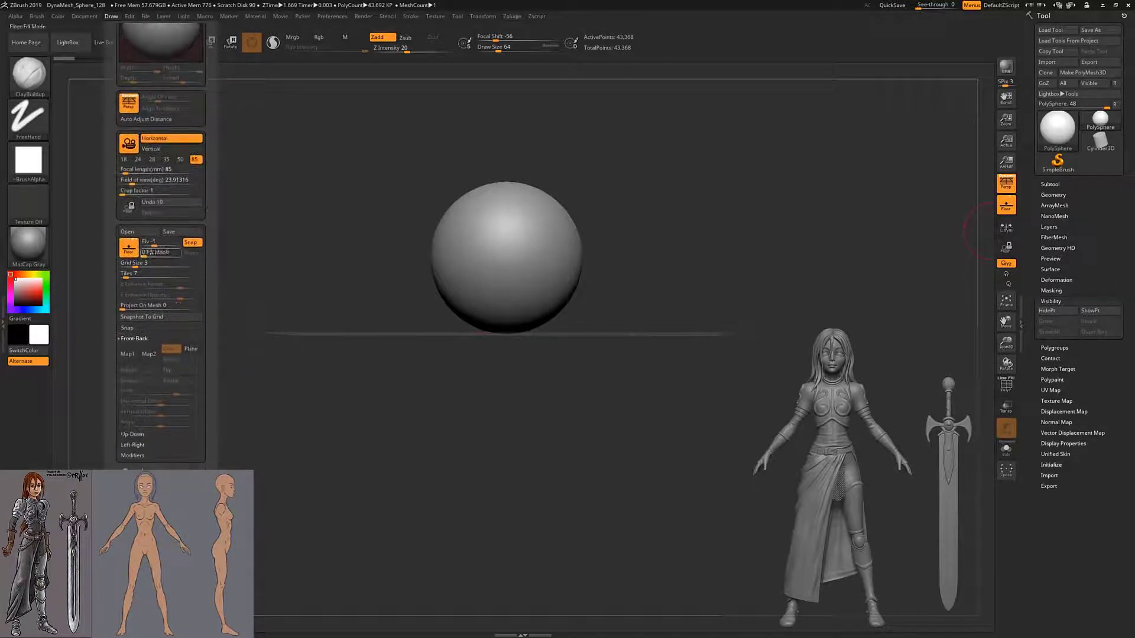
left_click(133, 359)
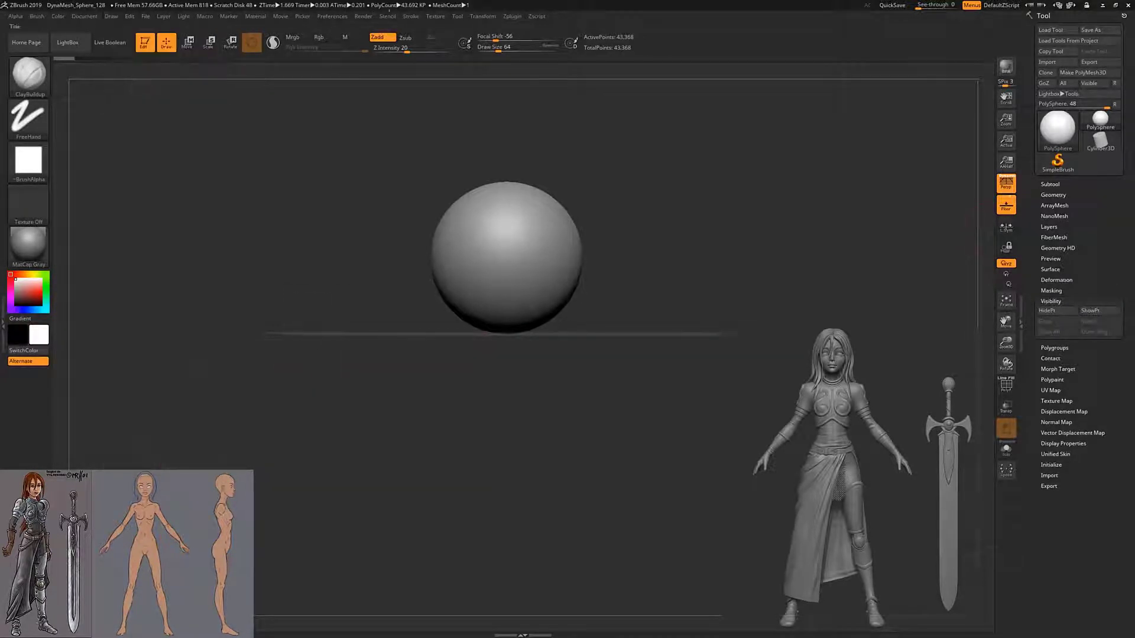
- Load tete_face.gif as the front reference plane image
scroll(144, 449, "up", 5)
left_click(145, 449)
left_click(136, 473)
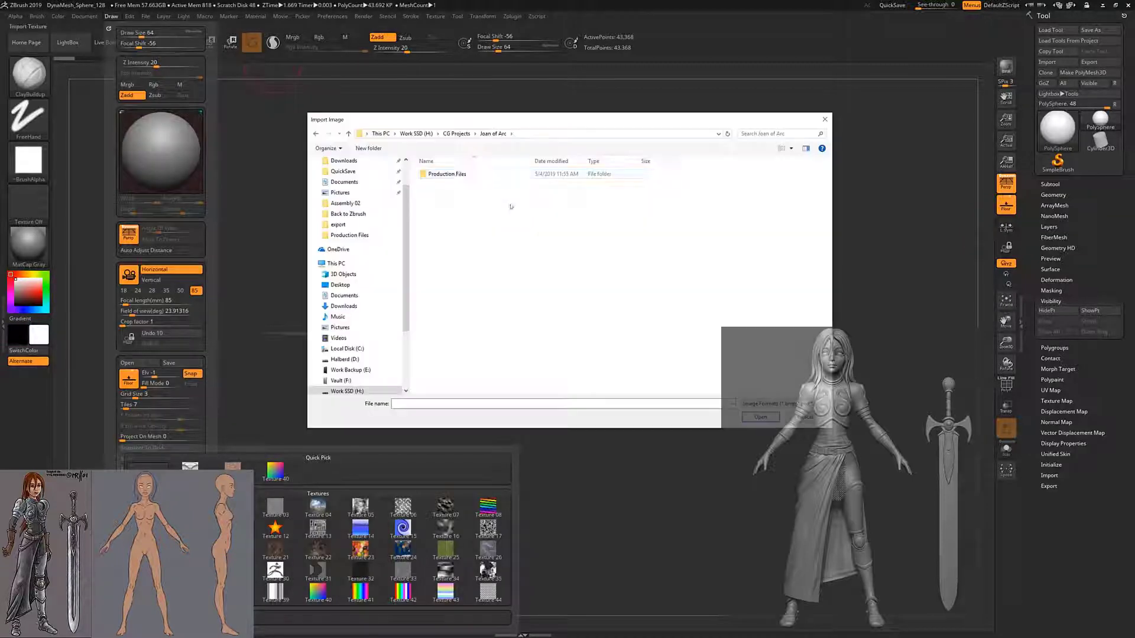
double_click(595, 180)
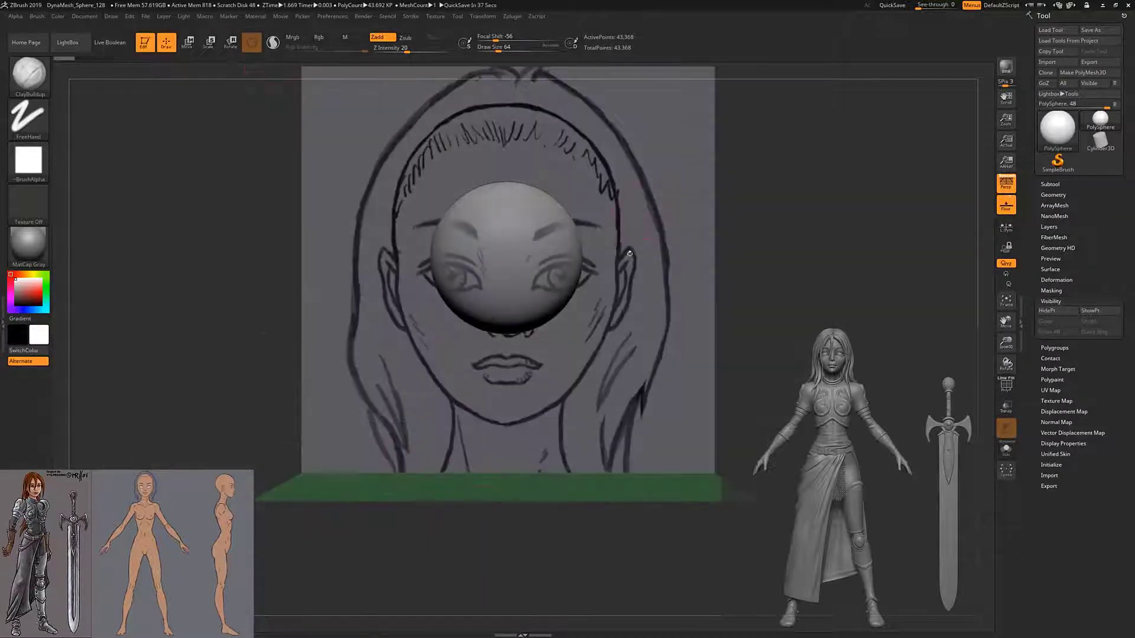
mouse_move(651, 284)
left_mouse_down()
mouse_move(720, 483)
mouse_move(681, 201)
left_mouse_up()
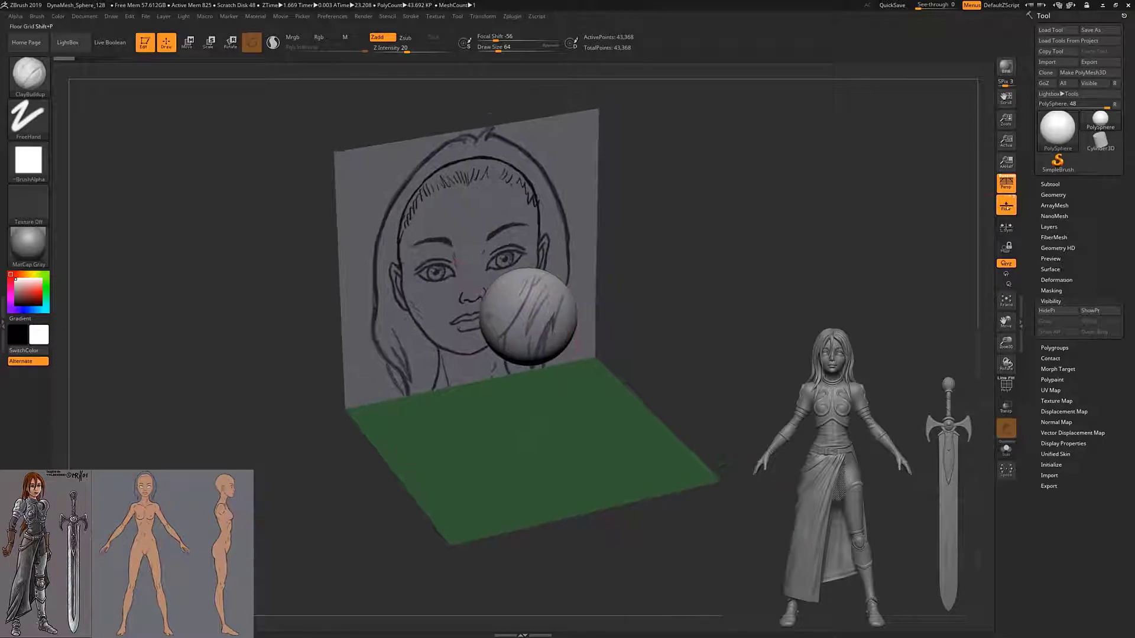
- Enable a Left-Right side plane map and orbit to check both planes
left_click(115, 19)
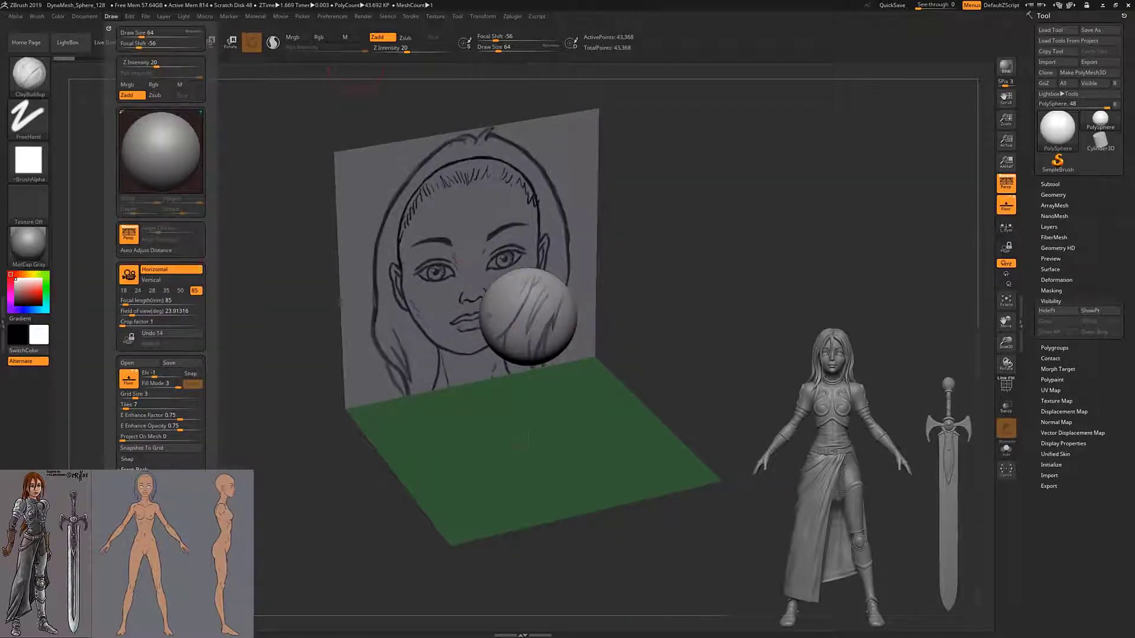
left_click(254, 475)
left_click(650, 181)
double_click(650, 180)
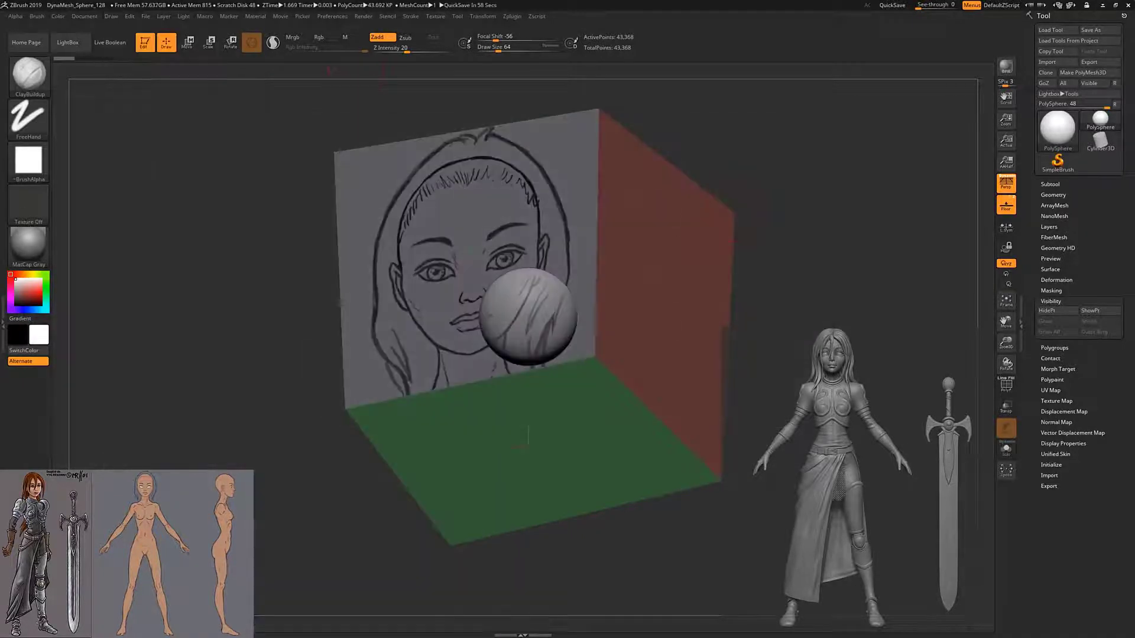
left_click_drag(528, 436, 641, 349)
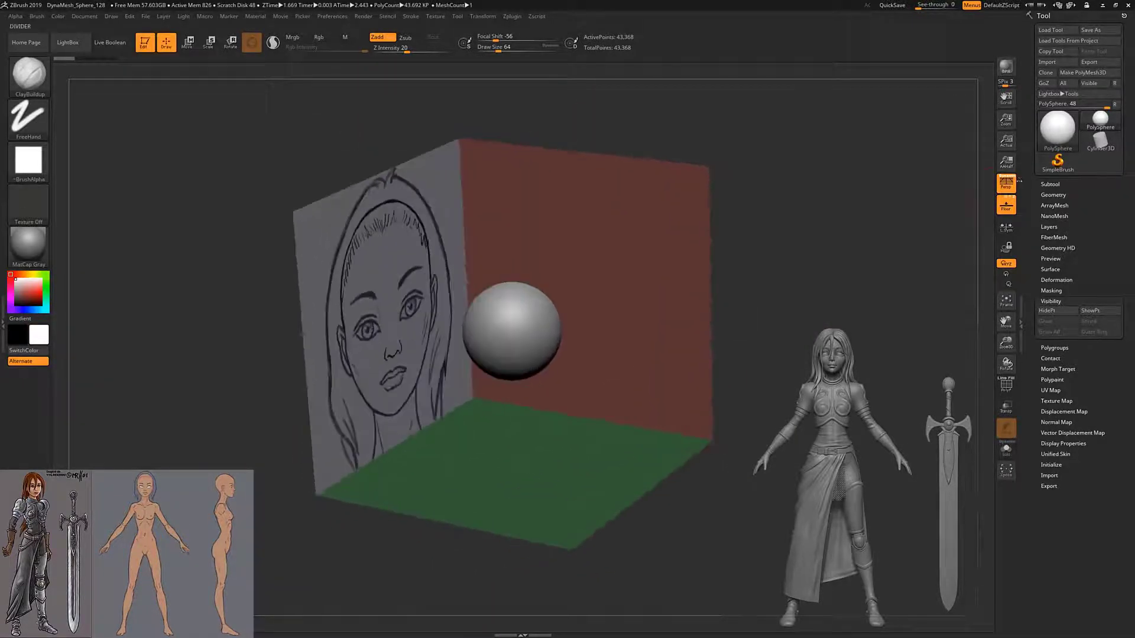
left_click(159, 18)
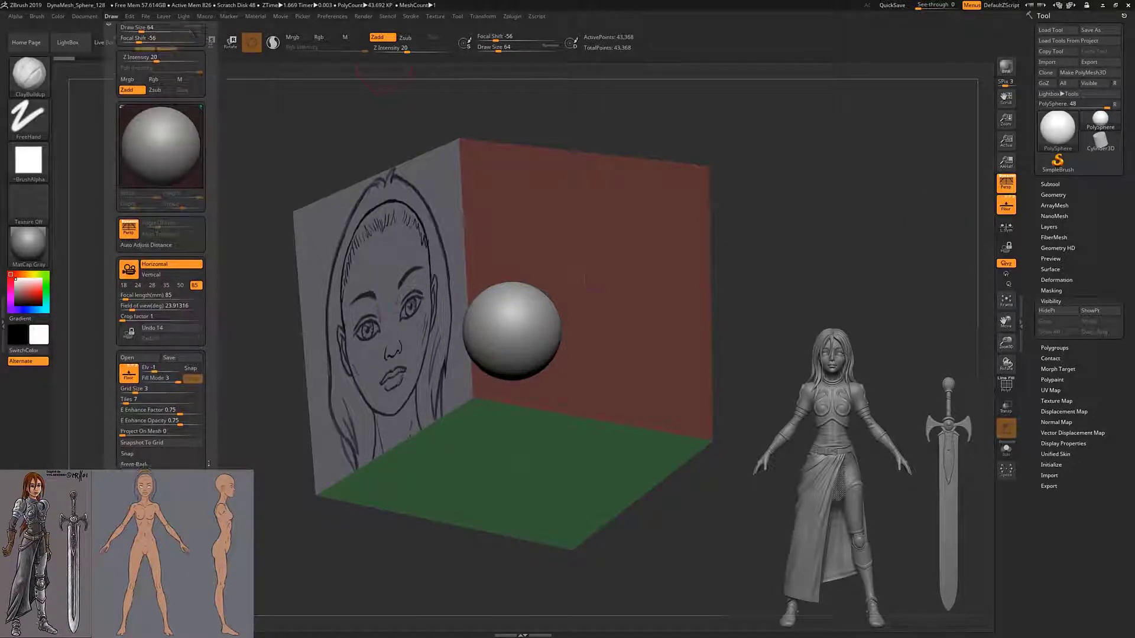
- Load face.gif as the full-body front reference on the Front-Back plane
left_click(180, 418)
left_click_drag(663, 256, 497, 193)
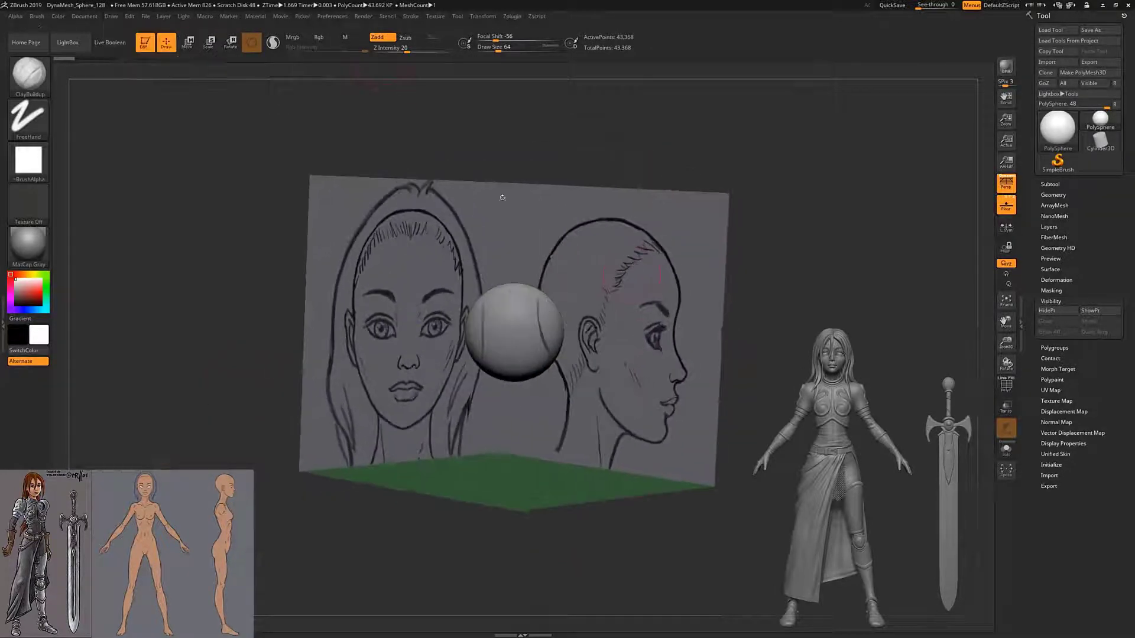
left_click(112, 16)
mouse_move(591, 331)
left_mouse_down()
mouse_move(582, 329)
mouse_move(626, 315)
left_mouse_up()
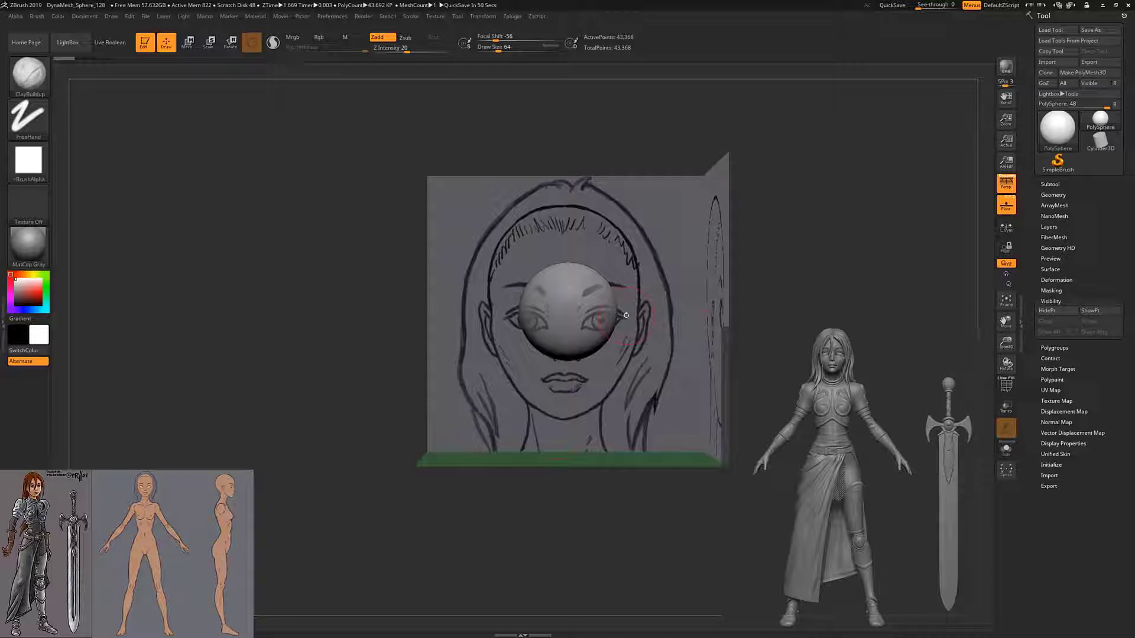
left_click(111, 17)
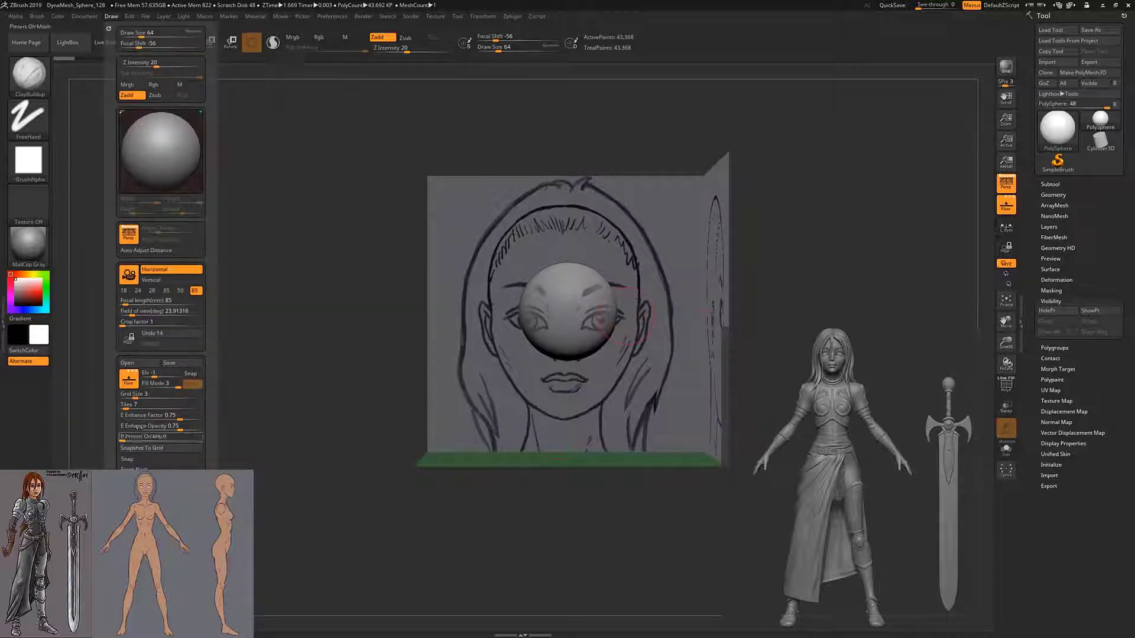
left_click(29, 204)
left_click(127, 467)
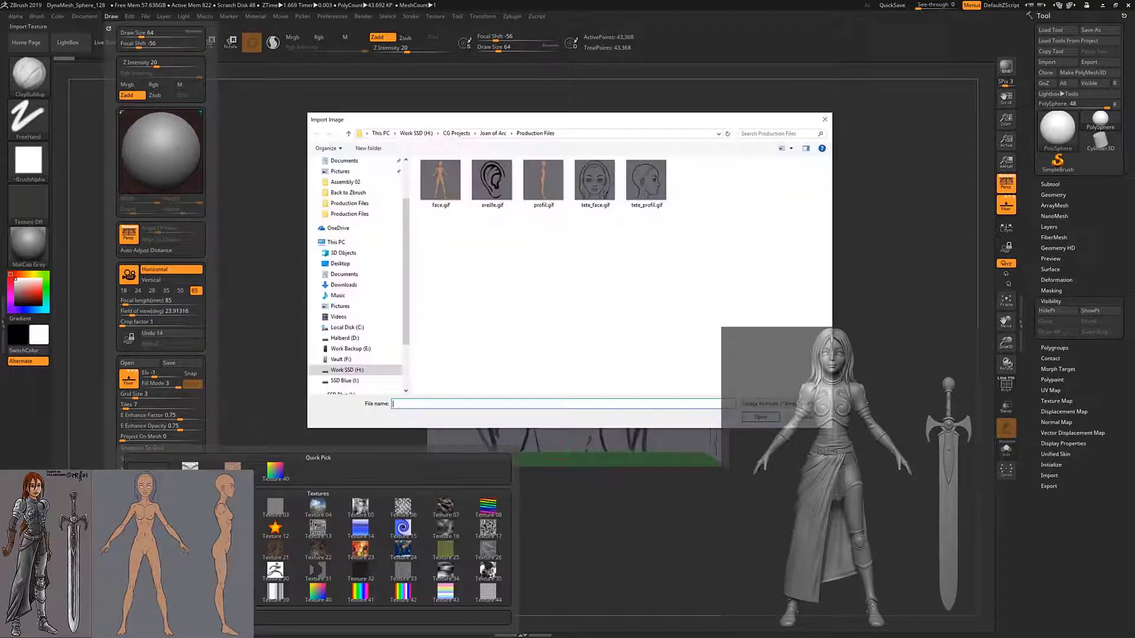
double_click(441, 179)
- Load the full-body profile image onto the Left-Right side plane
left_click(111, 17)
scroll(160, 178, "down", 5)
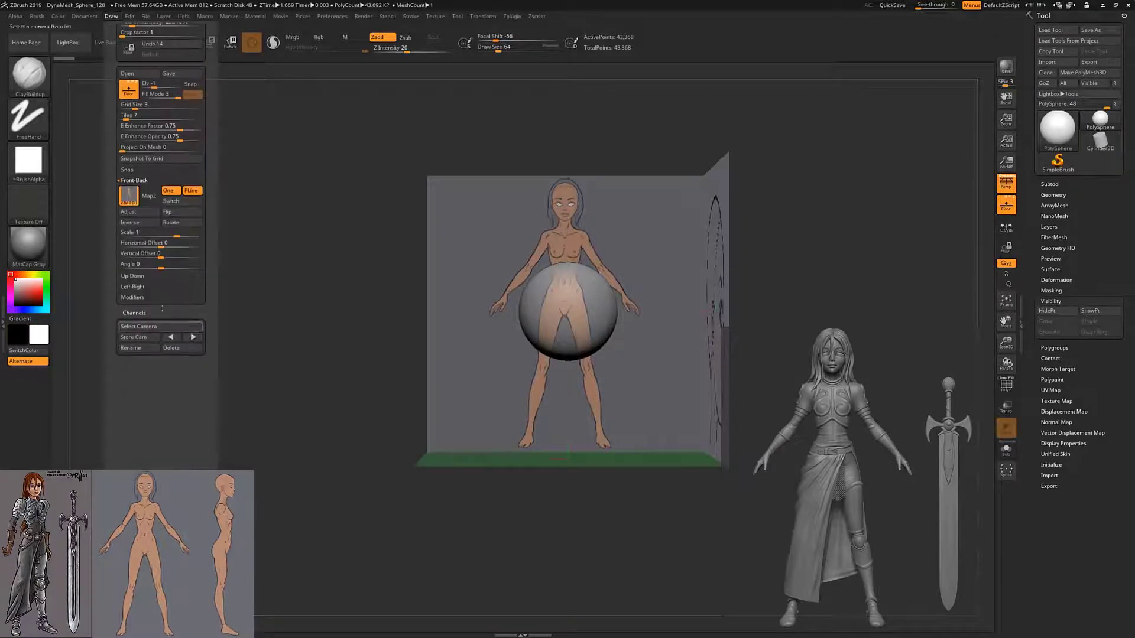
left_click(129, 216)
left_click(137, 376)
double_click(487, 180)
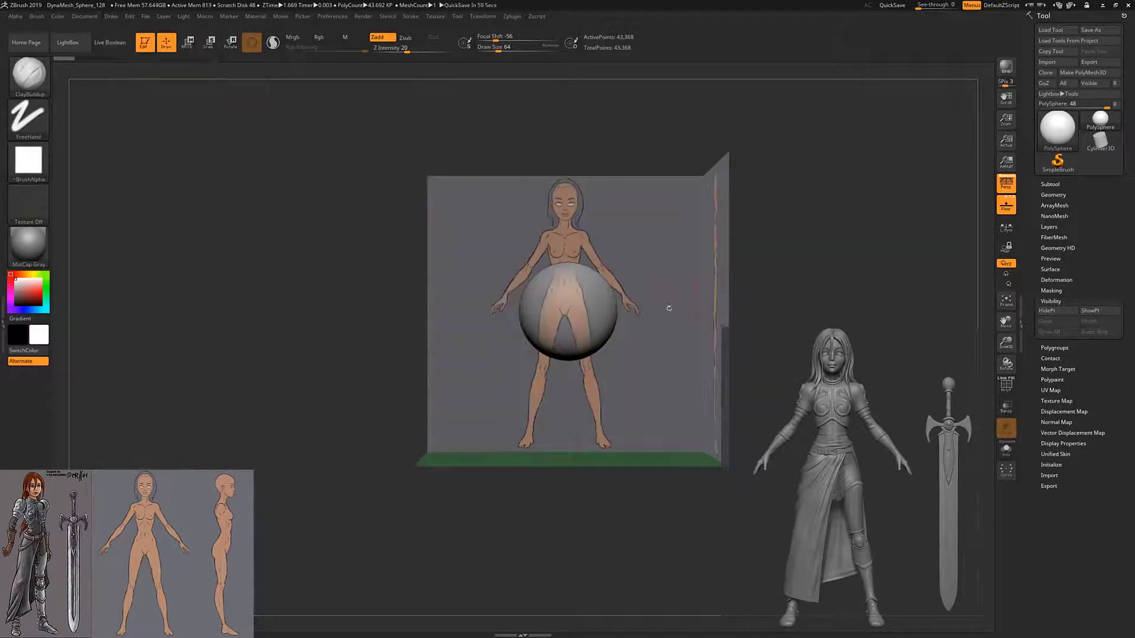
mouse_move(667, 307)
left_mouse_down()
mouse_move(710, 299)
mouse_move(707, 290)
mouse_move(677, 297)
left_mouse_up()
- Append a ZSphere subtool and make ZSphere1 active in a front view
key("p")
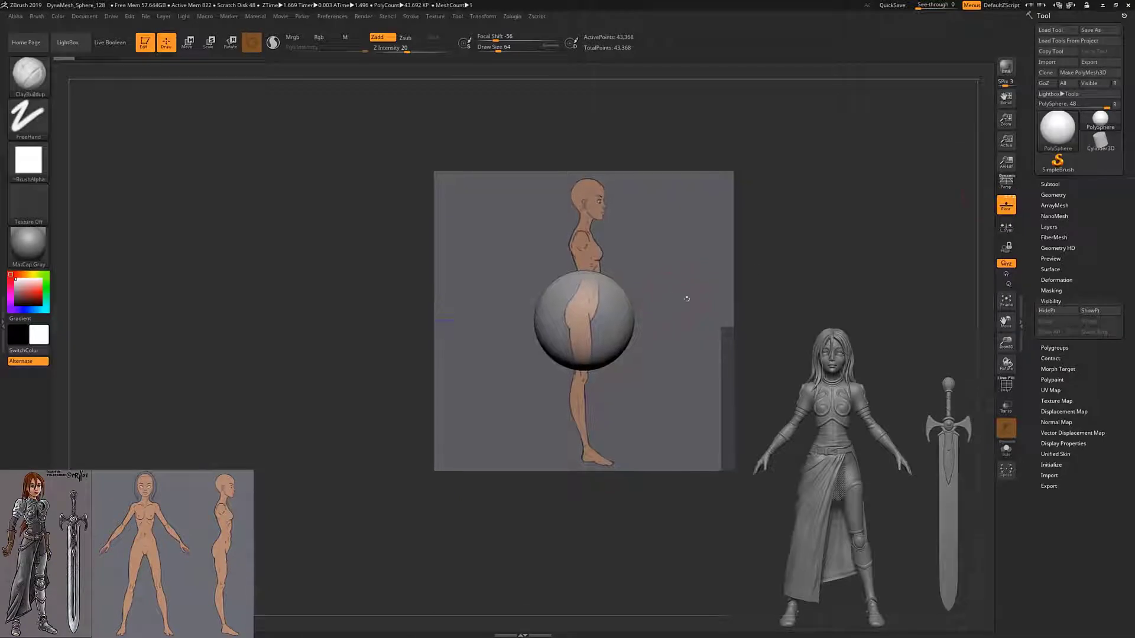
left_click(1050, 184)
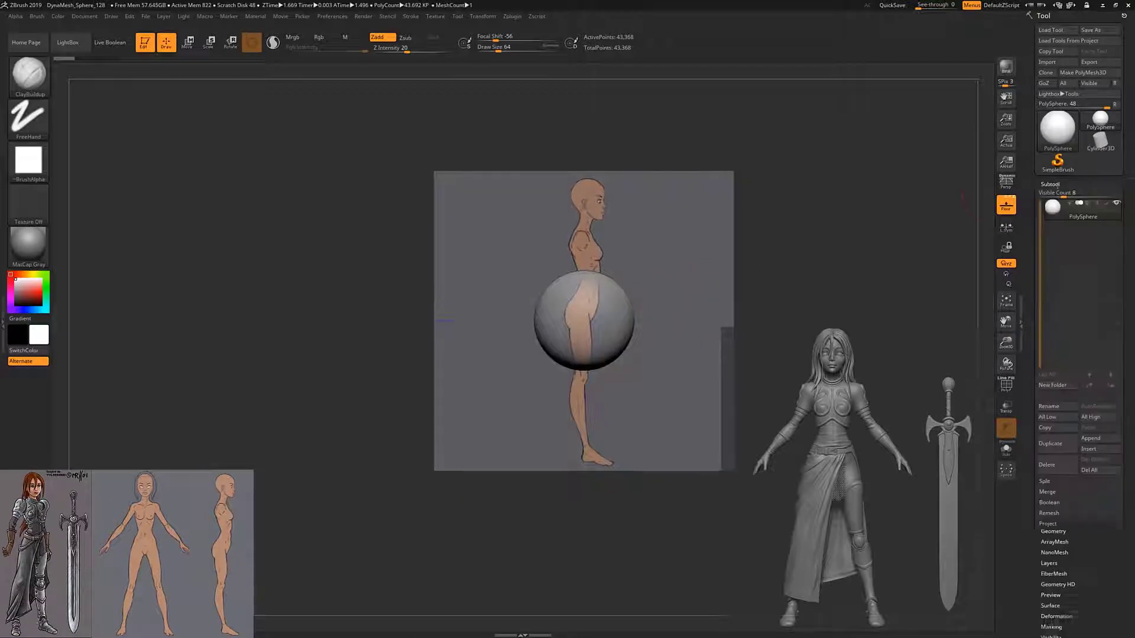
left_click(1100, 439)
left_click(840, 449)
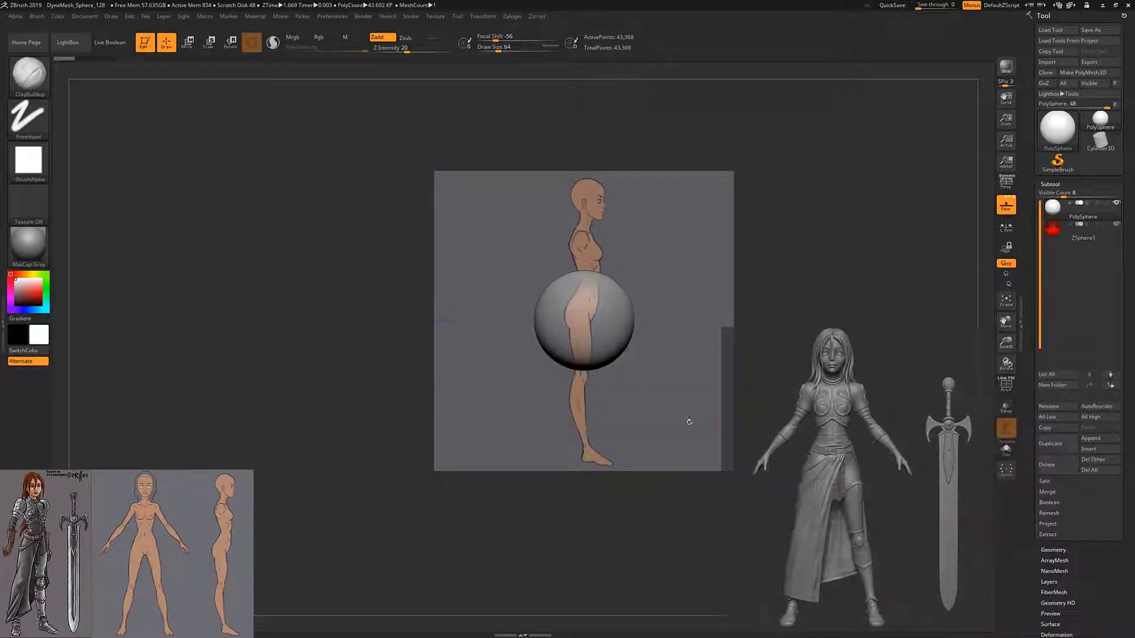
left_click_drag(591, 414, 680, 408)
left_click(1053, 229)
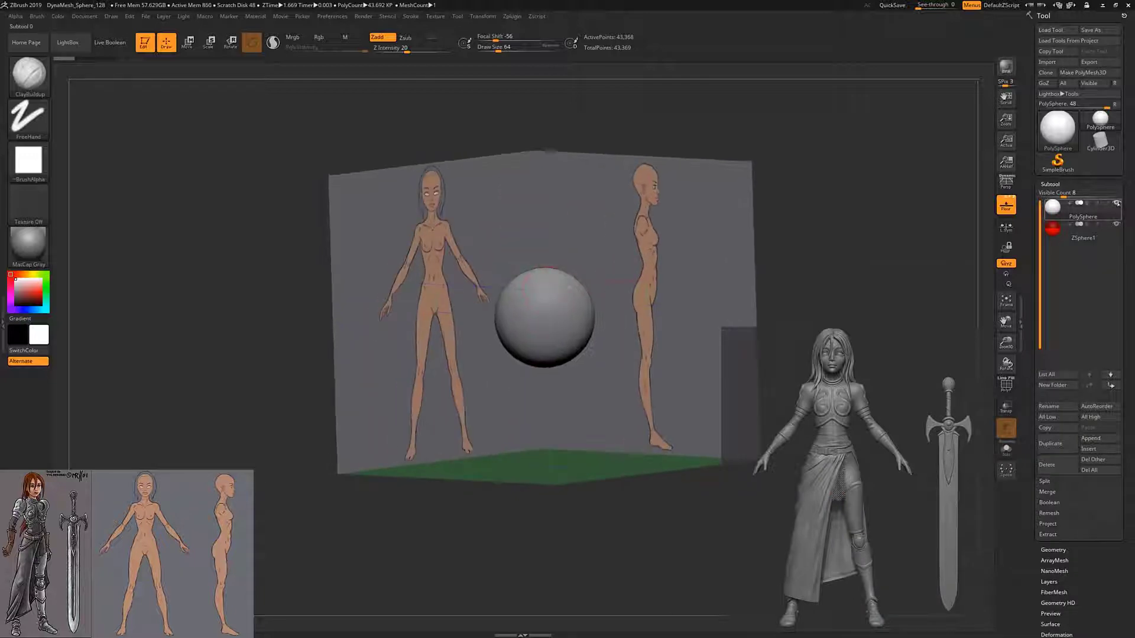
left_click_drag(1005, 319, 600, 303, "shift")
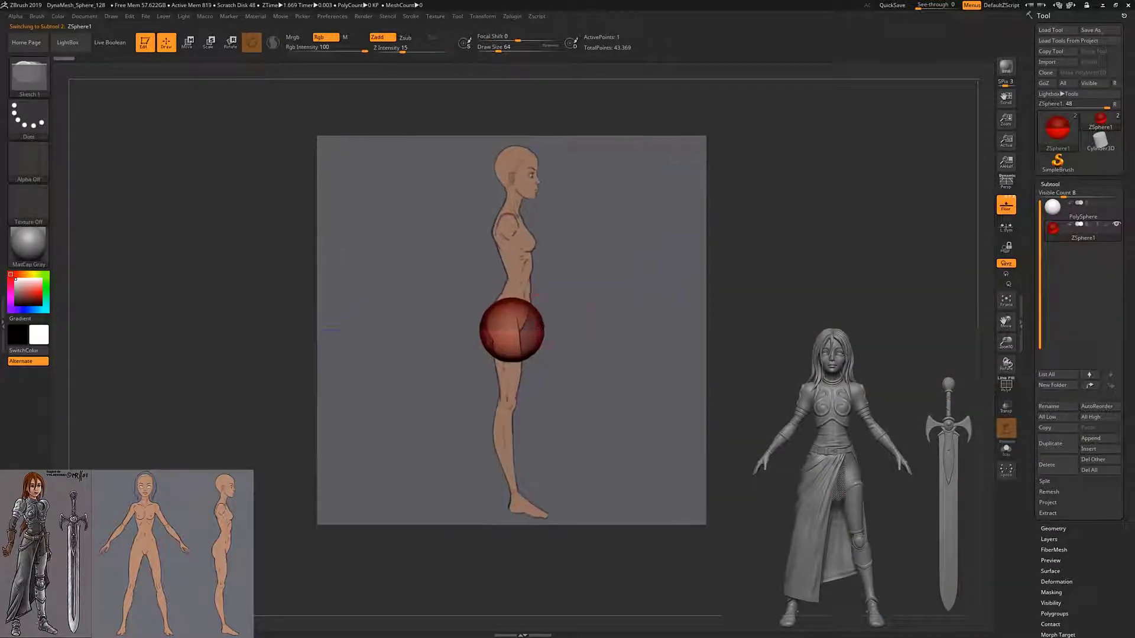
left_click_drag(535, 326, 557, 310, "shift")
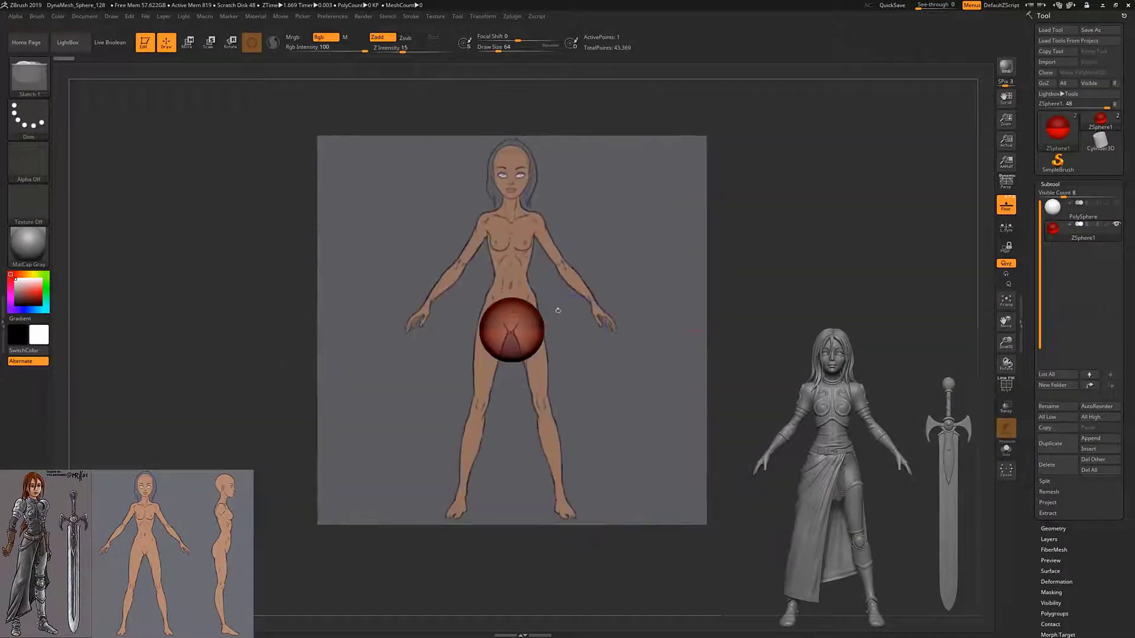
- Turn off local symmetry and activate mirrored symmetry in Transform
left_click(188, 41)
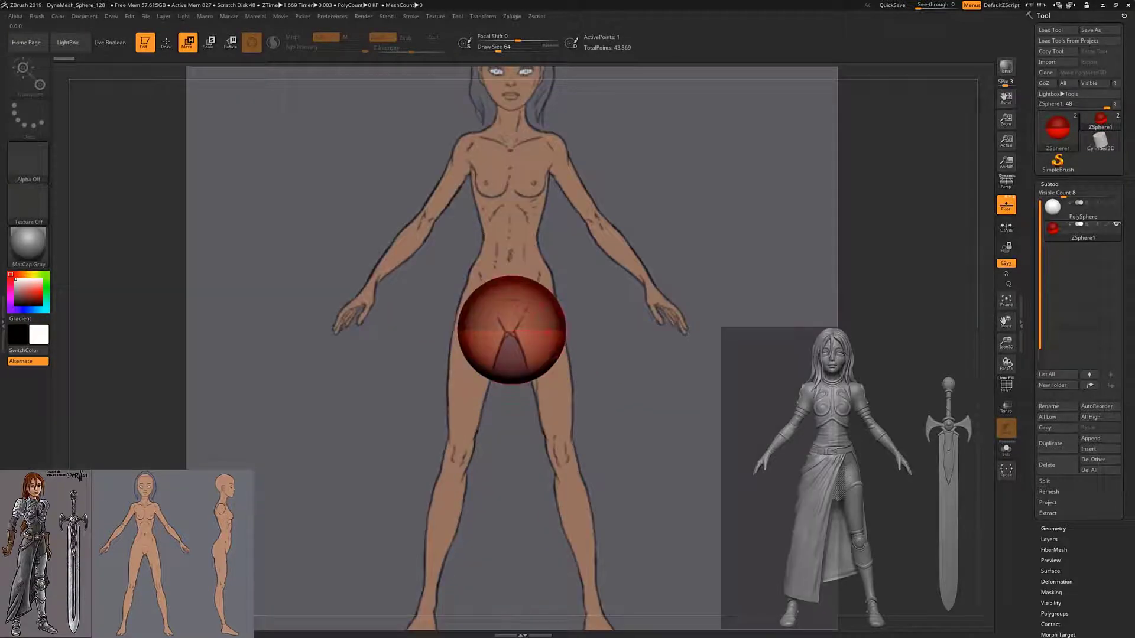
left_click(1006, 227)
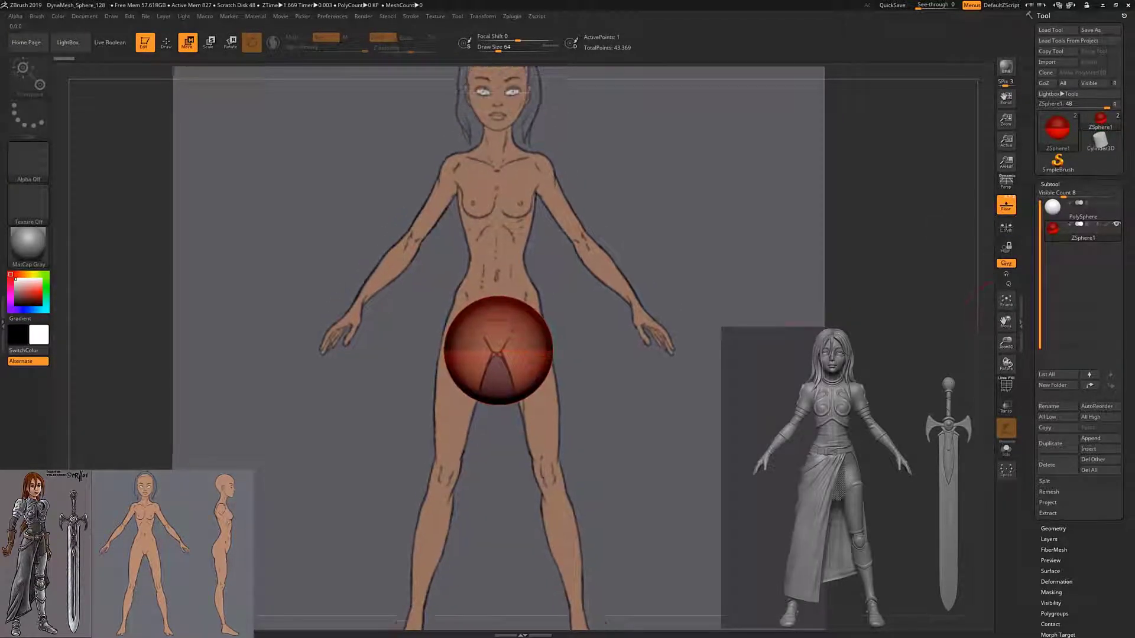
left_click(482, 16)
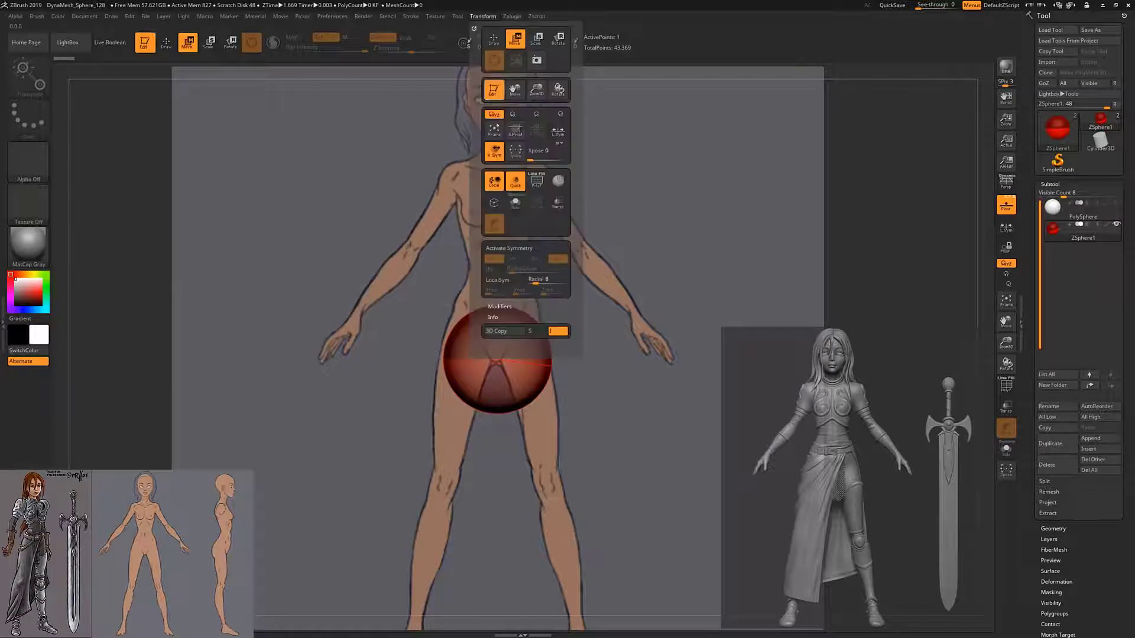
left_click(530, 249)
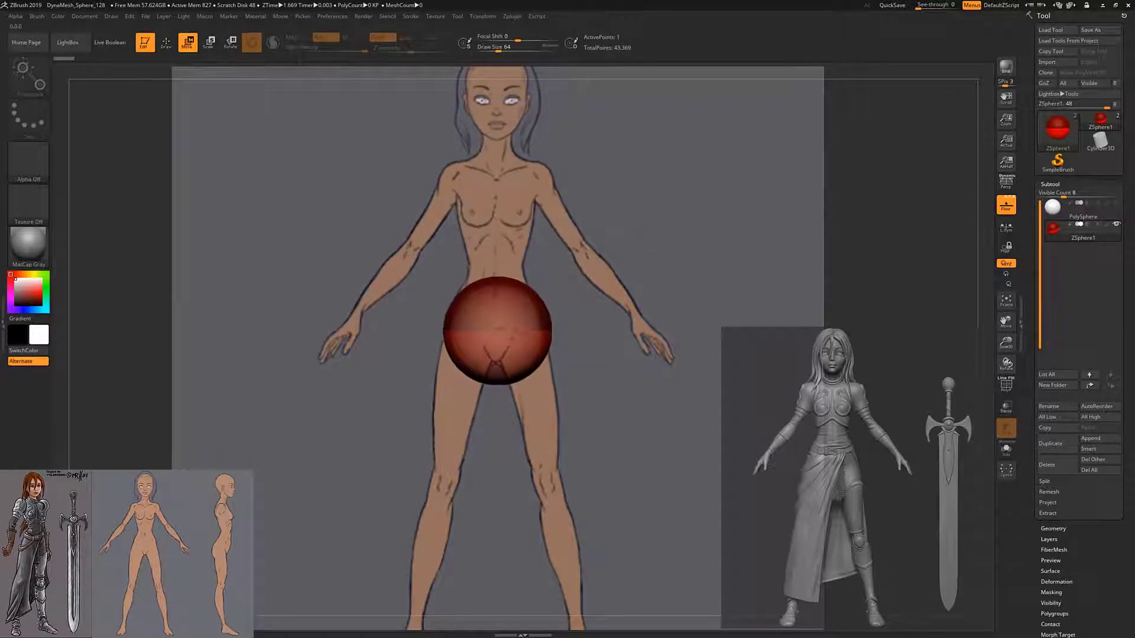
- Position the root ZSphere at the pelvis and shrink it to pelvis size
left_click_drag(620, 473, 698, 473, "shift")
left_click_drag(497, 298, 485, 355)
key("e")
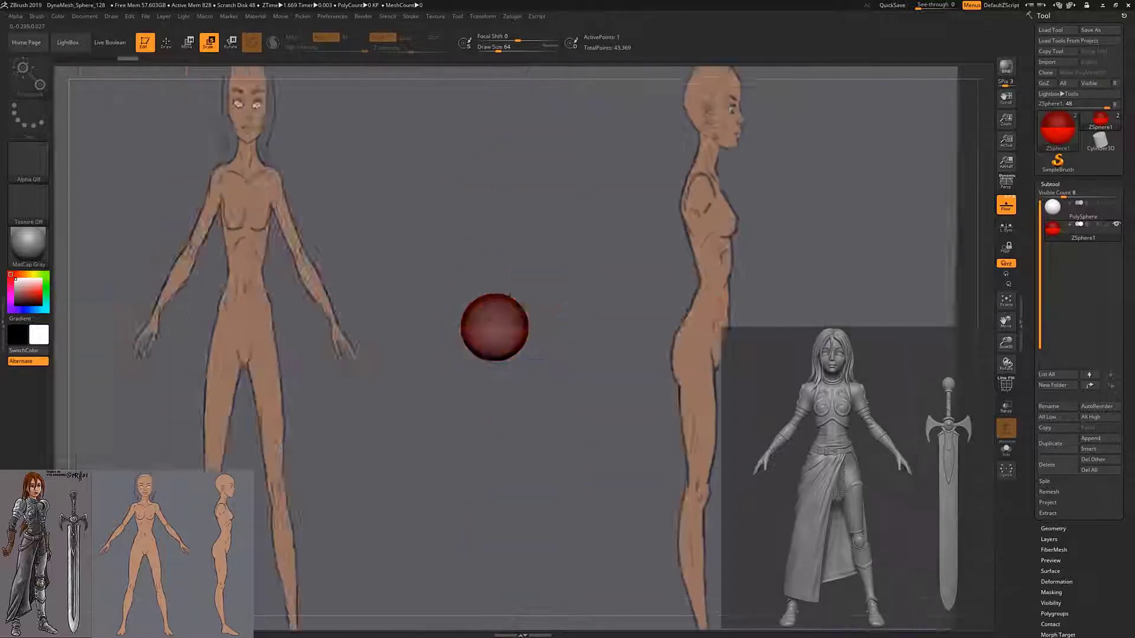
left_click_drag(621, 473, 697, 473, "shift")
key("q")
left_click_drag(621, 414, 620, 503)
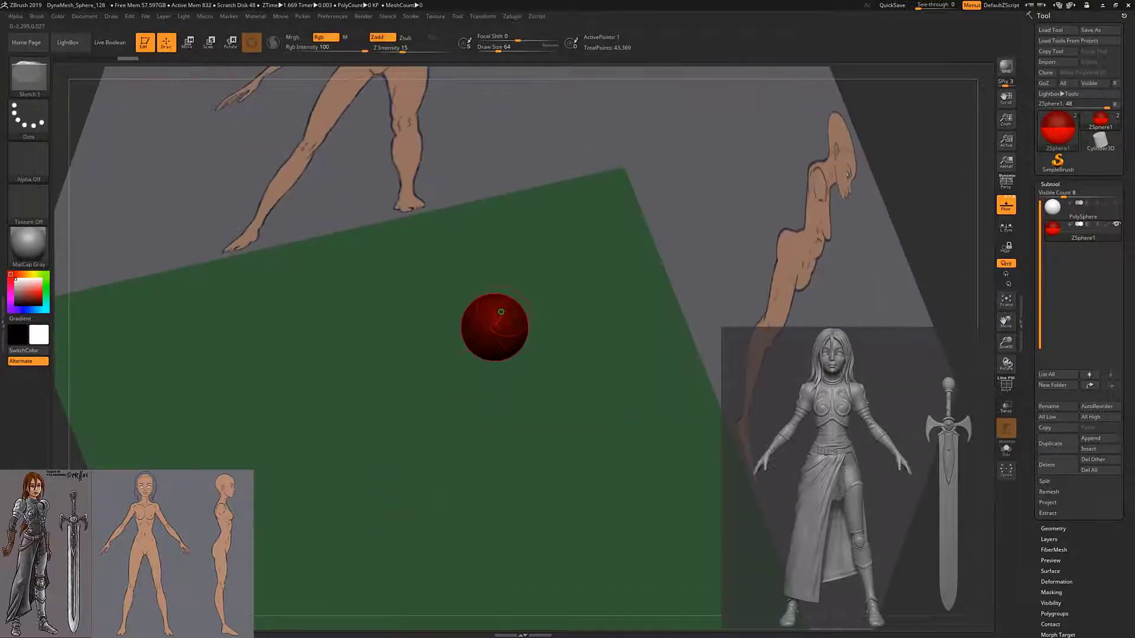
- Add a child ZSphere, move it up to the chest and enlarge it to fit the ribcage
left_click(502, 310)
left_click_drag(609, 385, 609, 242)
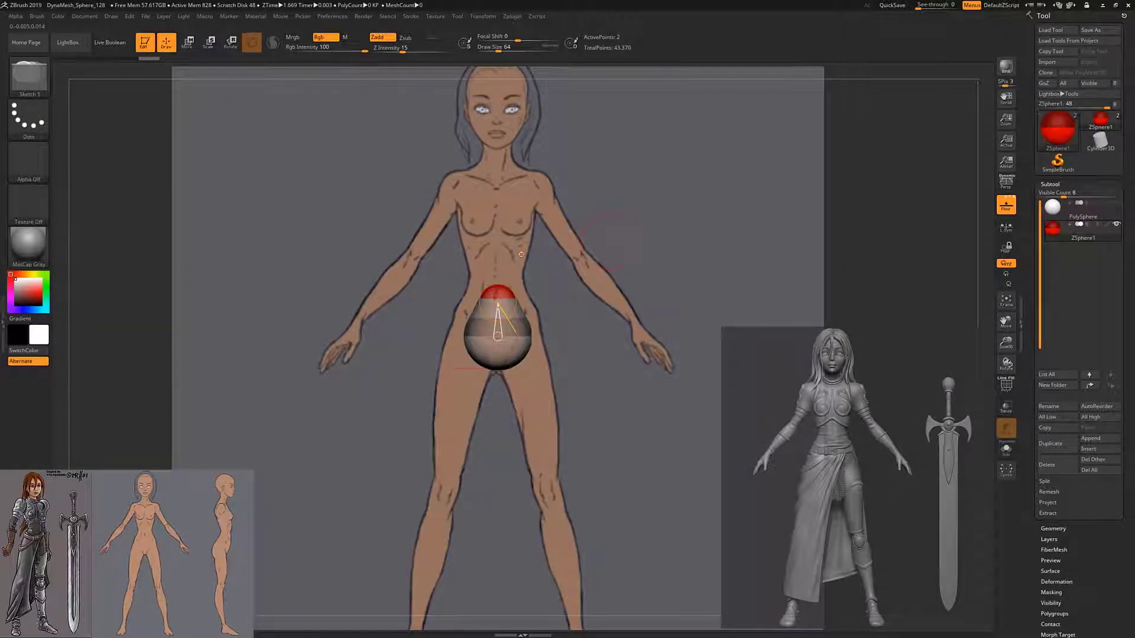
key("w")
mouse_move(498, 292)
left_mouse_down()
mouse_move(498, 173)
mouse_move(497, 198)
left_mouse_up()
key("e")
left_click_drag(609, 384, 709, 384, "shift")
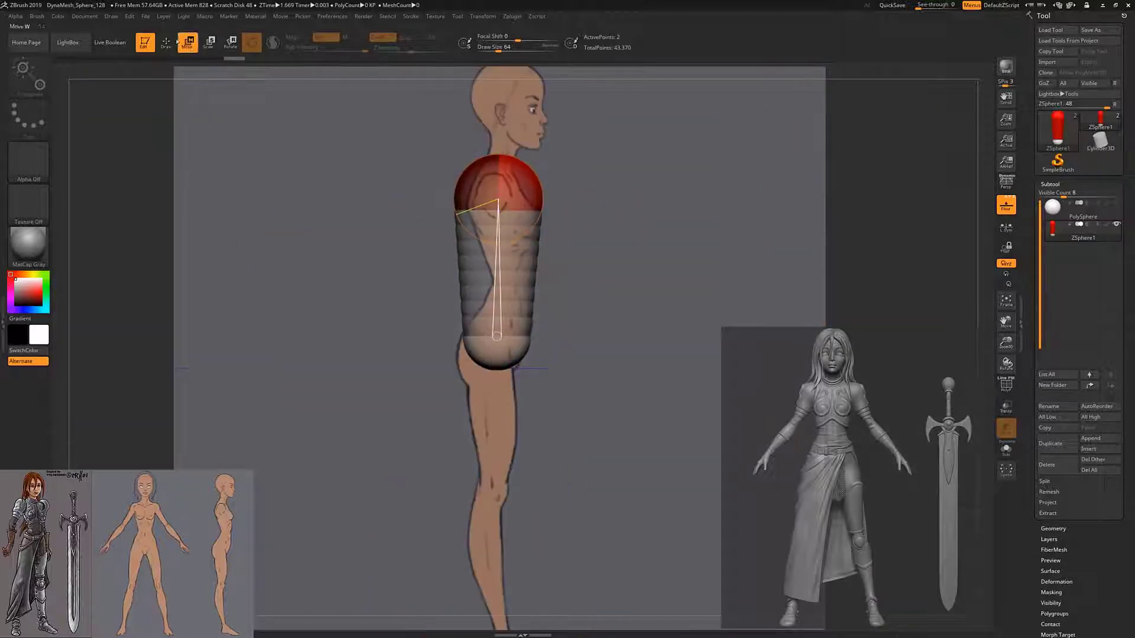
key("q")
- Insert a waist ZSphere midway along the torso and fit it to the front drawing
left_click(501, 263)
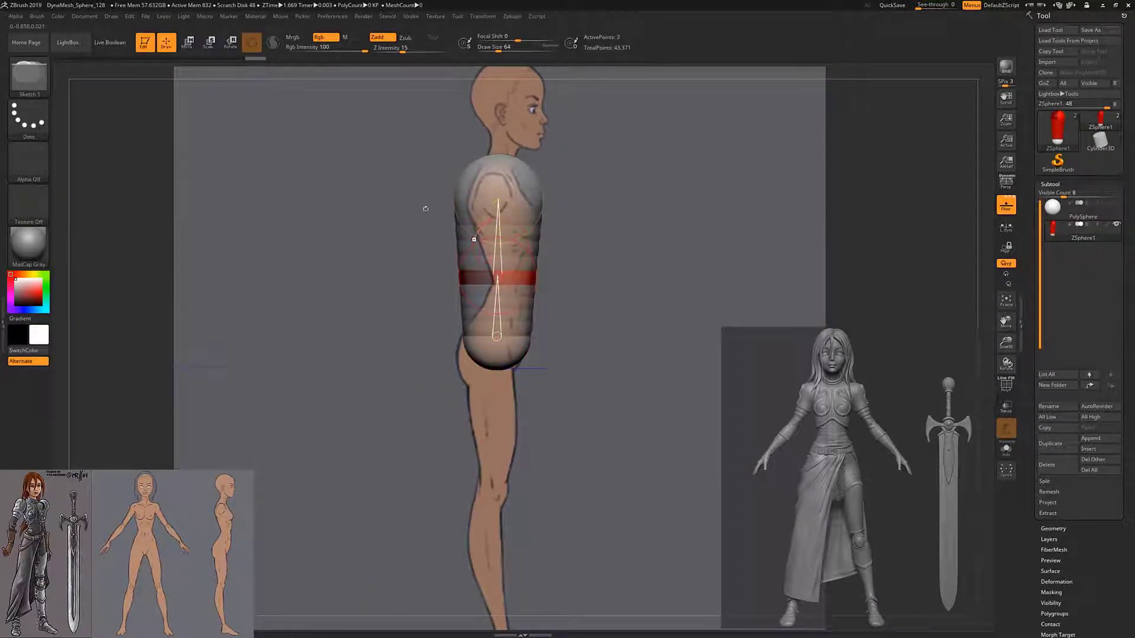
key("w")
mouse_move(498, 278)
left_mouse_down()
mouse_move(520, 317)
mouse_move(520, 304)
left_mouse_up()
key("e")
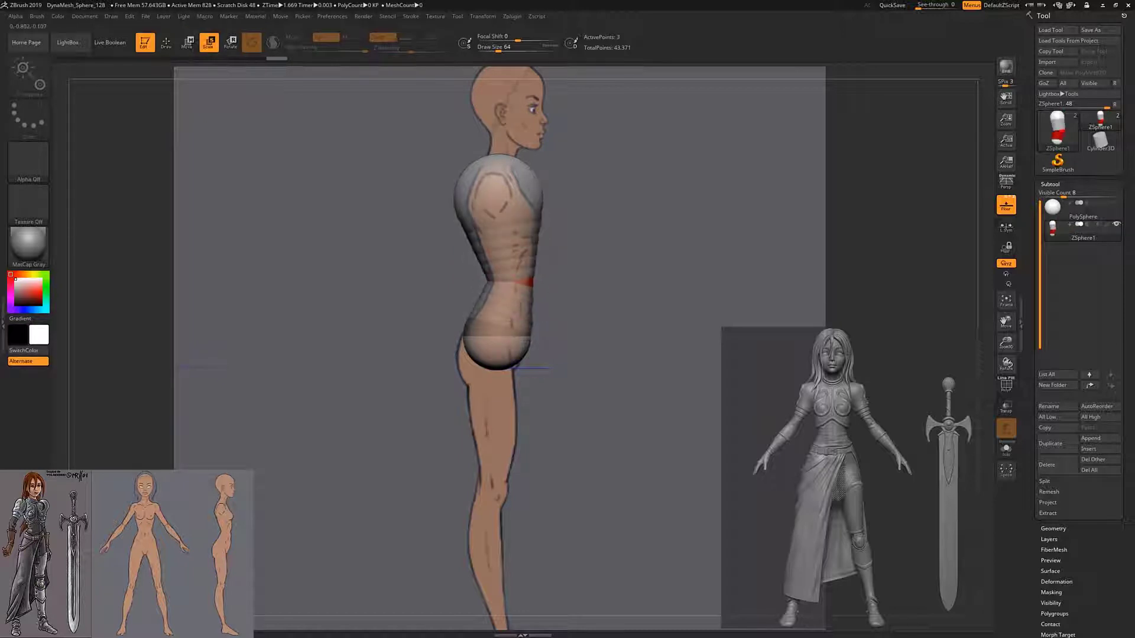
left_click_drag(591, 384, 491, 384, "shift")
left_click_drag(511, 337, 511, 336)
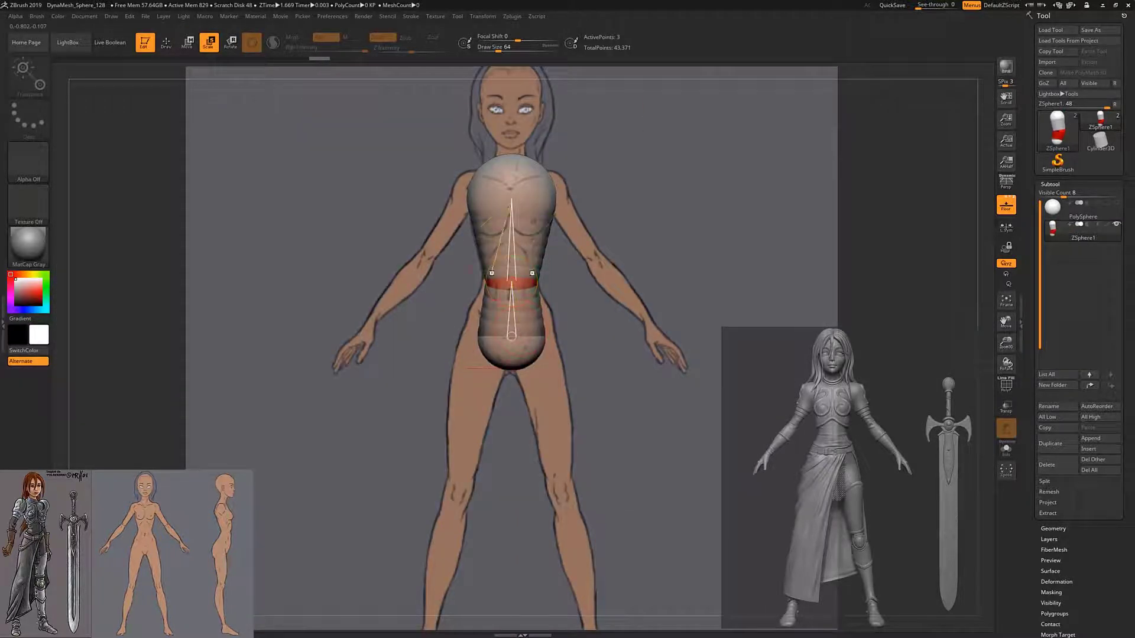
left_click_drag(591, 224, 695, 219, "shift")
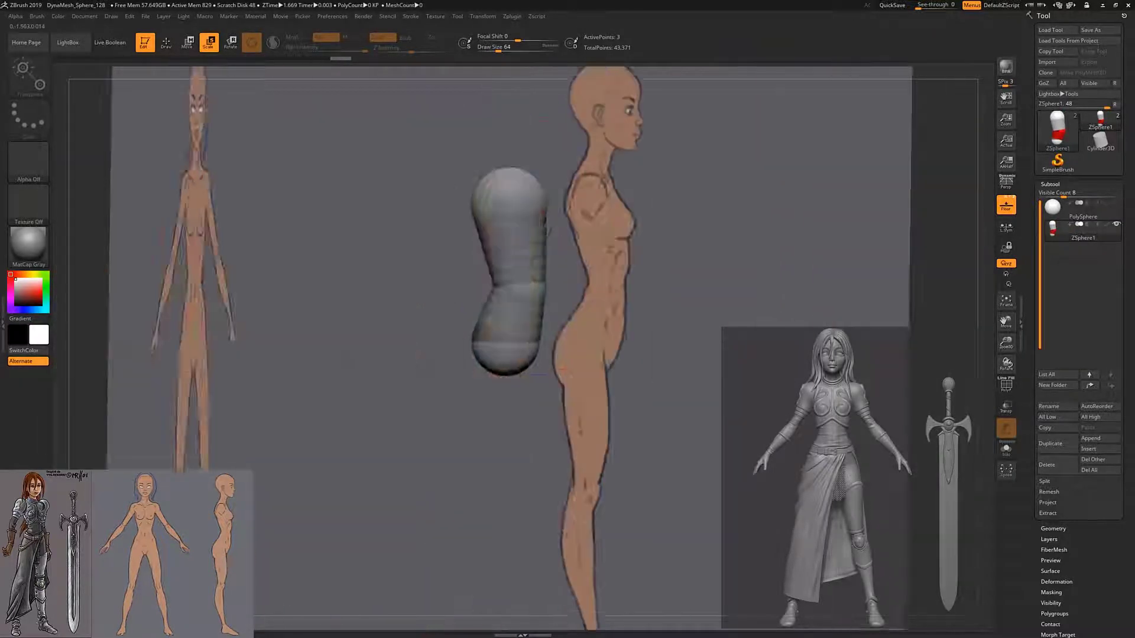
left_click_drag(591, 237, 491, 236, "shift")
- Draw mirrored shoulder ZSpheres and pull the arms out to the drawn wrists
key("q")
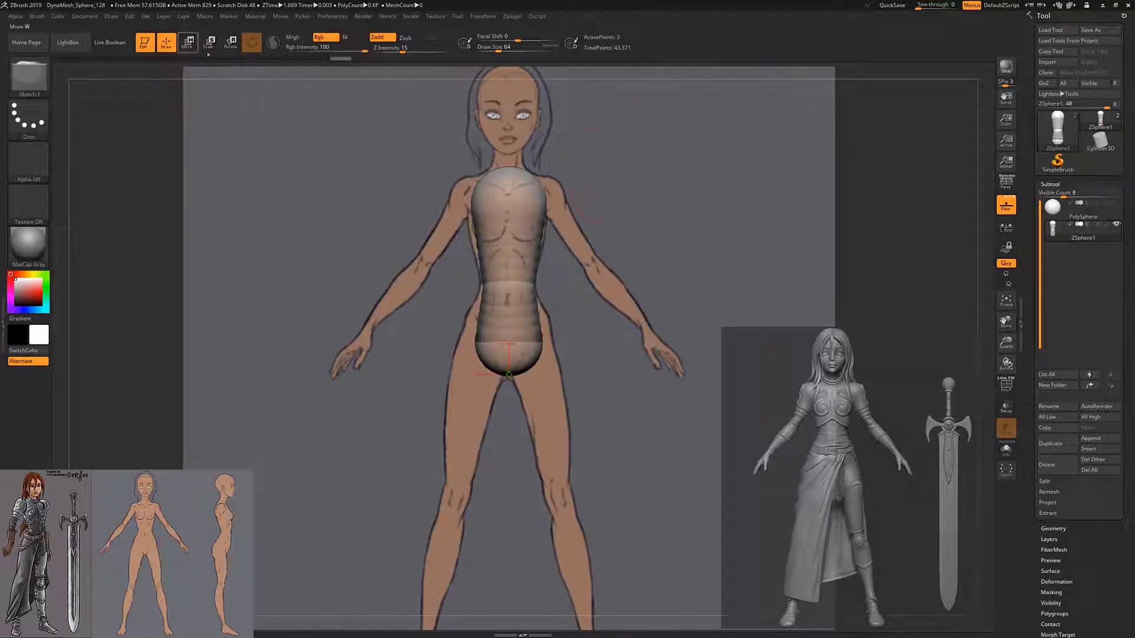
left_click_drag(613, 207, 667, 207)
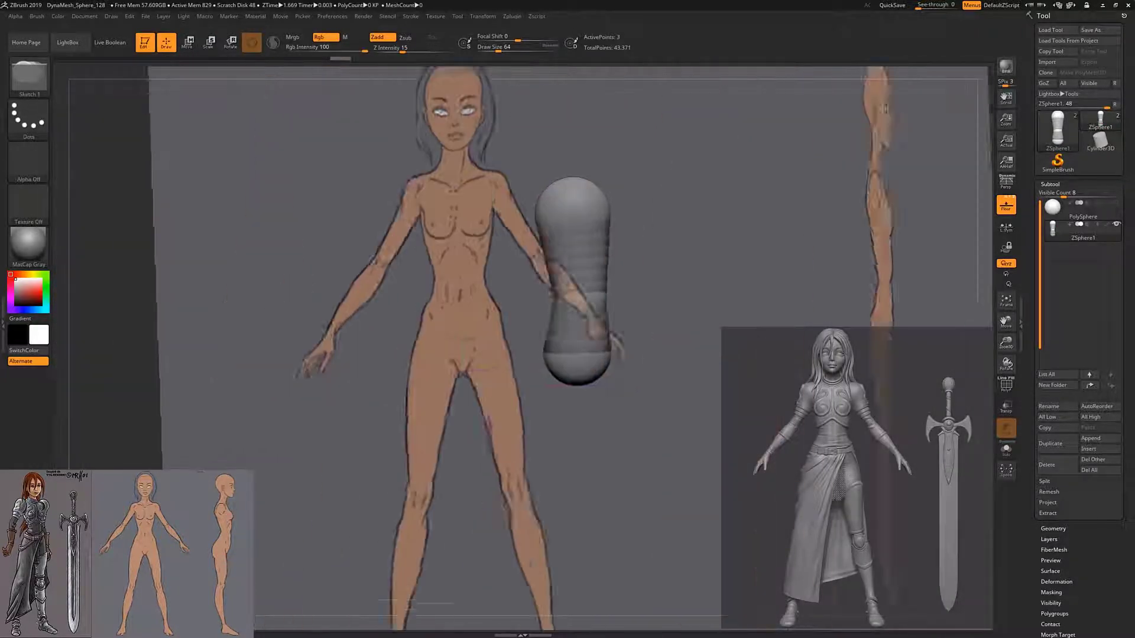
mouse_move(558, 233)
left_mouse_down()
mouse_move(625, 263)
mouse_move(719, 279)
mouse_move(680, 284)
mouse_move(562, 390)
left_mouse_up()
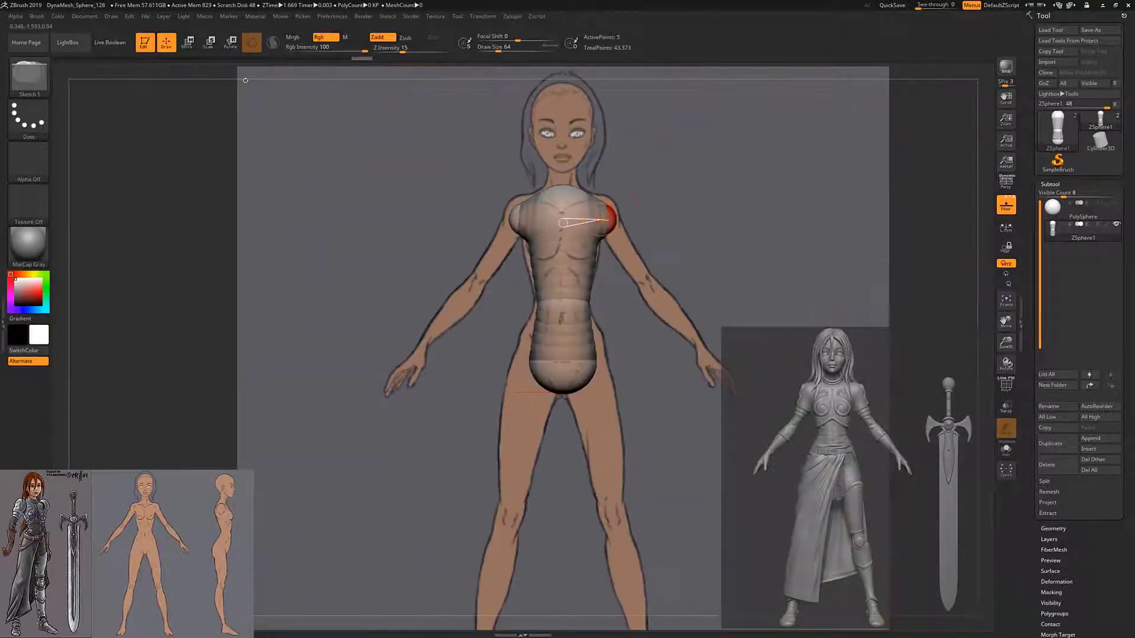
key("w")
key("plus")
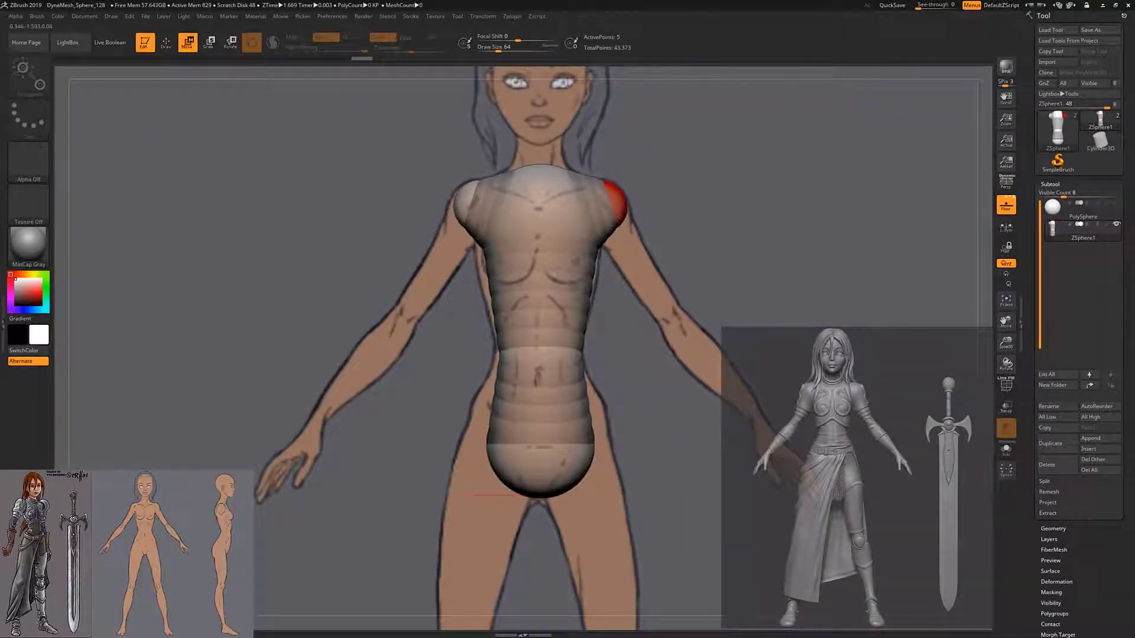
key("q")
mouse_move(615, 201)
left_mouse_down()
mouse_move(591, 213)
mouse_move(491, 204)
mouse_move(514, 285)
left_mouse_up()
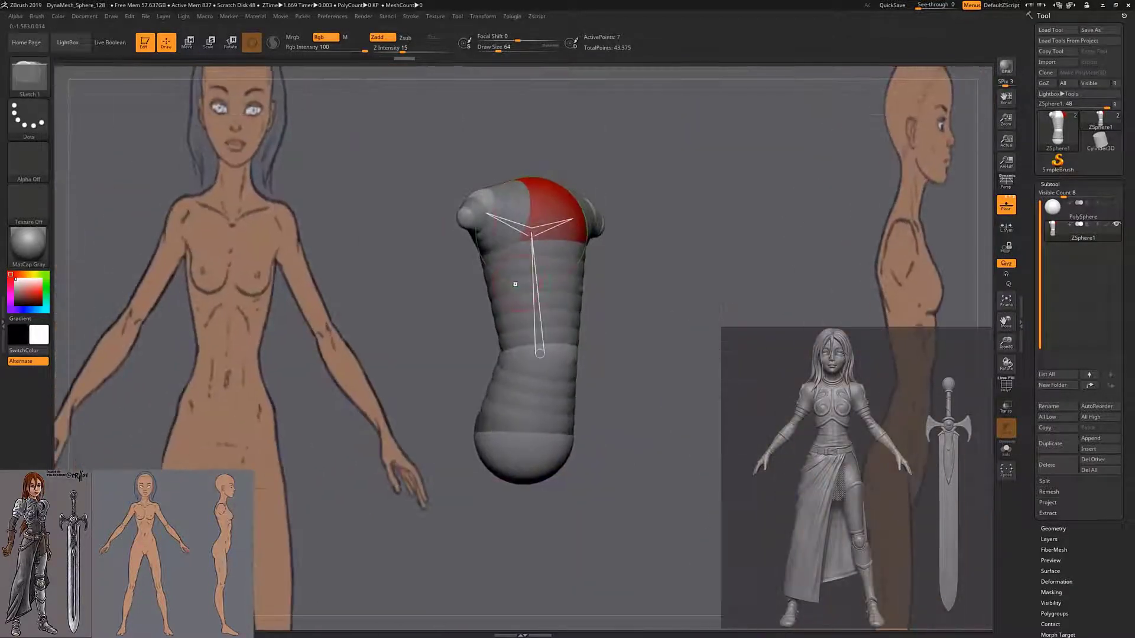
left_click(188, 42)
left_click_drag(439, 229, 326, 415)
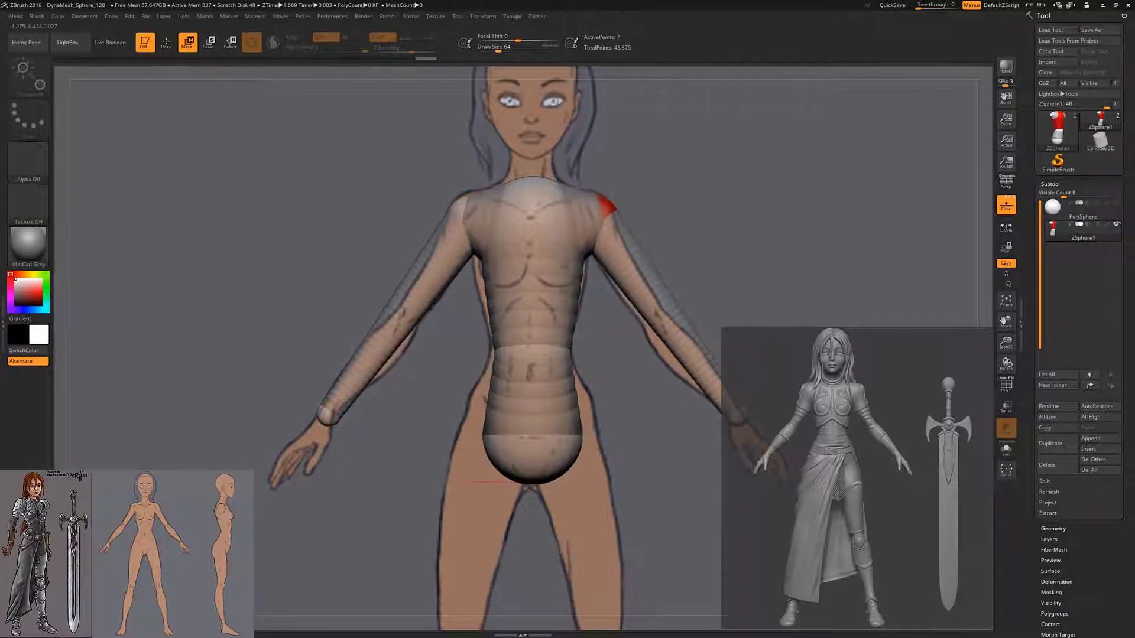
- Adjust the arm ZSpheres, checking them against the side and front drawings
mouse_move(414, 236)
left_mouse_down()
mouse_move(532, 266)
mouse_move(414, 249)
mouse_move(473, 239)
left_mouse_up()
key("q")
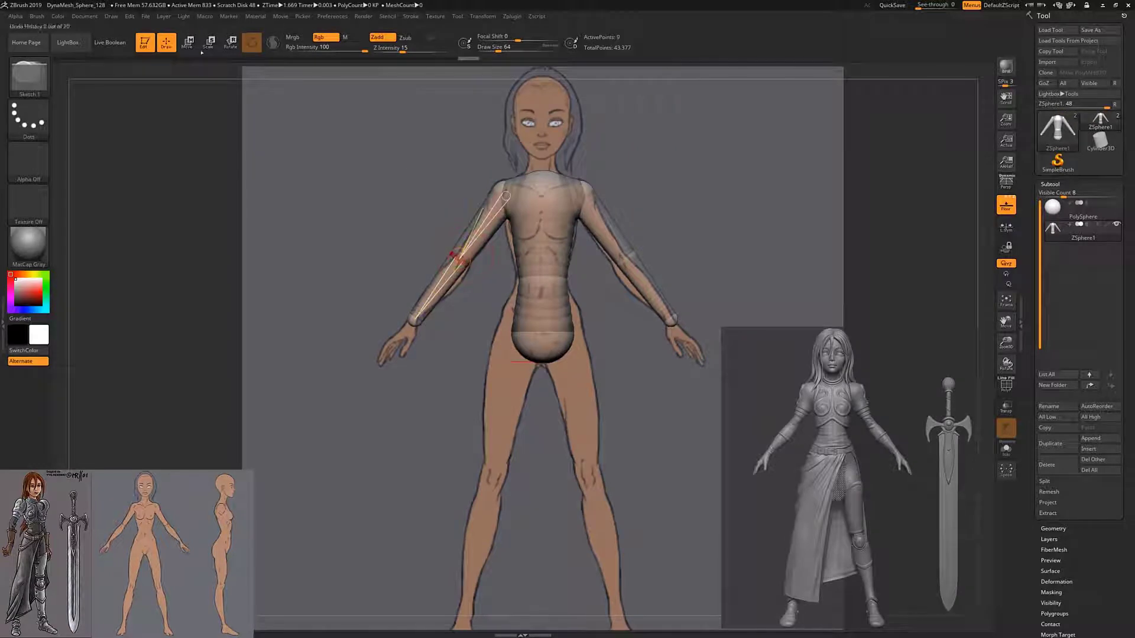
key("w")
left_click_drag(378, 266, 528, 312, "shift")
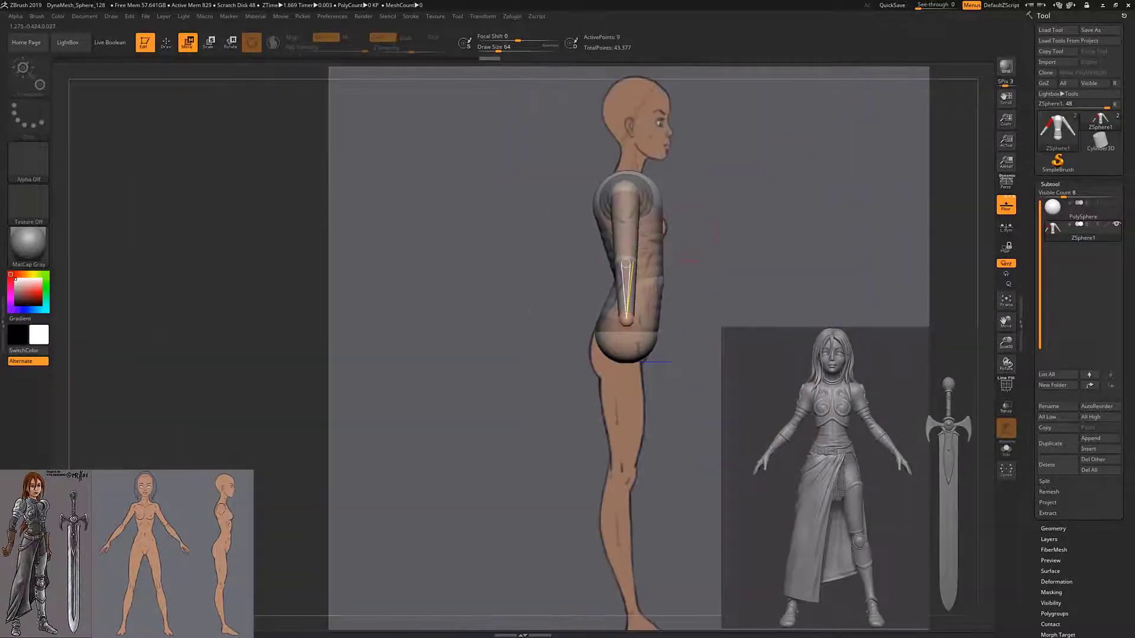
left_click_drag(378, 266, 465, 265, "shift")
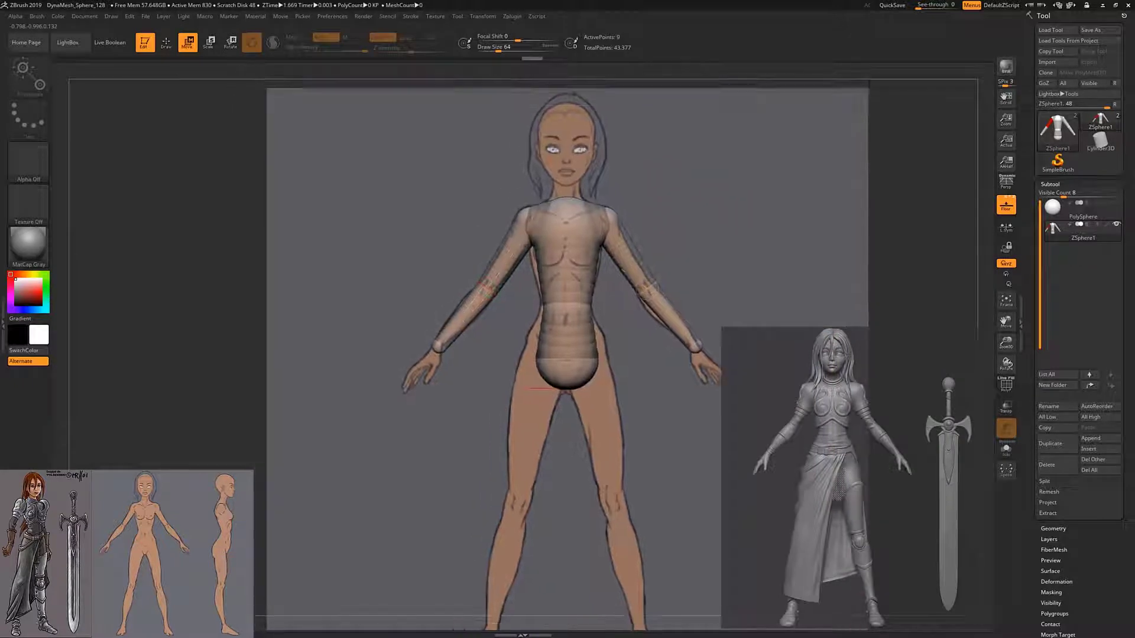
- Draw a neck ZSphere on top of the chest sphere from a top view
key("q")
left_click_drag(414, 177, 414, 366, "shift")
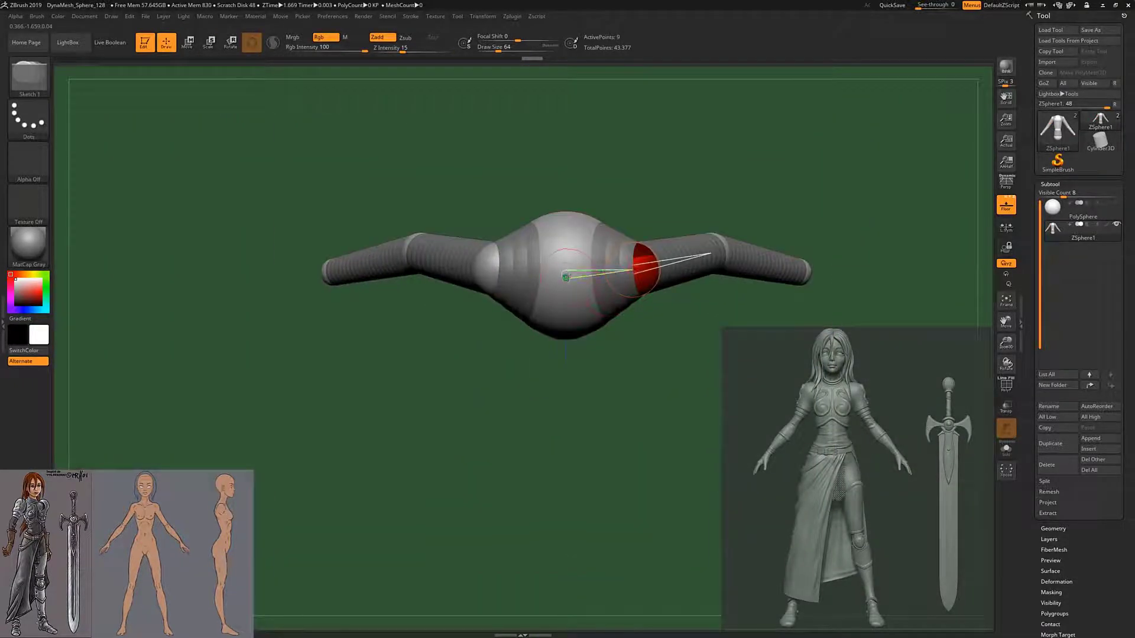
left_click_drag(547, 266, 556, 269)
left_click_drag(672, 414, 673, 243, "shift")
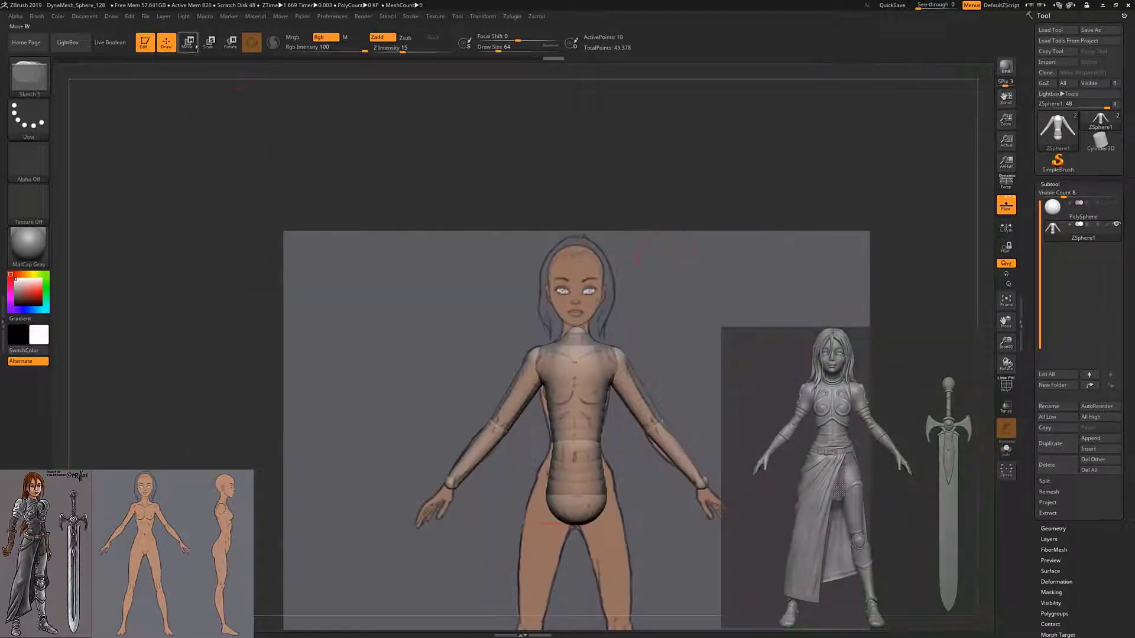
left_click(188, 41)
mouse_move(414, 372)
left_mouse_down("shift")
mouse_move(568, 373)
mouse_move(255, 73)
left_mouse_up("shift")
- Pull the neck ZSphere up from the chest, checking the side profile
key("e")
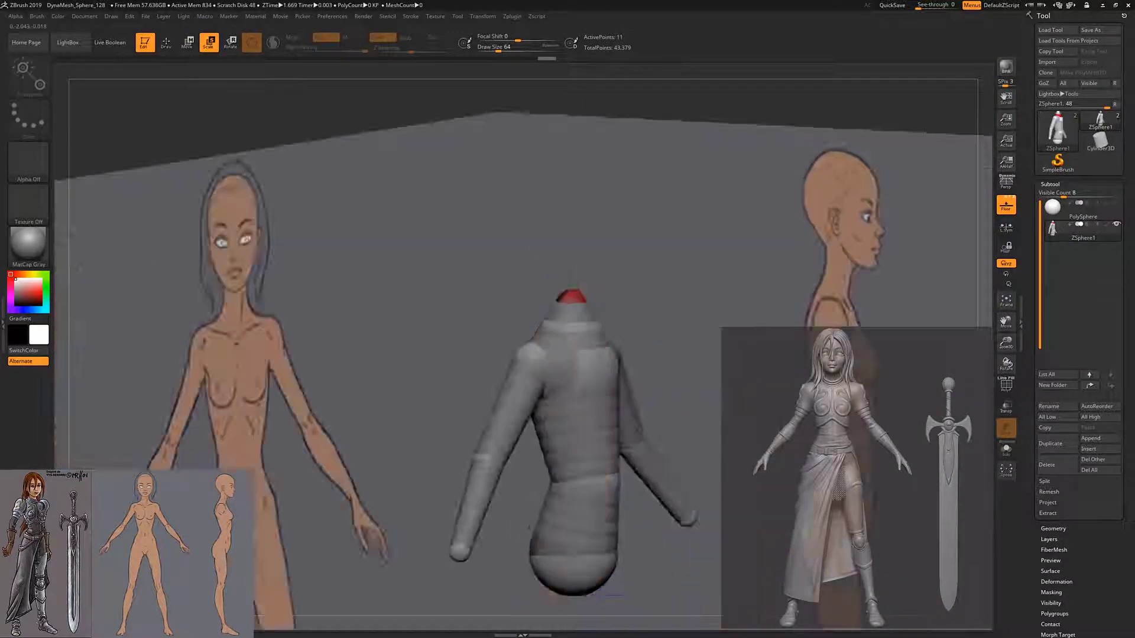
mouse_move(580, 294)
left_mouse_down("alt")
mouse_move(570, 224)
mouse_move(570, 306)
mouse_move(570, 254)
left_mouse_up("alt")
key("space")
key("w")
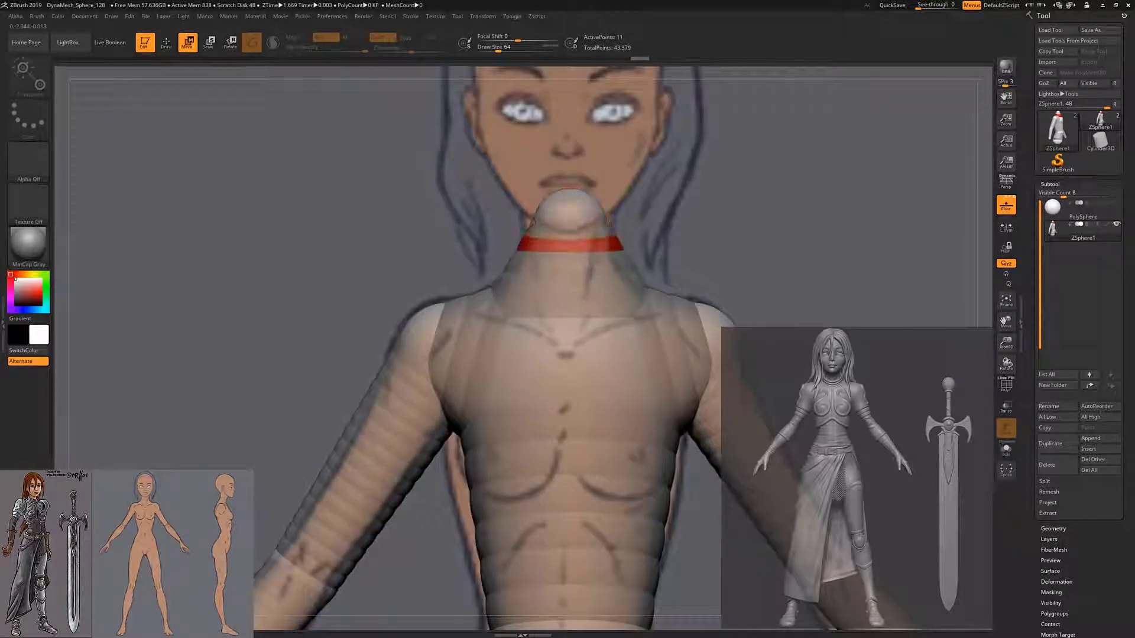
mouse_move(633, 284)
left_mouse_down("shift")
mouse_move(586, 255)
mouse_move(589, 179)
left_mouse_up("shift")
key("q")
key("w")
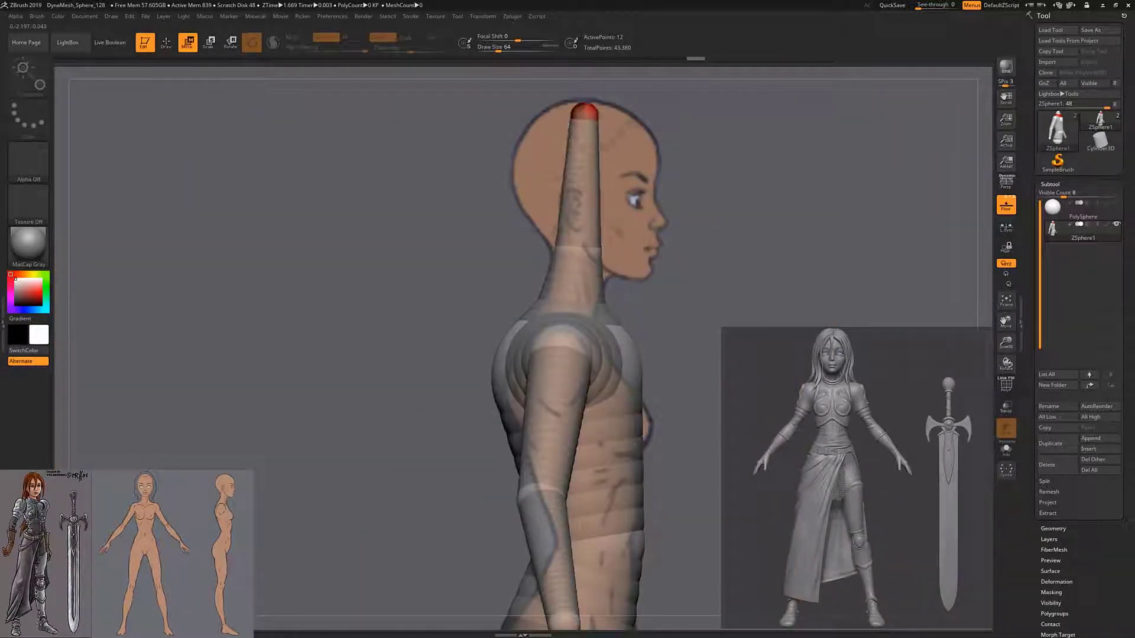
- Enlarge the top ZSphere into a head, place it over the drawn skull, and review it all around
left_click_drag(578, 256, 579, 263)
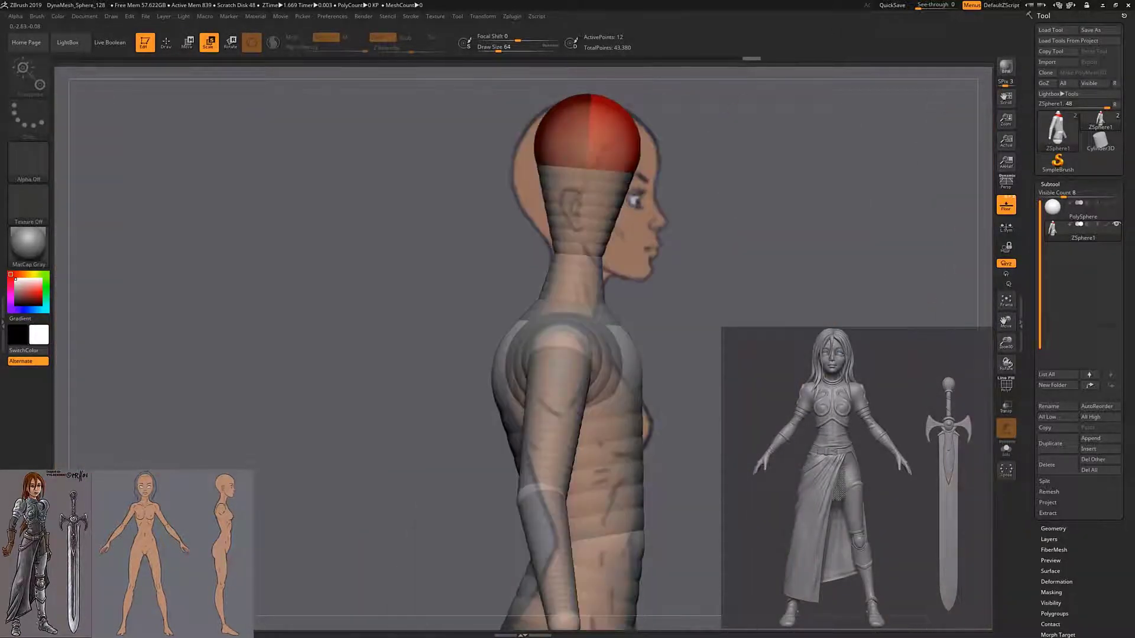
left_click_drag(680, 266, 580, 200, "shift")
left_click_drag(331, 412, 190, 412, "shift")
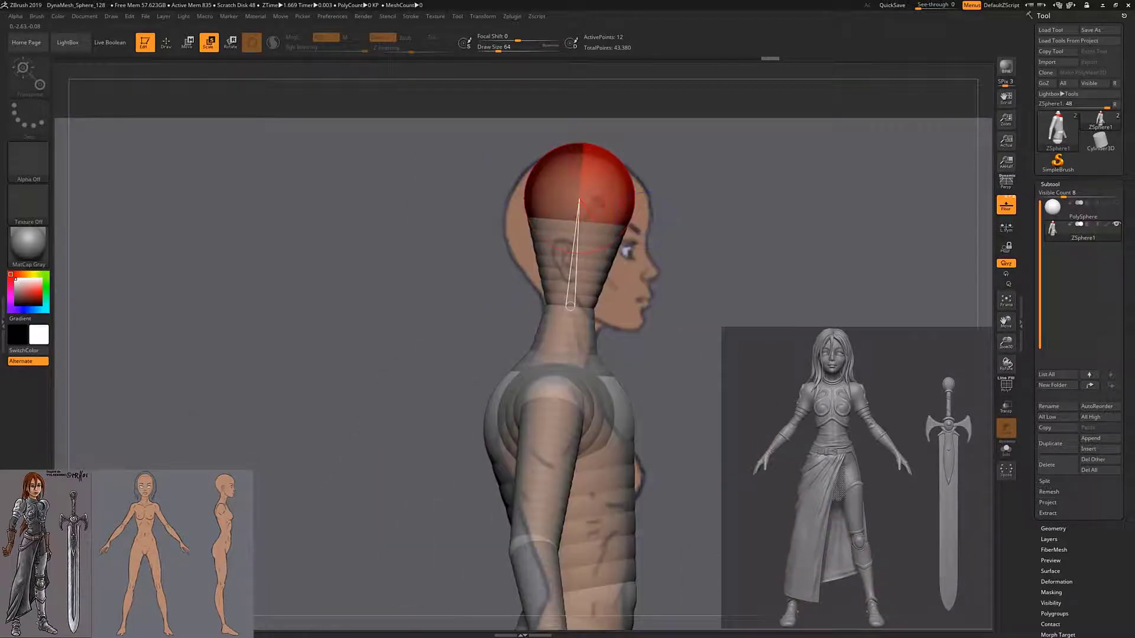
key("w")
left_click_drag(579, 189, 578, 231)
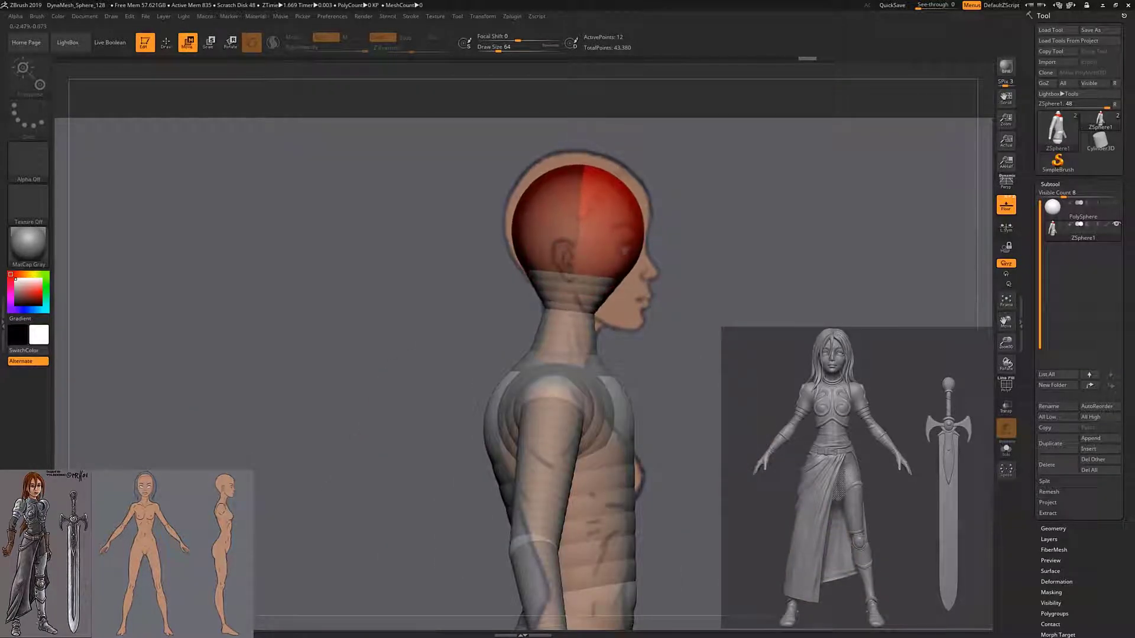
mouse_move(331, 412)
left_mouse_down()
mouse_move(189, 412)
mouse_move(331, 412)
mouse_move(571, 269)
left_mouse_up()
key("q")
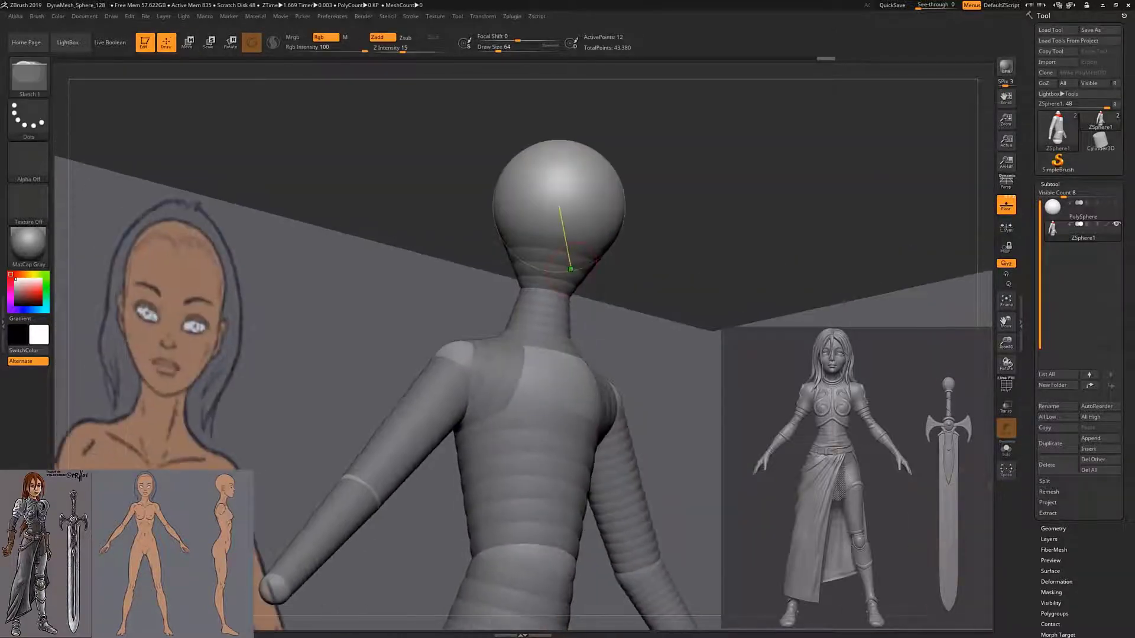
mouse_move(680, 178)
left_mouse_down()
mouse_move(769, 190)
mouse_move(555, 258)
left_mouse_up()
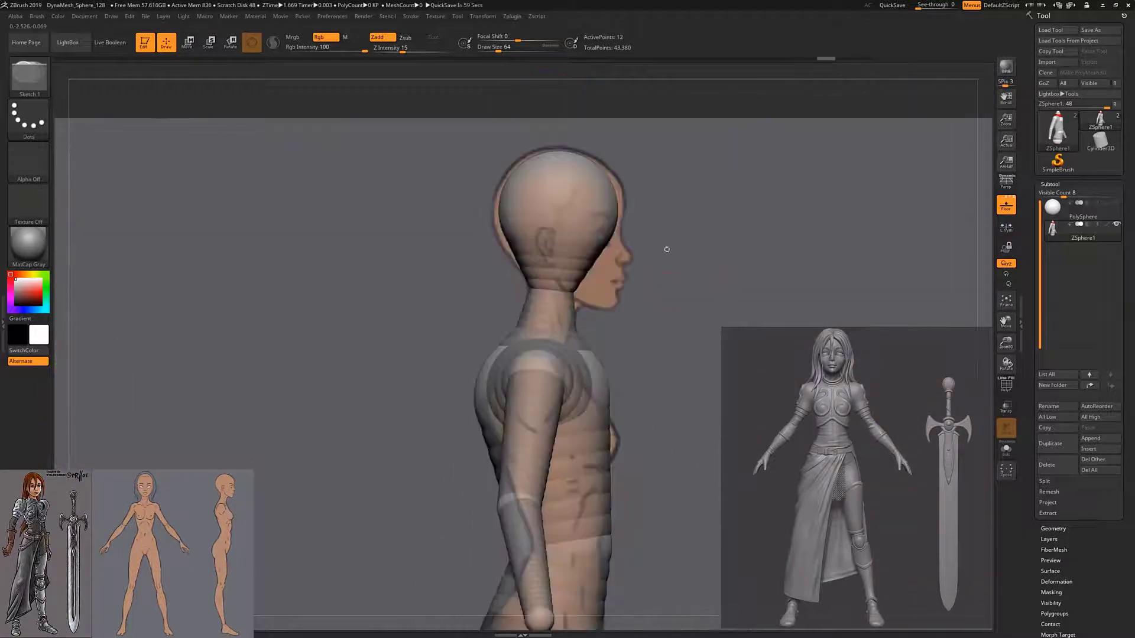
mouse_move(667, 249)
left_mouse_down("alt")
mouse_move(618, 256)
mouse_move(599, 243)
mouse_move(641, 228)
mouse_move(657, 267)
mouse_move(615, 261)
mouse_move(581, 225)
mouse_move(550, 243)
mouse_move(700, 245)
mouse_move(615, 324)
mouse_move(591, 266)
mouse_move(600, 239)
left_mouse_up("alt")
- Reposition the leg ZSphere, checking it in side and front views
key("w")
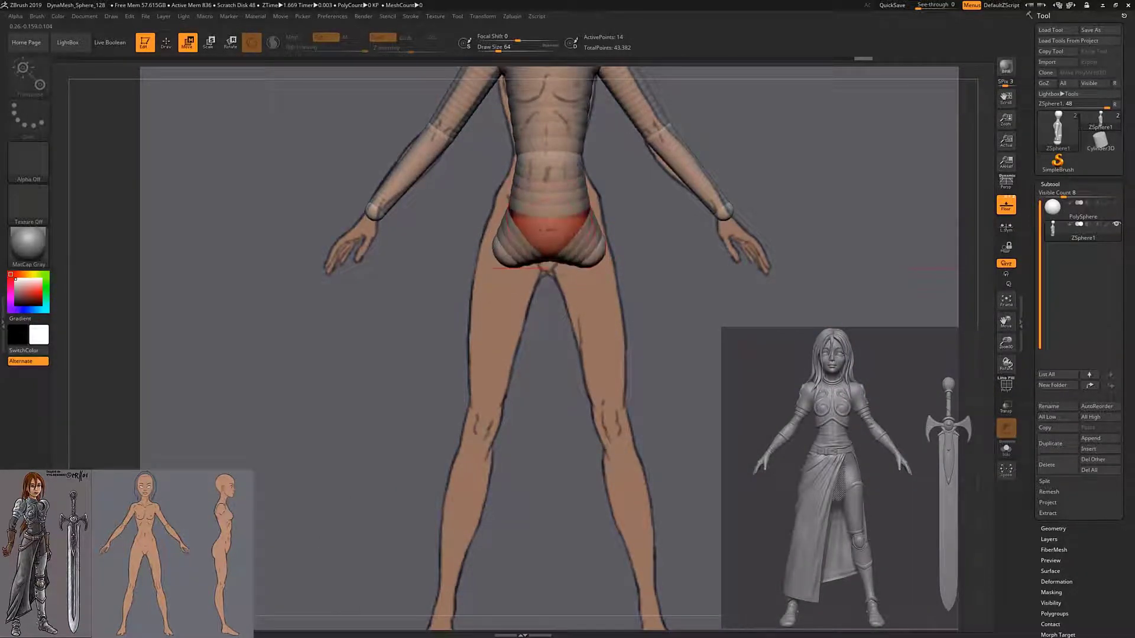
left_click_drag(638, 237, 739, 240)
mouse_move(583, 231)
left_mouse_down()
mouse_move(597, 254)
mouse_move(630, 231)
mouse_move(550, 254)
mouse_move(568, 248)
mouse_move(560, 243)
mouse_move(560, 296)
mouse_move(561, 248)
left_mouse_up()
key("q")
key("f")
key("w")
left_click_drag(603, 331, 609, 349)
mouse_move(769, 266)
left_mouse_down()
mouse_move(650, 266)
mouse_move(651, 325)
left_mouse_up()
left_click_drag(597, 368, 597, 331, "alt")
- Stretch the foot ZSphere toward the toe and lower the ankle so the foot lies flat
key("r")
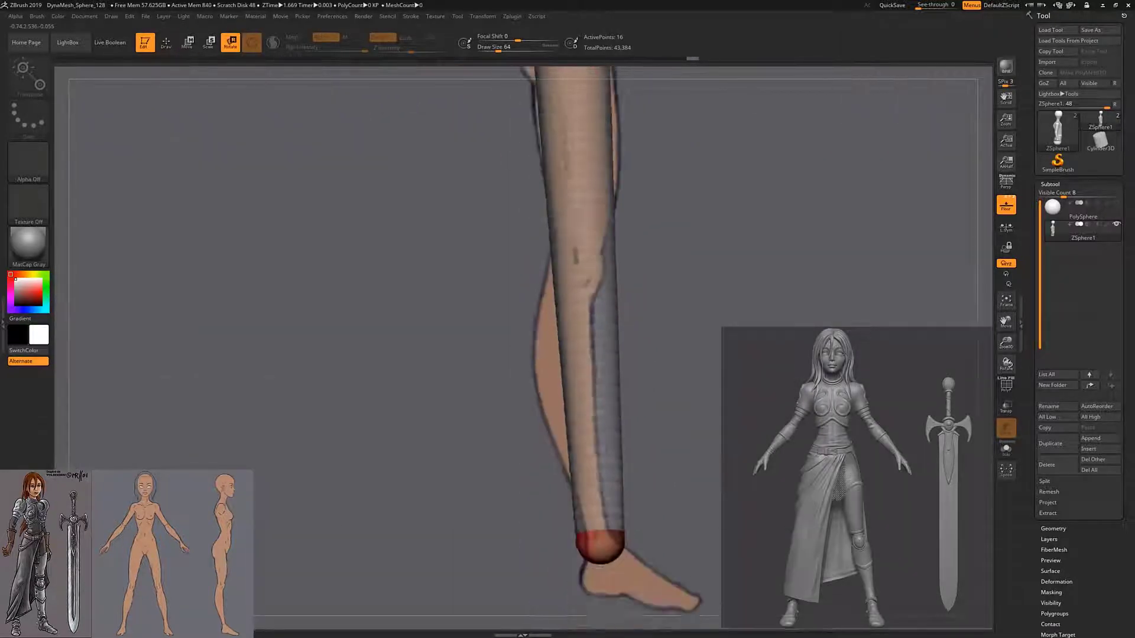
key("q")
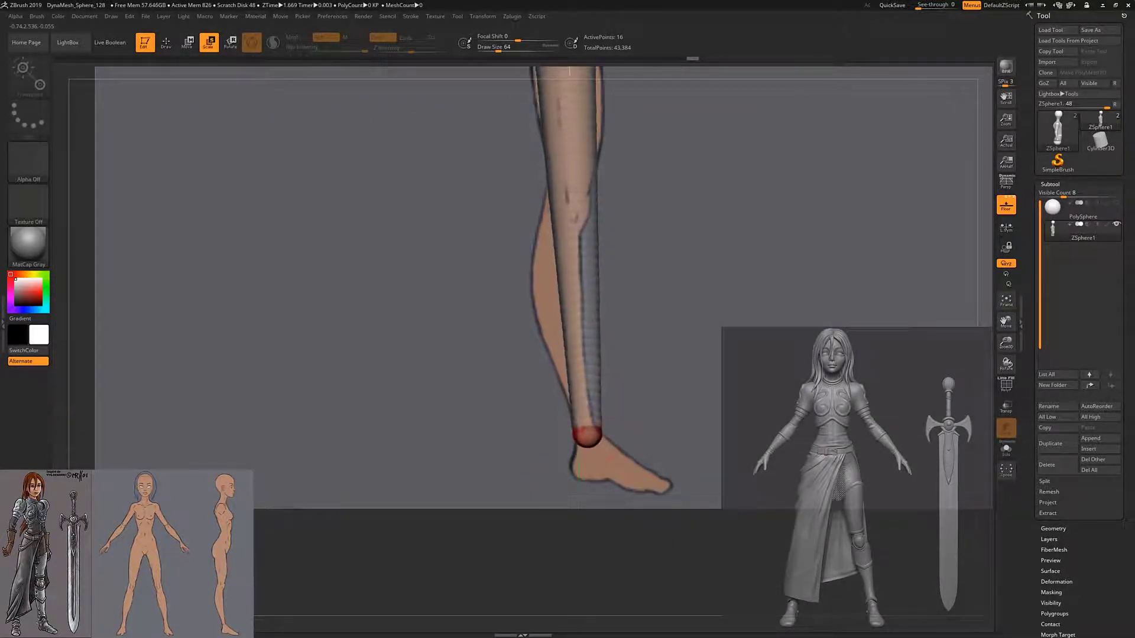
mouse_move(650, 266)
left_mouse_down()
mouse_move(532, 266)
mouse_move(532, 325)
left_mouse_up()
mouse_move(587, 440)
left_mouse_down("alt")
mouse_move(587, 346)
mouse_move(650, 355)
mouse_move(622, 358)
left_mouse_up("alt")
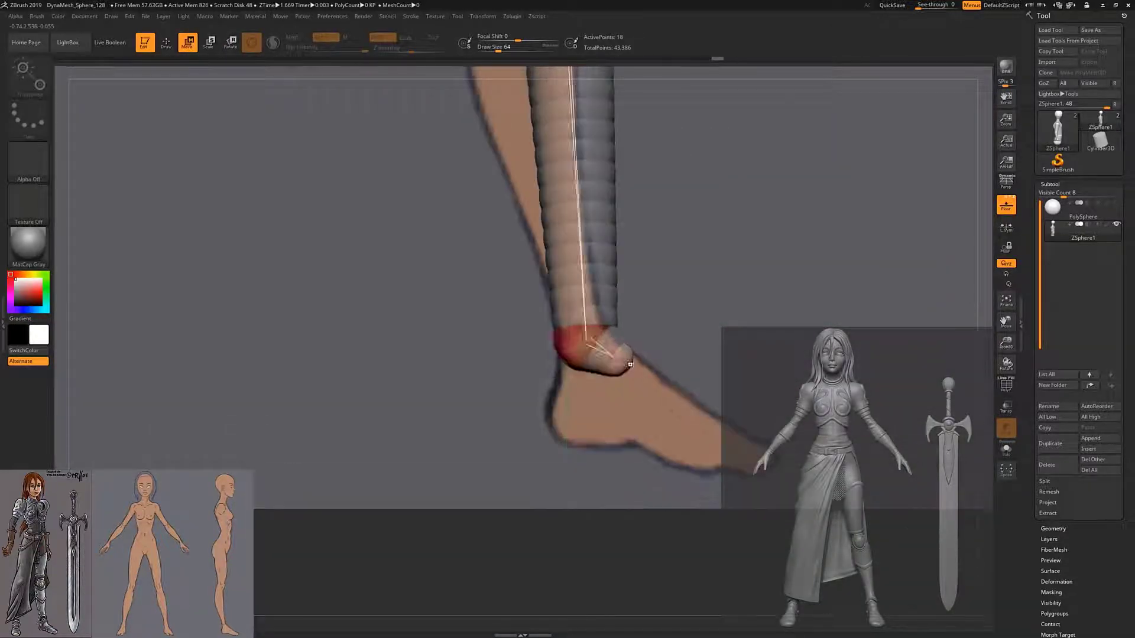
left_click_drag(577, 337, 746, 456)
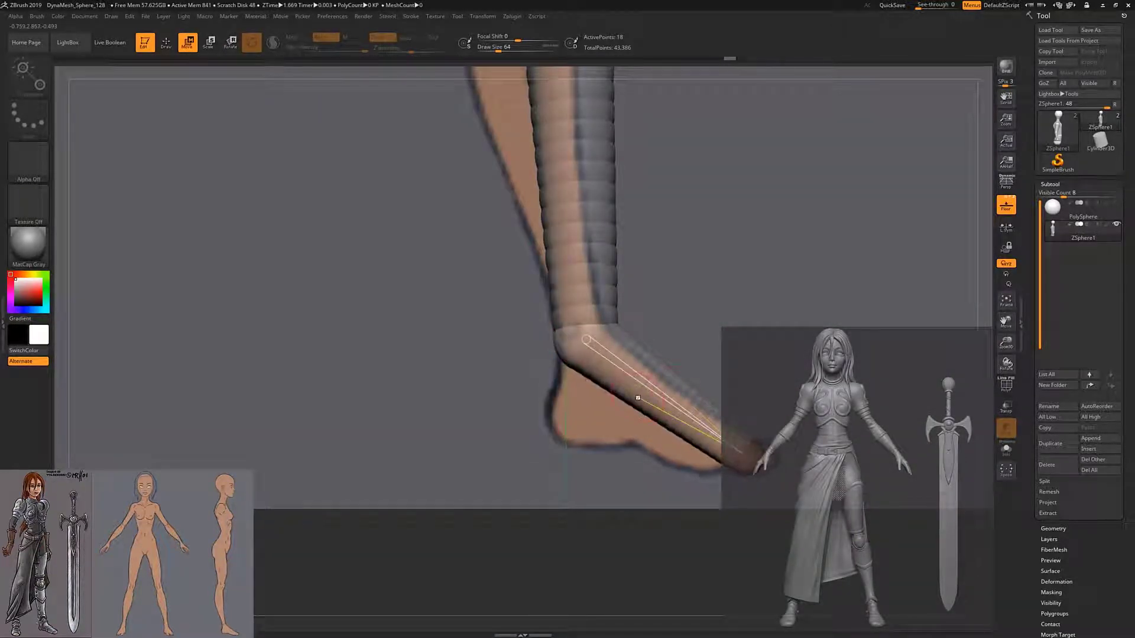
key("q")
key("w")
mouse_move(585, 340)
left_mouse_down()
mouse_move(568, 417)
mouse_move(627, 449)
mouse_move(649, 420)
mouse_move(632, 402)
left_mouse_up()
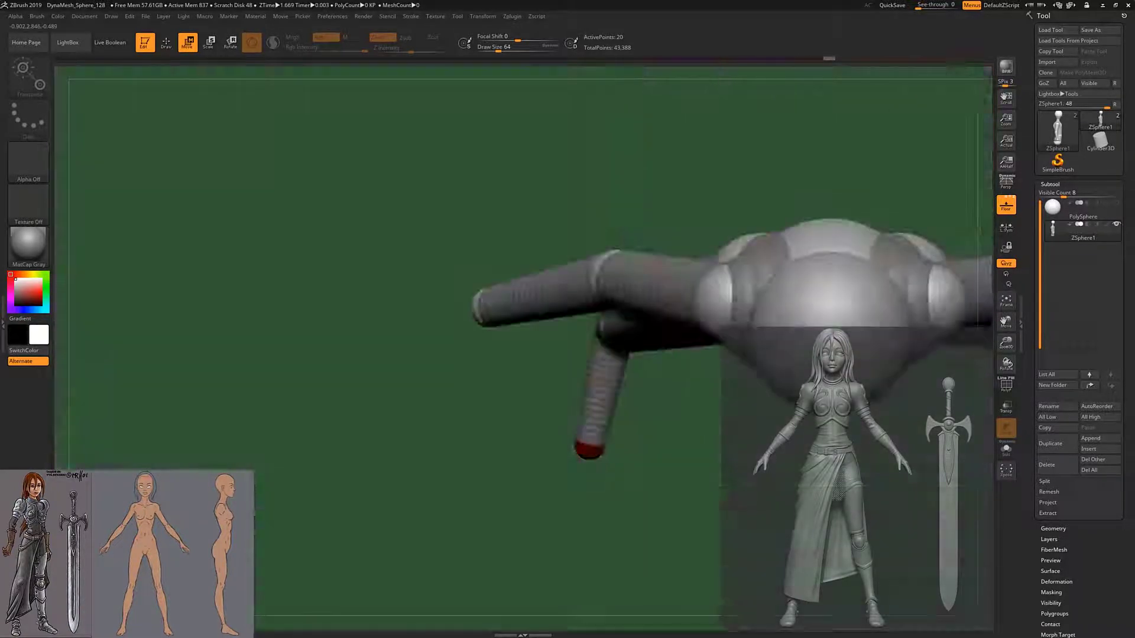
mouse_move(597, 440)
left_mouse_down()
mouse_move(597, 238)
mouse_move(569, 319)
left_mouse_up()
- Frame the whole figure and orbit it against the references and floor to review the legs
key("shift+a")
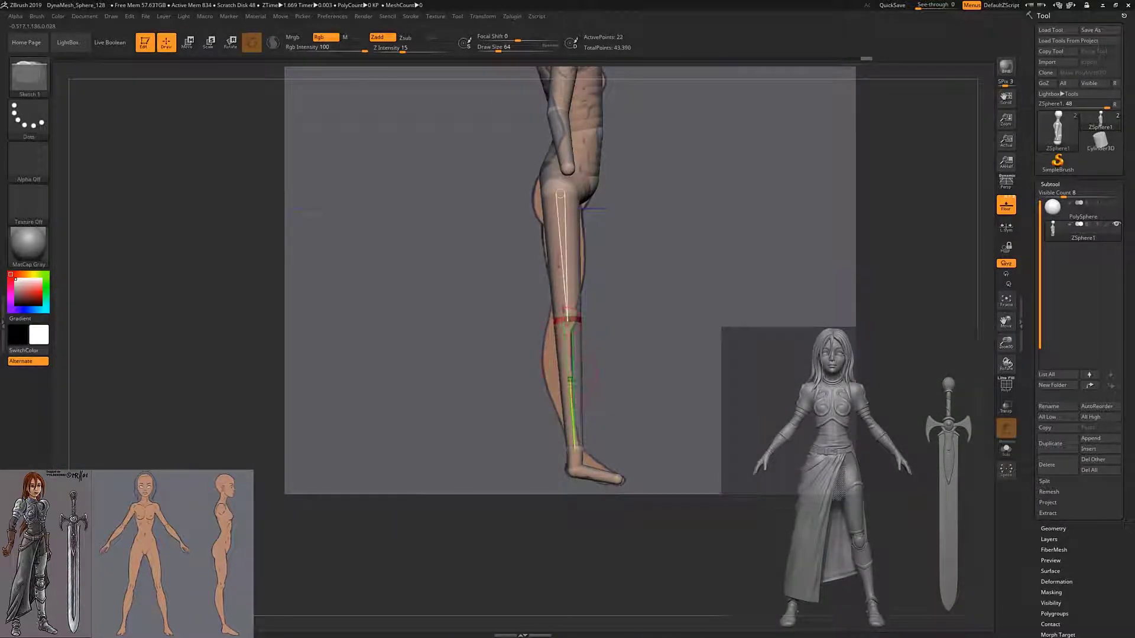
key("w")
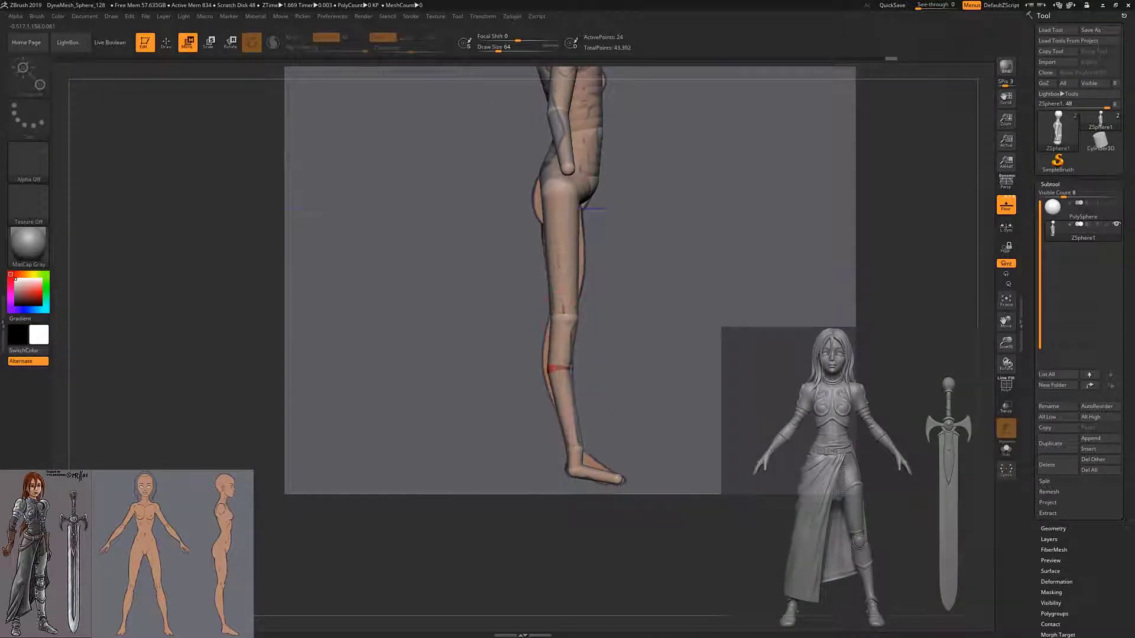
key("f")
left_click_drag(768, 267, 804, 266)
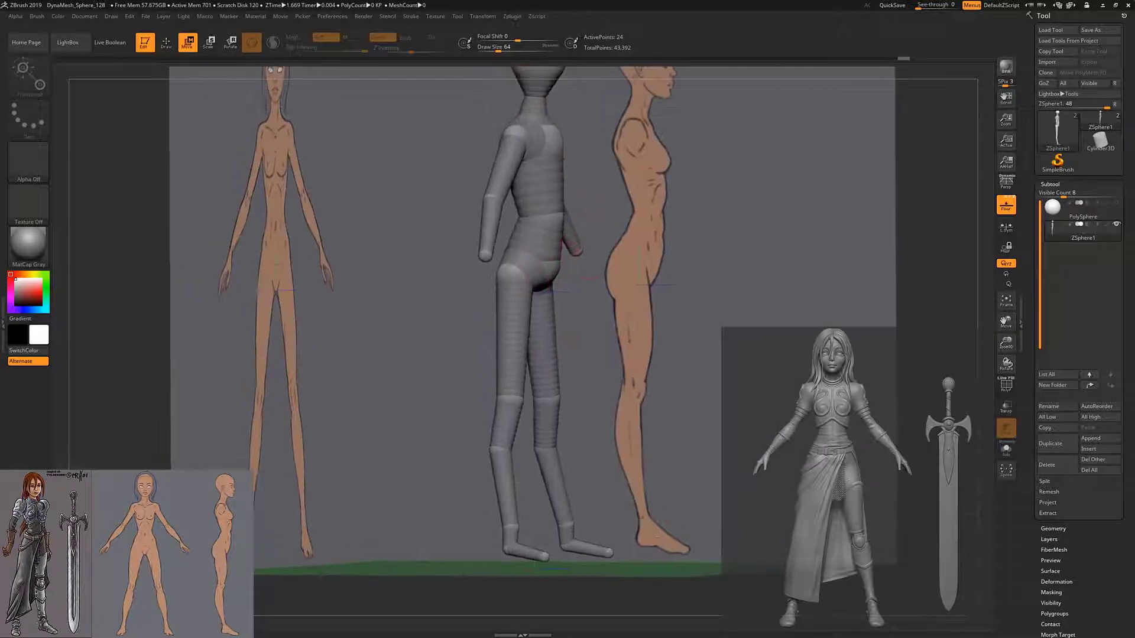
left_click_drag(566, 201, 631, 234, "alt")
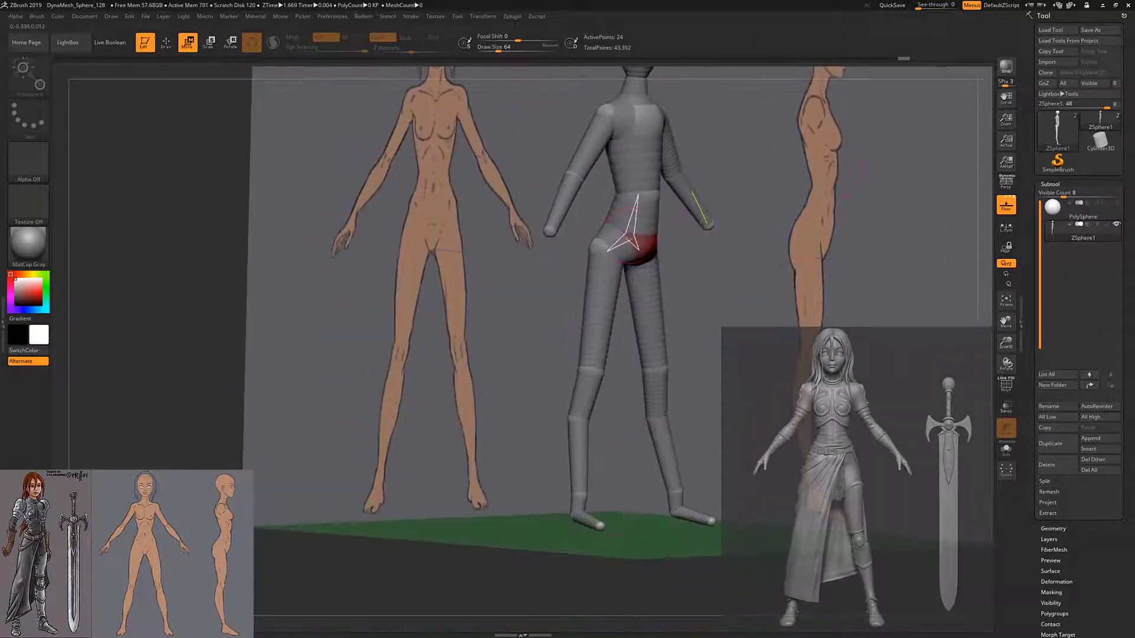
mouse_move(617, 218)
right_mouse_down()
mouse_move(662, 266)
mouse_move(686, 266)
right_mouse_up()
- Enlarge the wrist ZSphere at the end of the arm into a hand
mouse_move(553, 355)
right_mouse_down("ctrl")
mouse_move(545, 317)
mouse_move(545, 393)
mouse_move(562, 349)
right_mouse_up("ctrl")
key("q")
key("w")
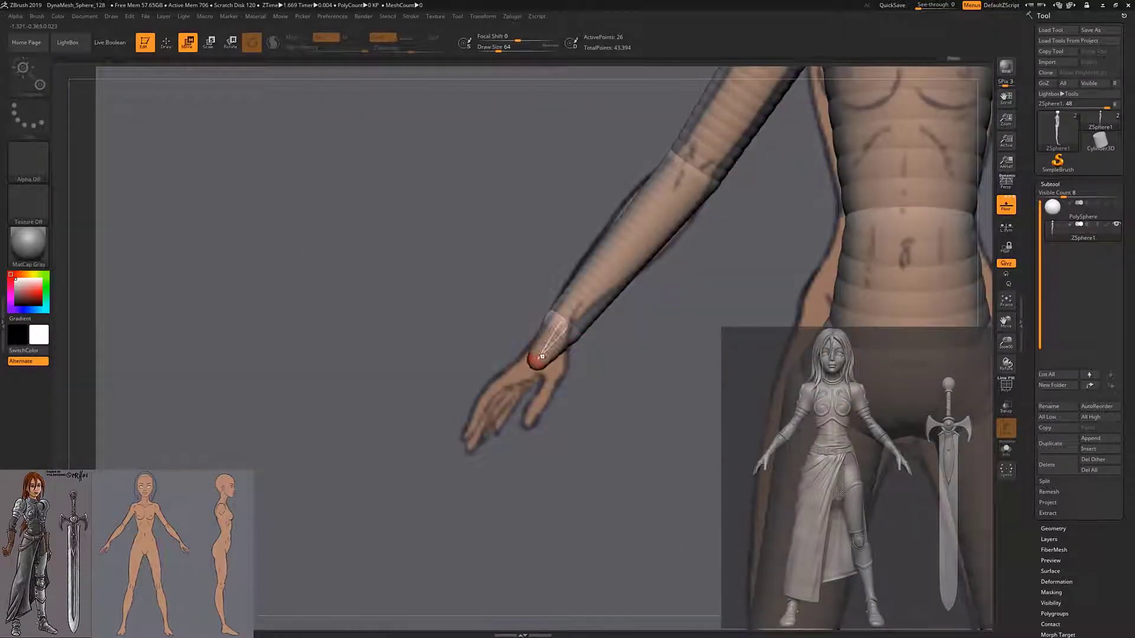
key("q")
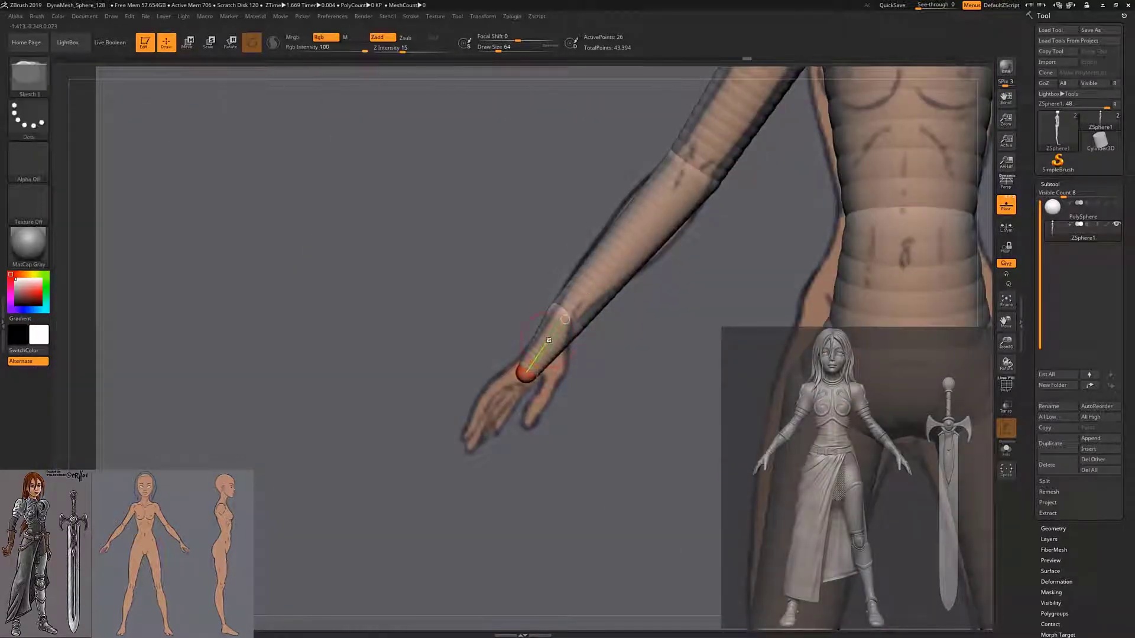
key("w")
mouse_move(550, 340)
right_mouse_down()
mouse_move(576, 474)
mouse_move(535, 440)
right_mouse_up()
key("r")
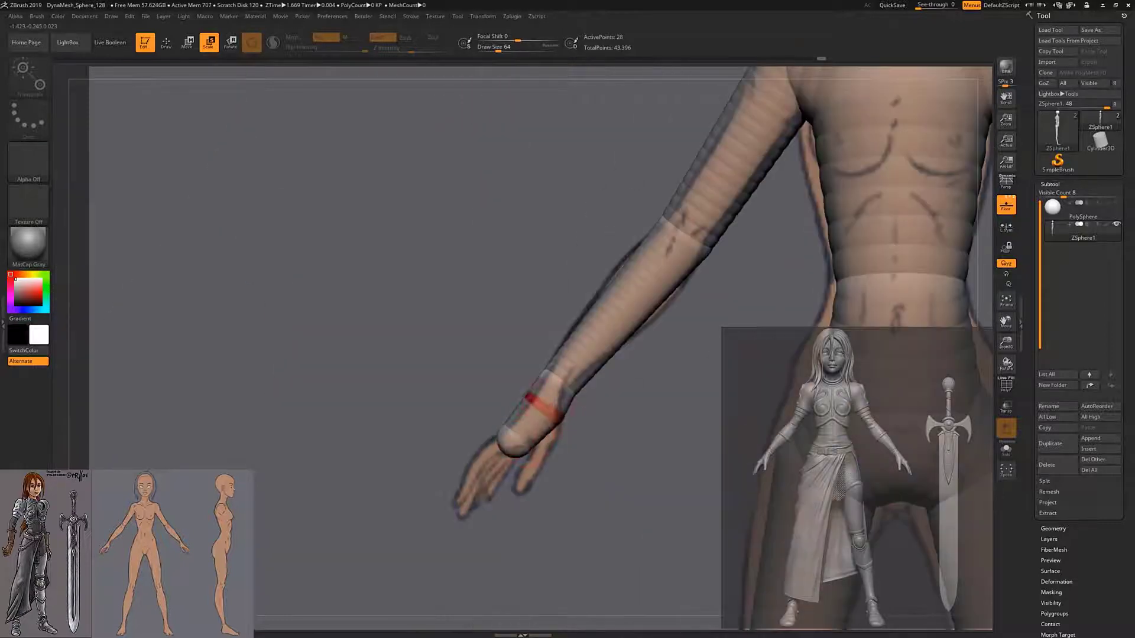
key("q")
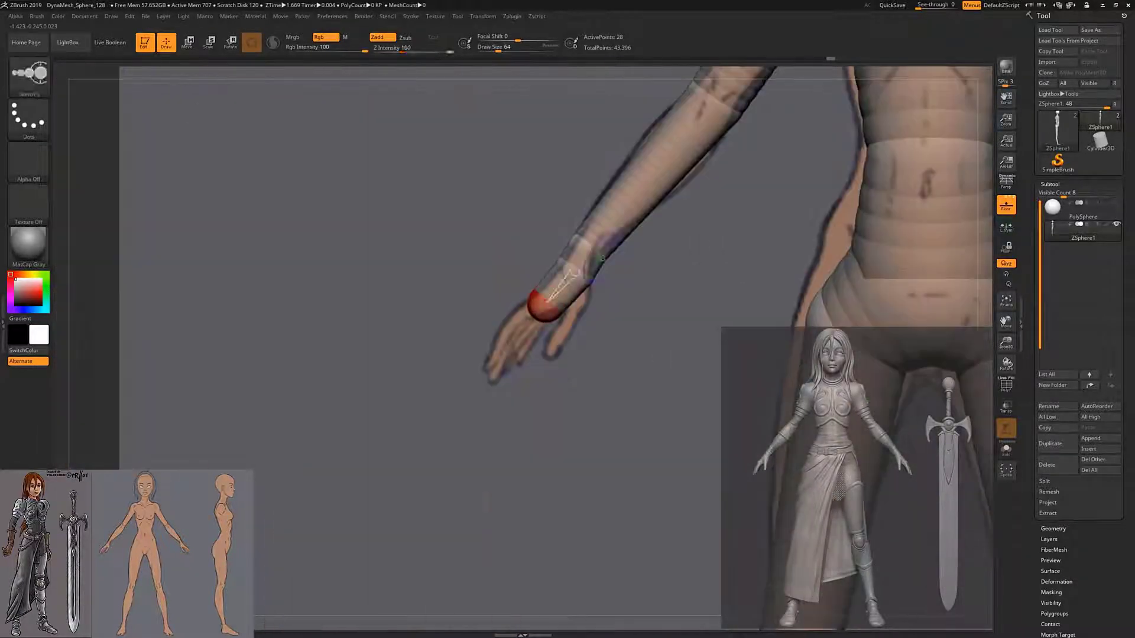
key("w")
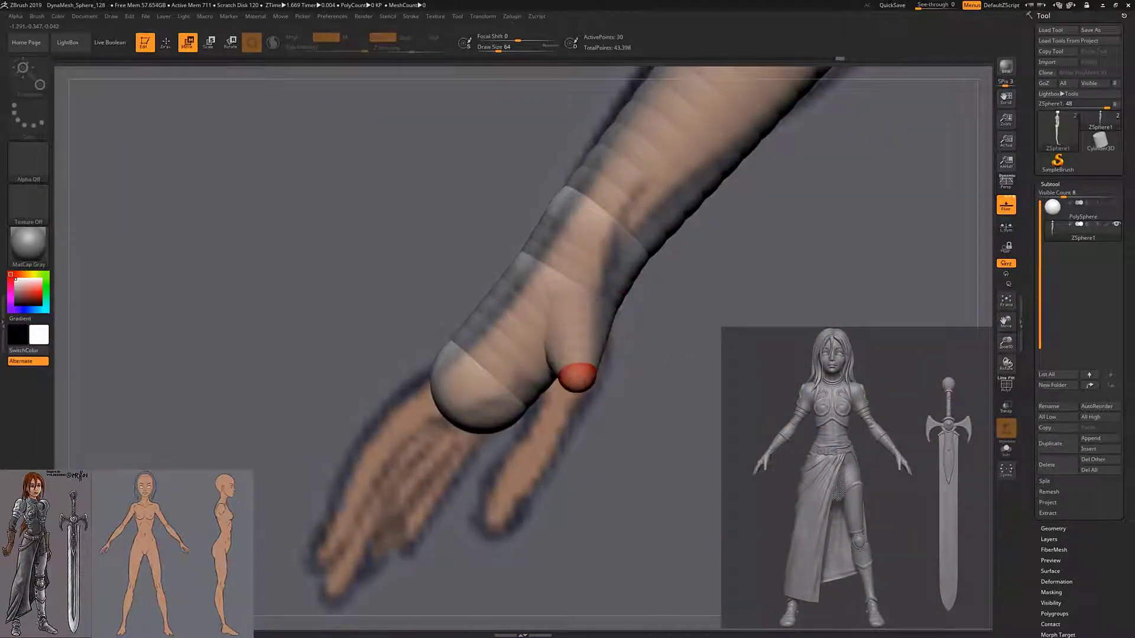
- Pull a first finger ZSphere out of the hand, stretch it outward and bend its tip
right_click_drag(577, 379, 576, 316)
key("q")
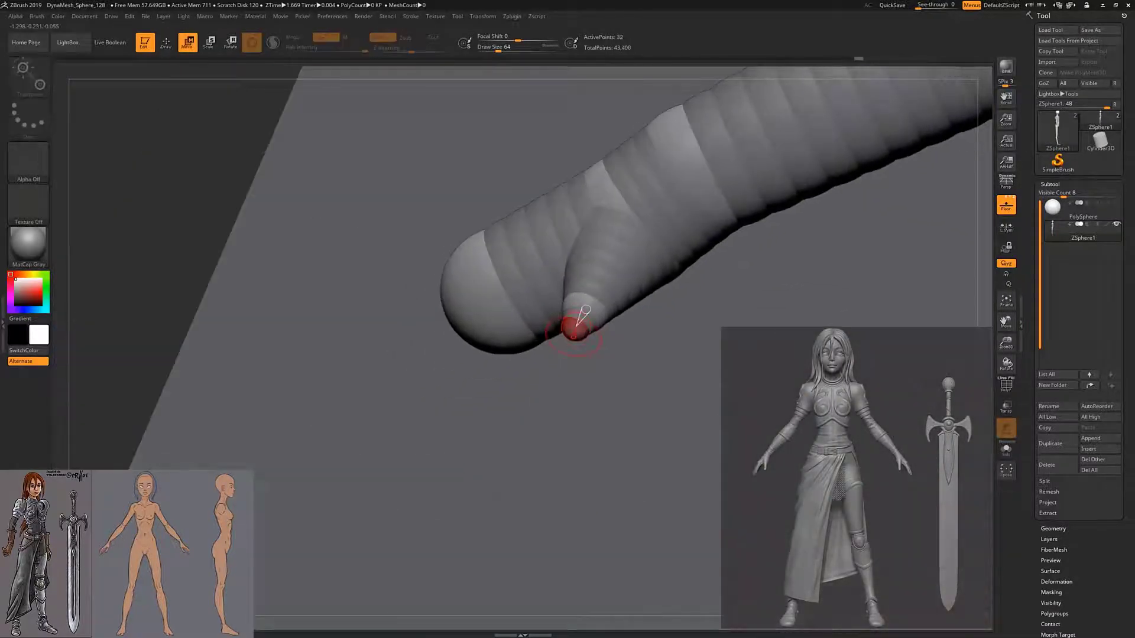
key("w")
left_click_drag(575, 328, 515, 439)
right_click_drag(515, 439, 621, 252)
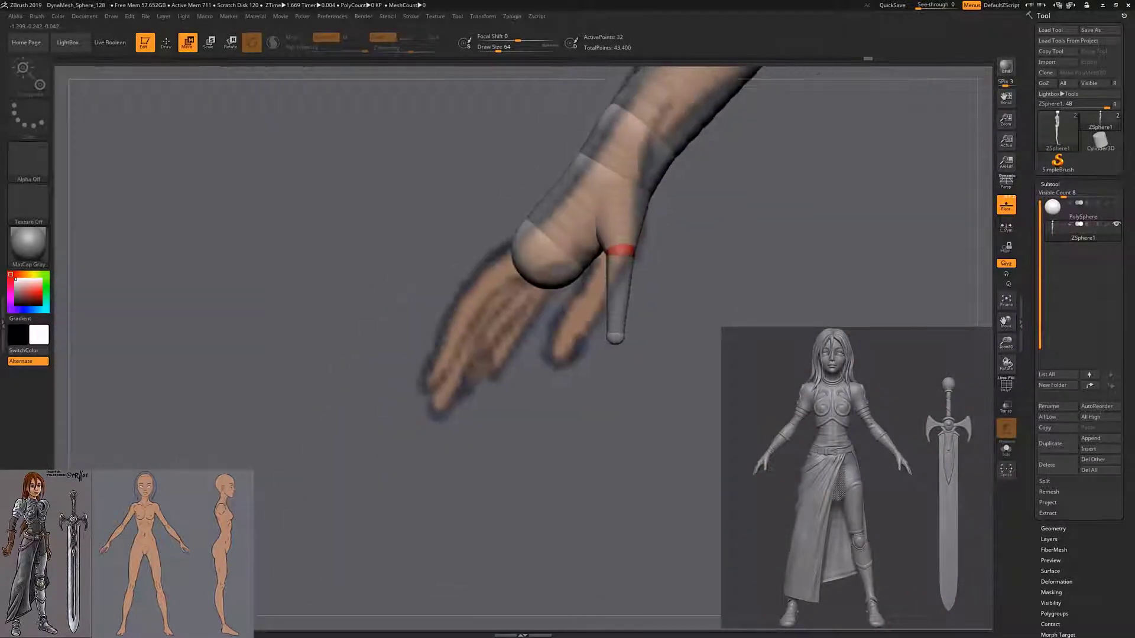
left_click_drag(615, 337, 581, 341)
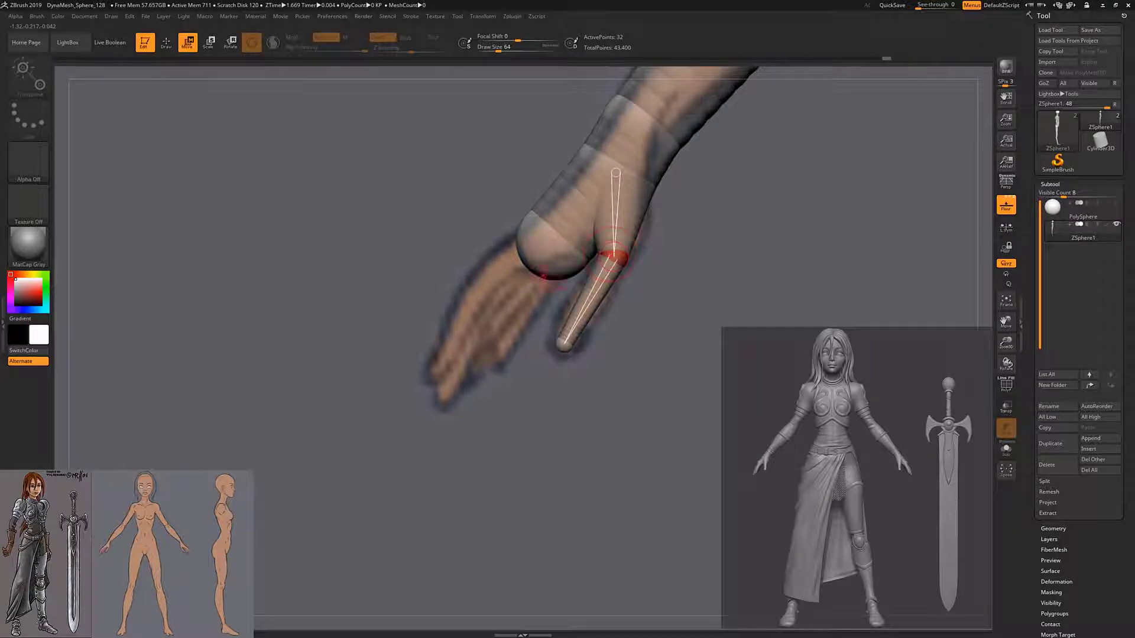
mouse_move(615, 257)
right_mouse_down()
mouse_move(736, 211)
mouse_move(651, 215)
mouse_move(723, 209)
mouse_move(758, 238)
right_mouse_up()
- Pull second and third finger chains out of the knuckle ZSpheres
key("q")
key("w")
mouse_move(630, 293)
right_mouse_down()
mouse_move(573, 261)
mouse_move(562, 285)
right_mouse_up()
left_click_drag(638, 186, 562, 285)
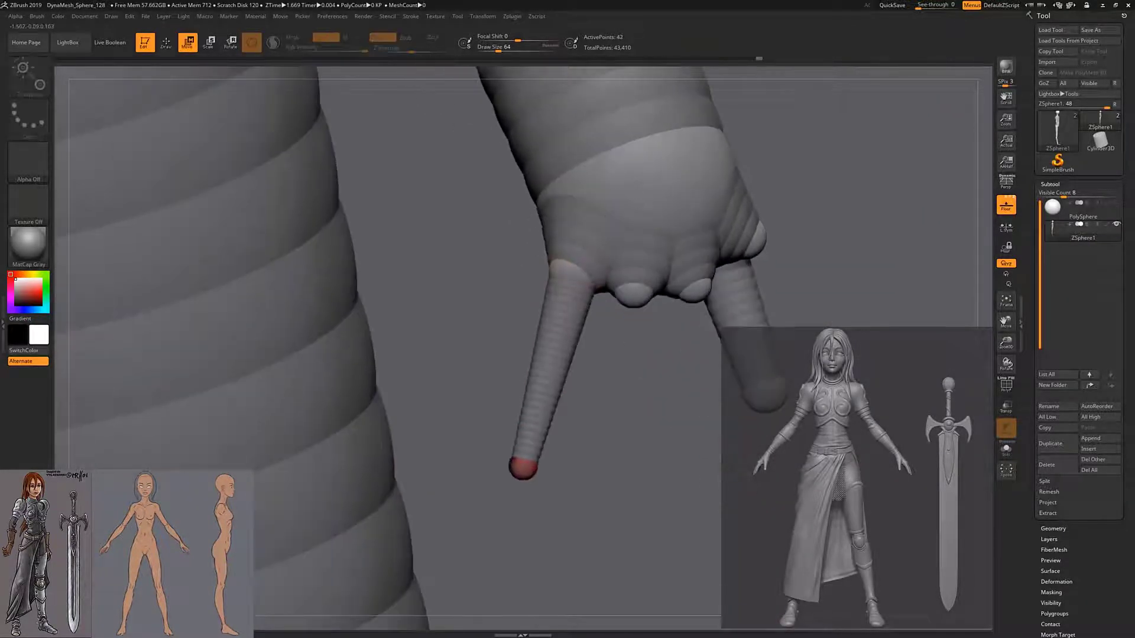
right_click_drag(524, 467, 632, 293)
mouse_move(632, 308)
left_mouse_down()
mouse_move(606, 490)
mouse_move(619, 516)
left_mouse_up()
mouse_move(619, 516)
right_mouse_down()
mouse_move(641, 248)
mouse_move(655, 251)
mouse_move(639, 263)
right_mouse_up()
left_click_drag(638, 263, 621, 595)
mouse_move(621, 595)
right_mouse_down()
mouse_move(674, 183)
mouse_move(630, 256)
mouse_move(666, 283)
right_mouse_up()
- Add another finger to the hand and reposition the finger tips
key("q")
key("w")
left_click_drag(666, 284, 678, 405)
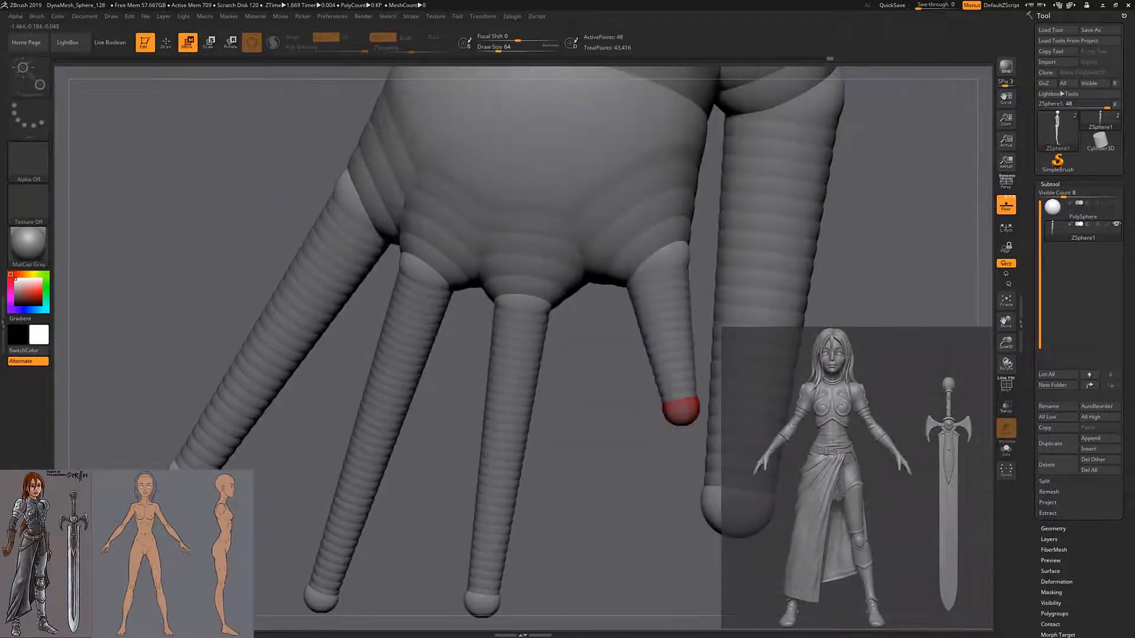
mouse_move(679, 405)
right_mouse_down()
mouse_move(597, 278)
mouse_move(526, 368)
right_mouse_up()
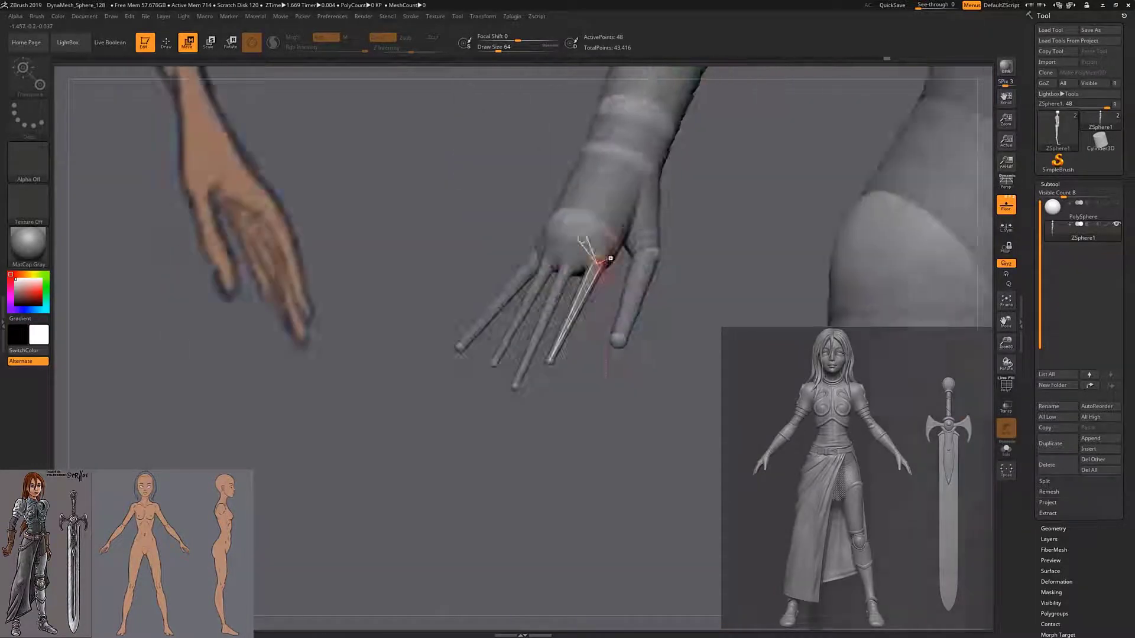
mouse_move(656, 236)
right_mouse_down()
mouse_move(571, 248)
mouse_move(617, 285)
right_mouse_up()
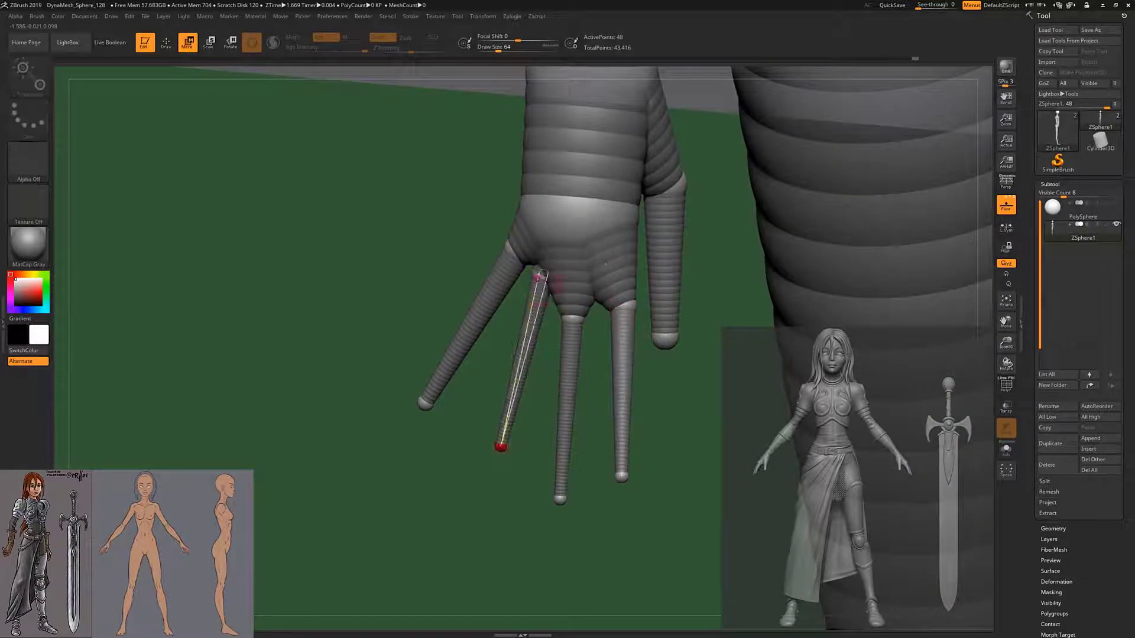
right_click_drag(539, 273, 518, 258)
right_click_drag(582, 278, 734, 240)
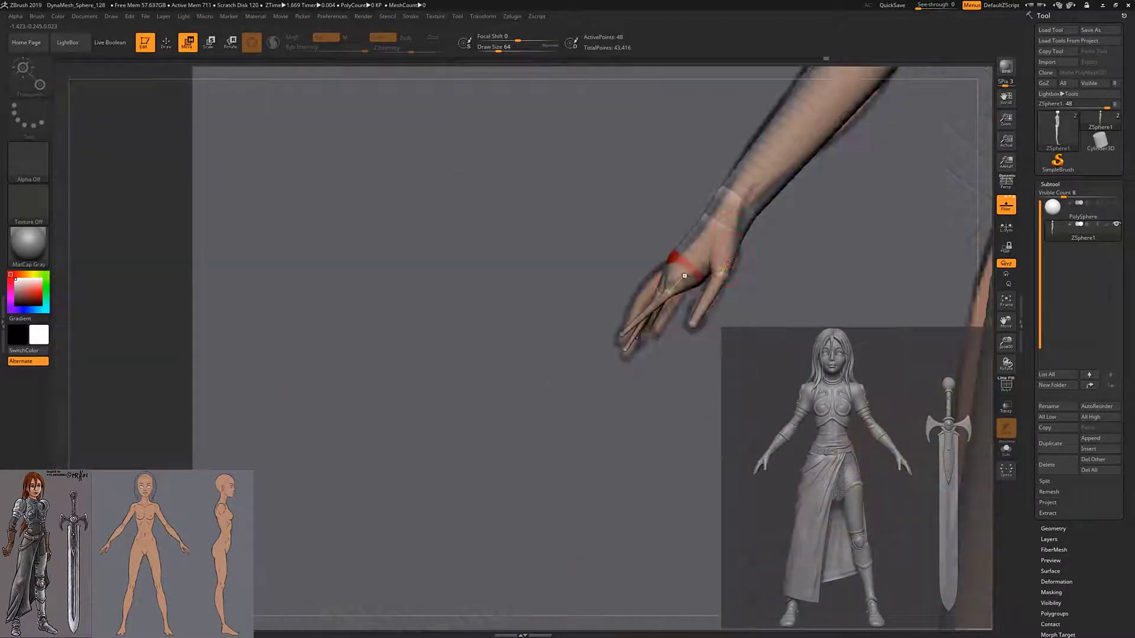
right_click_drag(685, 277, 615, 331, "alt")
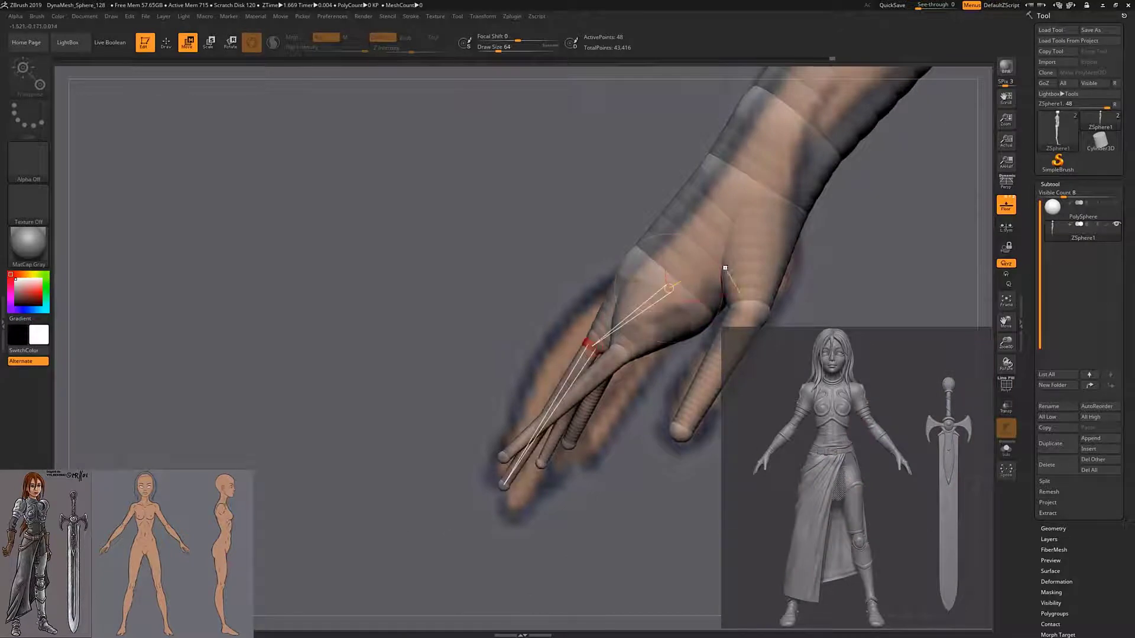
- Frame the whole figure and turn off Floor to hide the grid and reference planes
key("f")
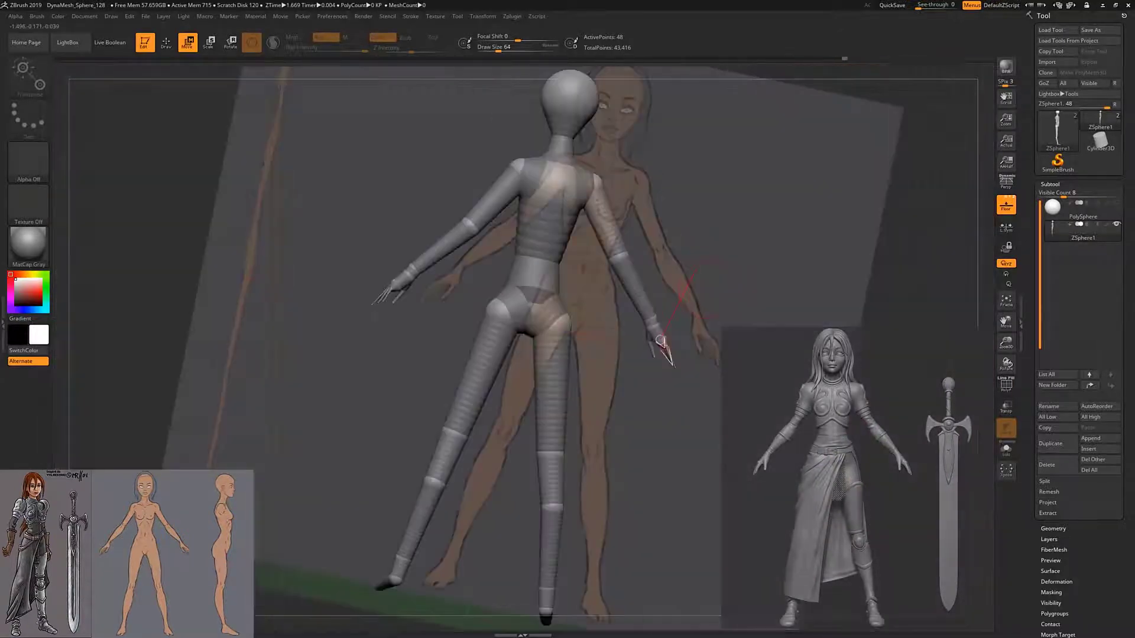
right_click_drag(742, 479, 650, 473)
mouse_move(591, 296)
right_mouse_down()
mouse_move(627, 277)
mouse_move(508, 299)
right_mouse_up()
right_click_drag(650, 260, 612, 276)
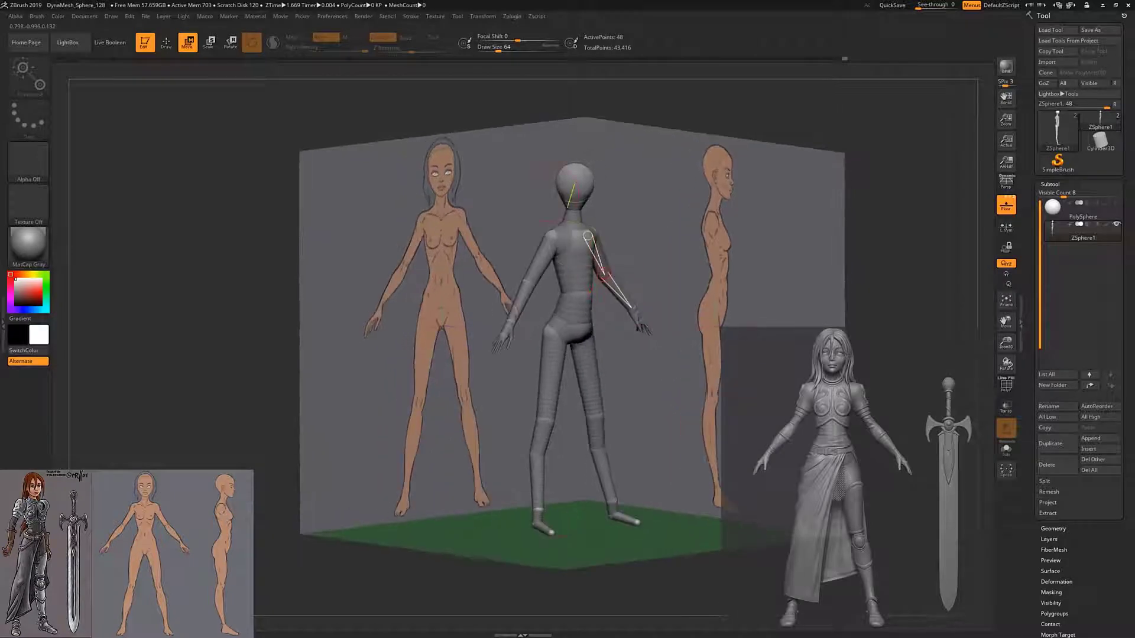
left_click(111, 16)
left_click(1006, 204)
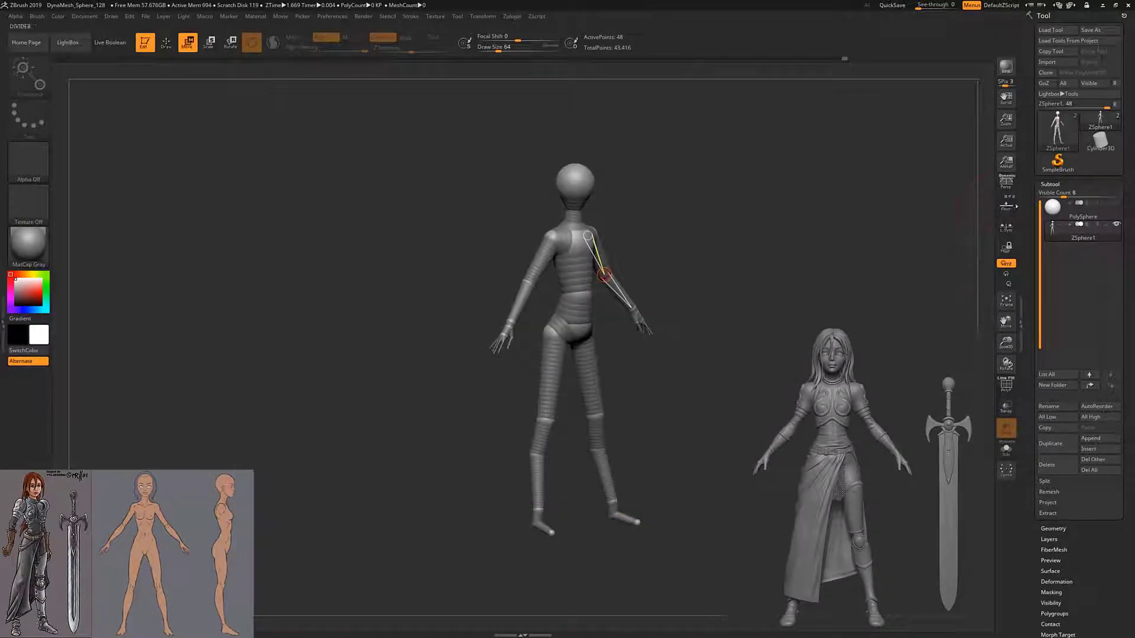
right_click_drag(664, 322, 676, 301)
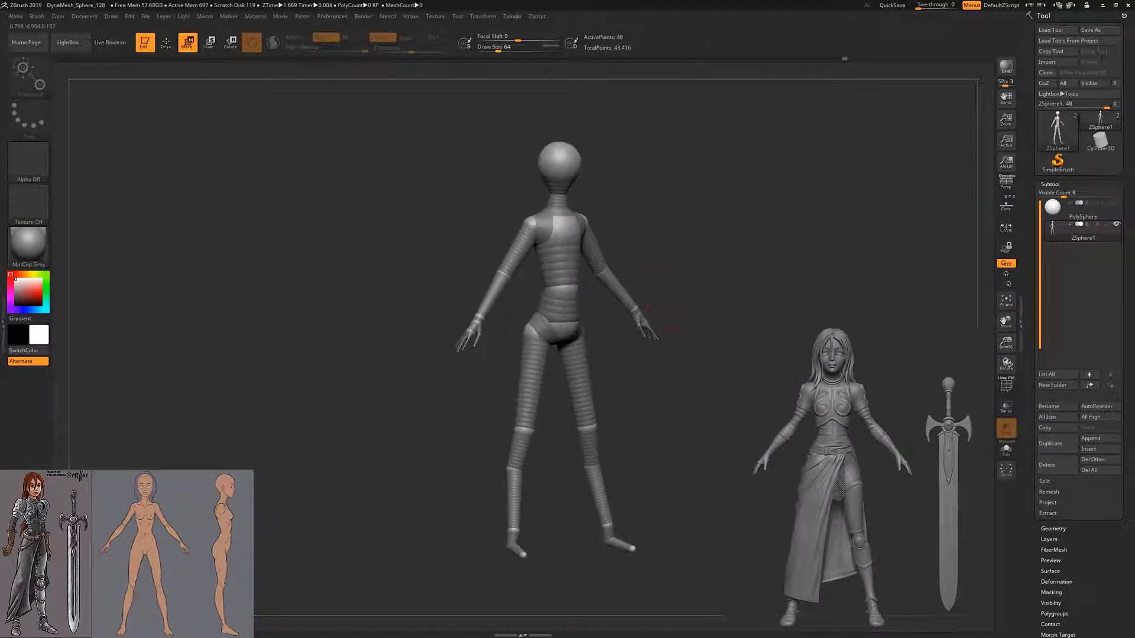
scroll(1097, 183, "down", 5)
- Preview the ZSphere figure's Adaptive Skin with DynaMesh Resolution 0, toggling PolyF display
left_click(1058, 317)
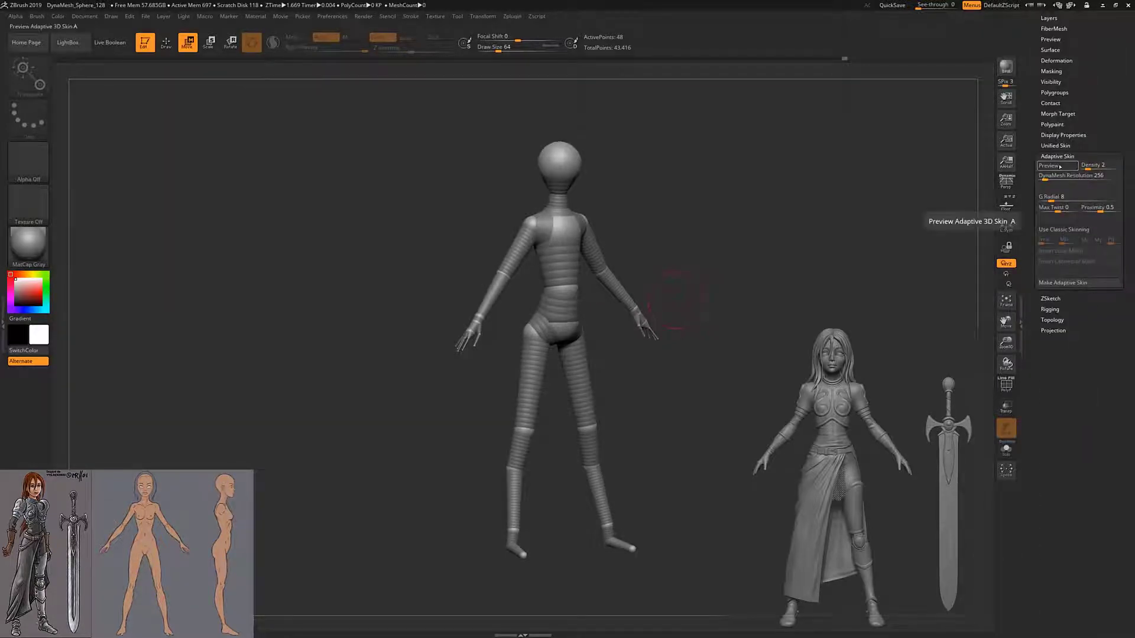
left_click(1061, 165)
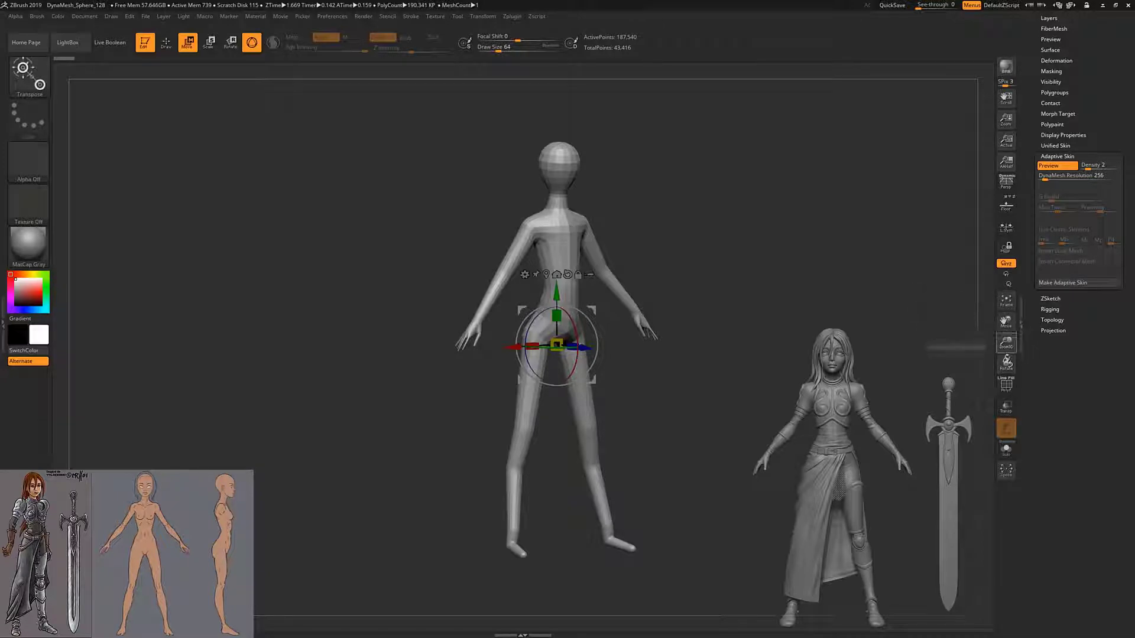
left_click(1006, 385)
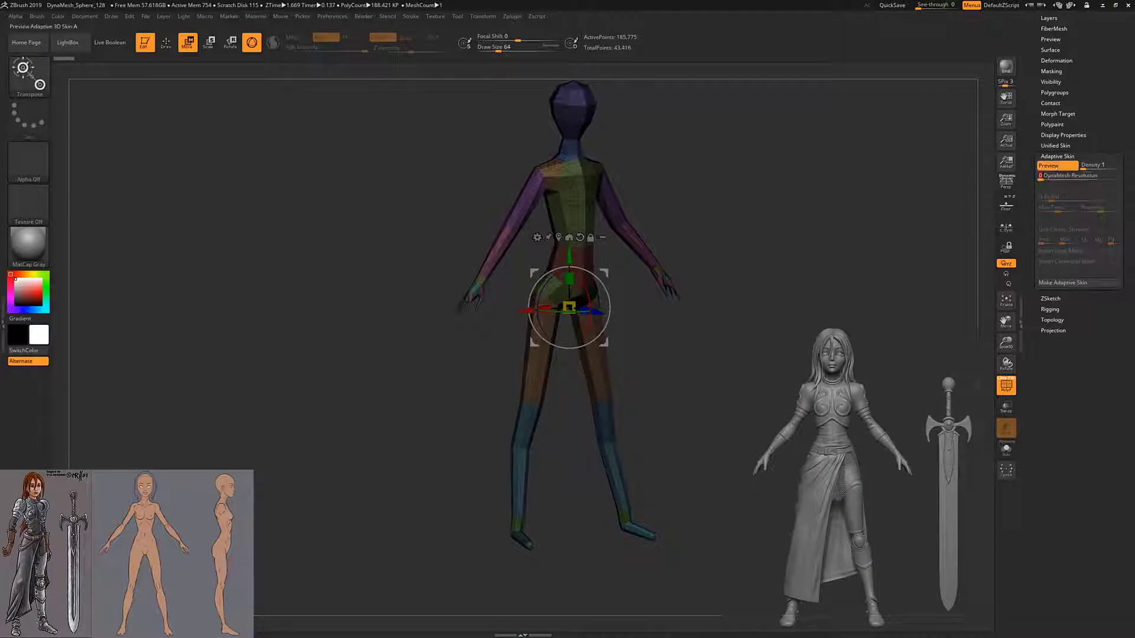
key("Return")
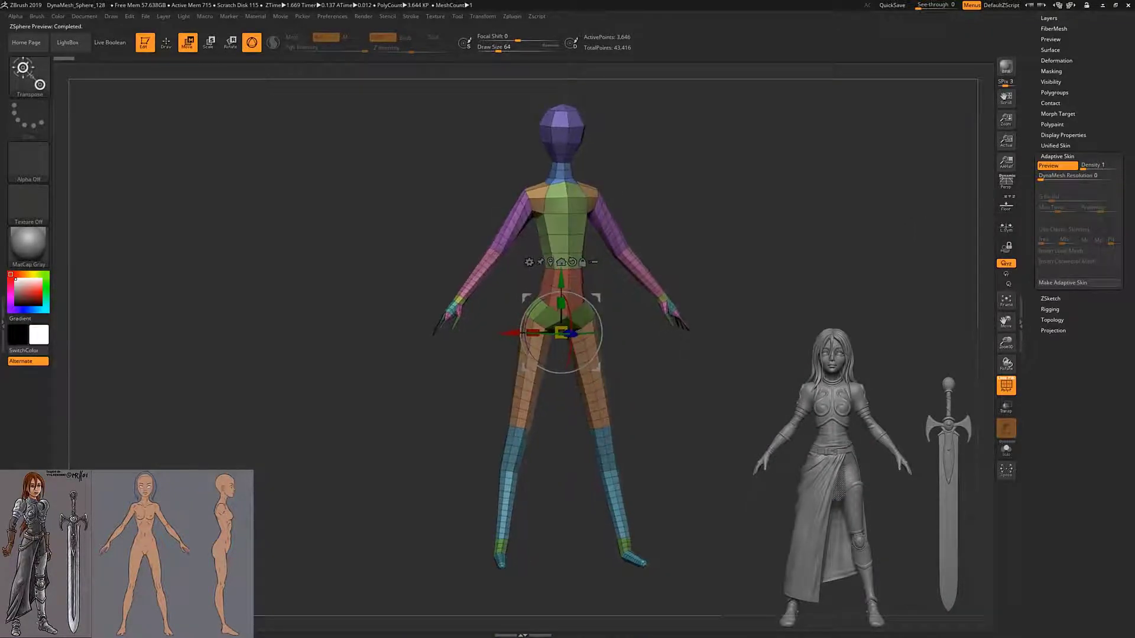
key("q")
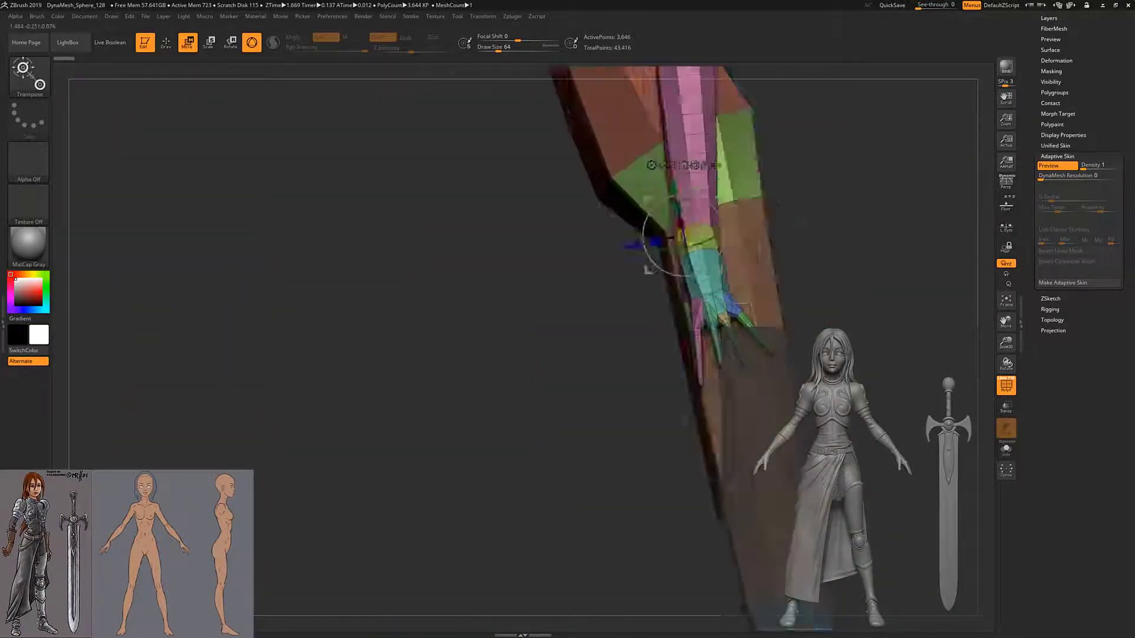
left_click_drag(768, 284, 643, 297)
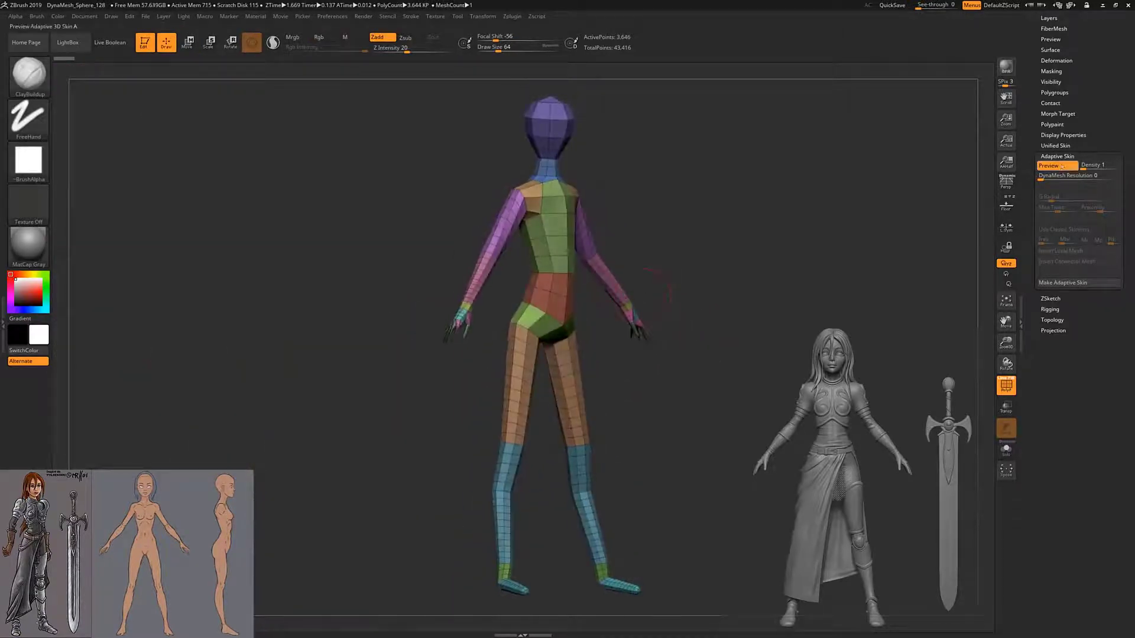
left_click(1063, 167)
- Turn PolyF off, snap to a front view and show the floor with references
left_click(1006, 386)
left_click_drag(769, 328, 745, 327, "shift")
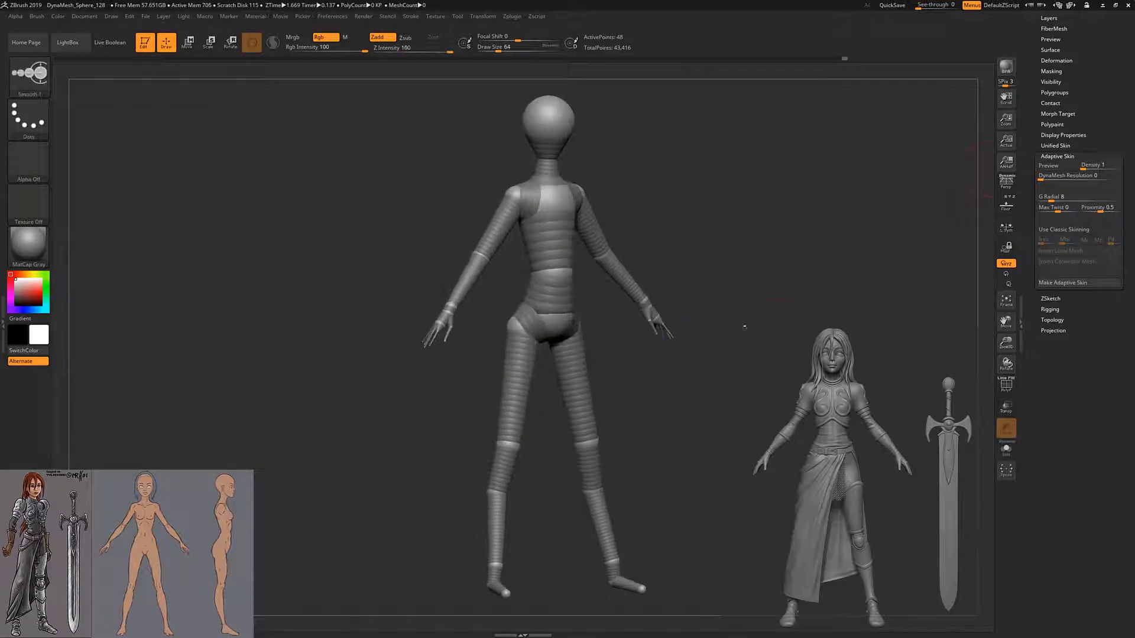
key("shift+p")
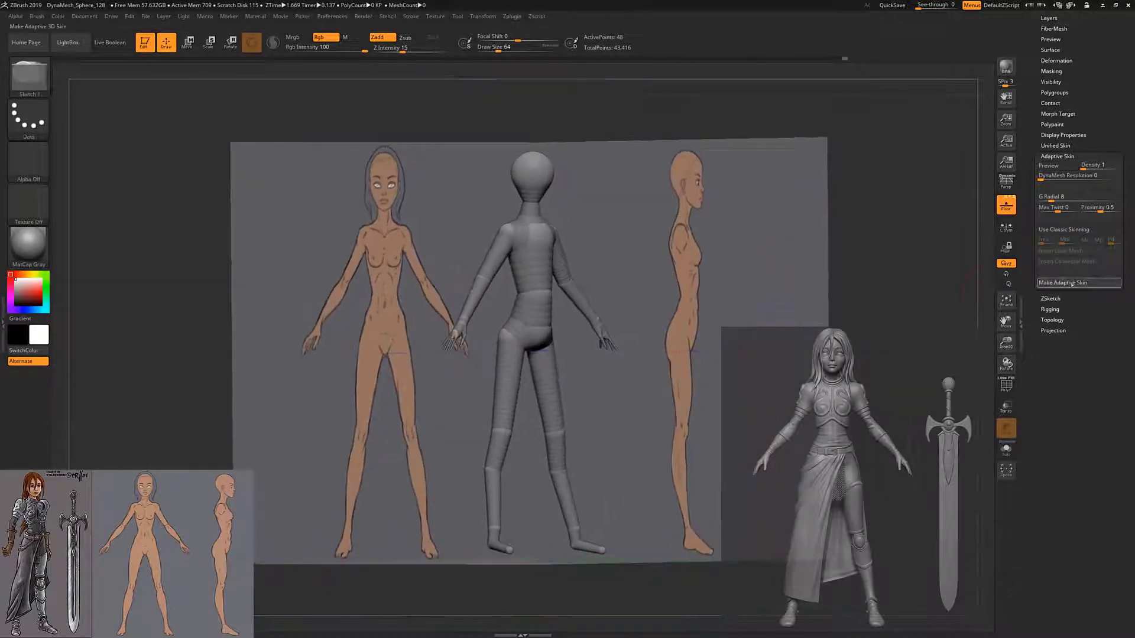
scroll(1096, 241, "up", 3)
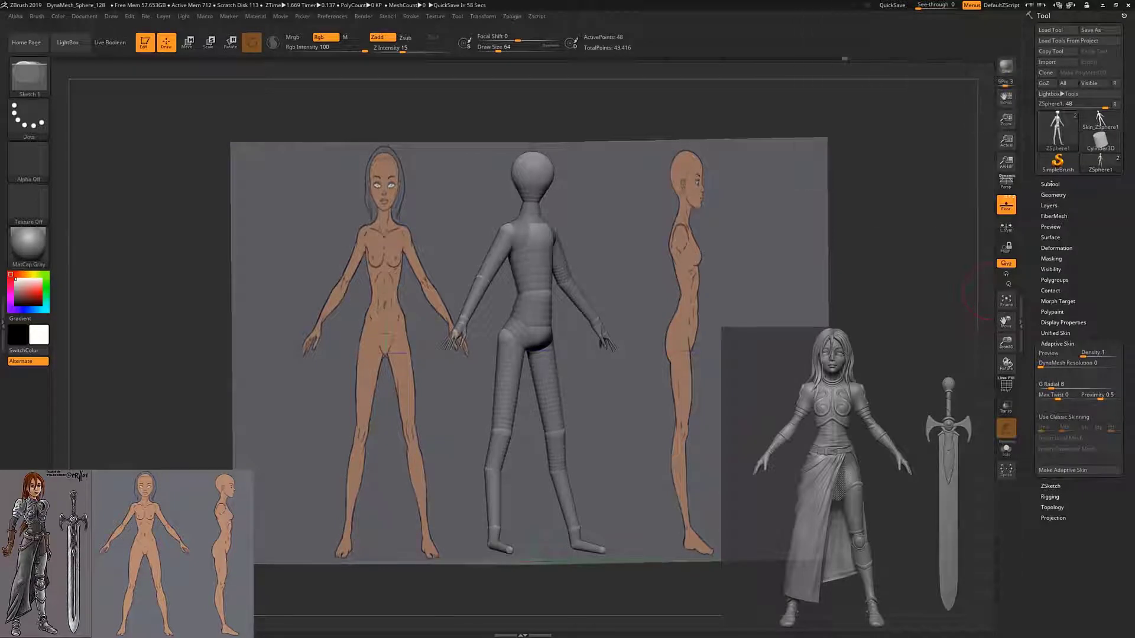
- Append Skin_ZSphere2 as a new subtool and select it
left_click(1050, 184)
left_click(1100, 369)
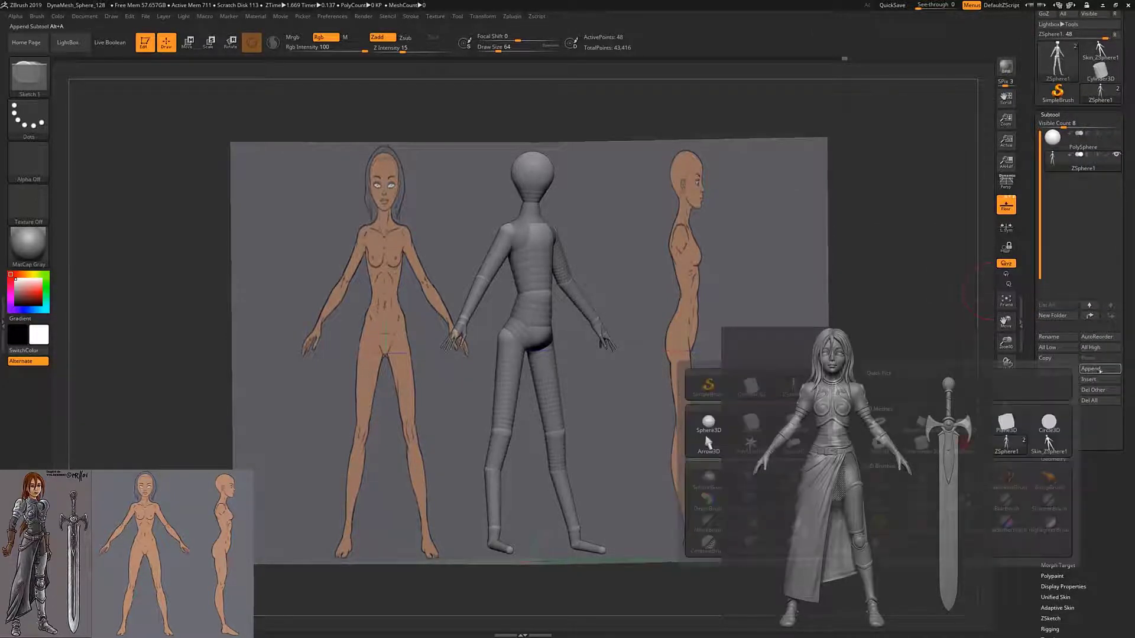
left_click(1062, 417)
left_click(1064, 183)
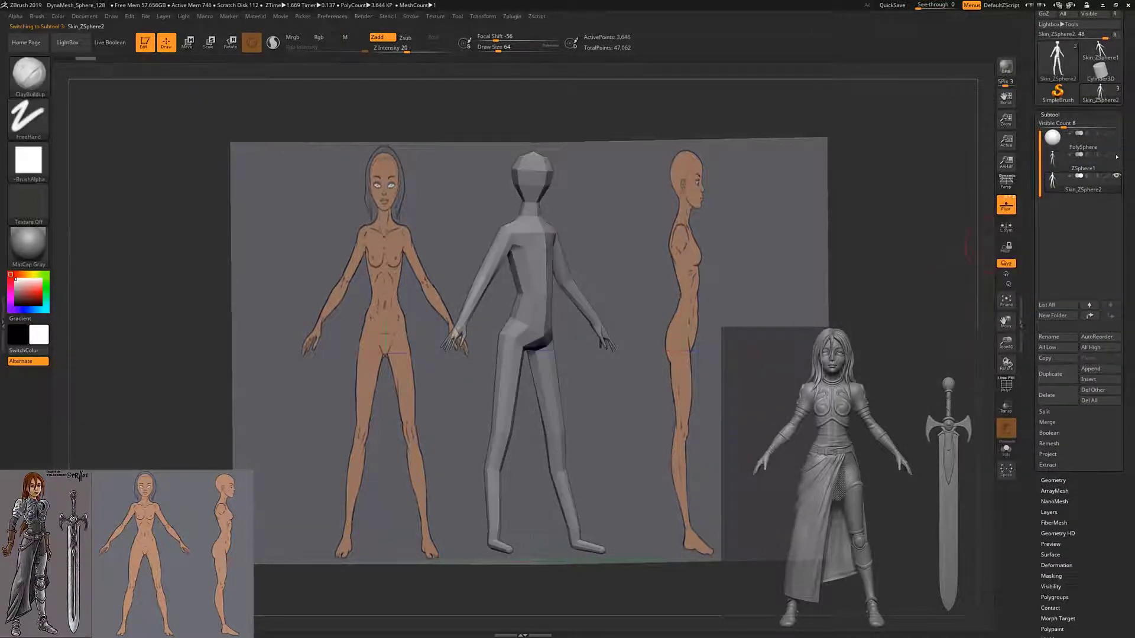
key("shift+f")
left_click_drag(864, 222, 579, 365)
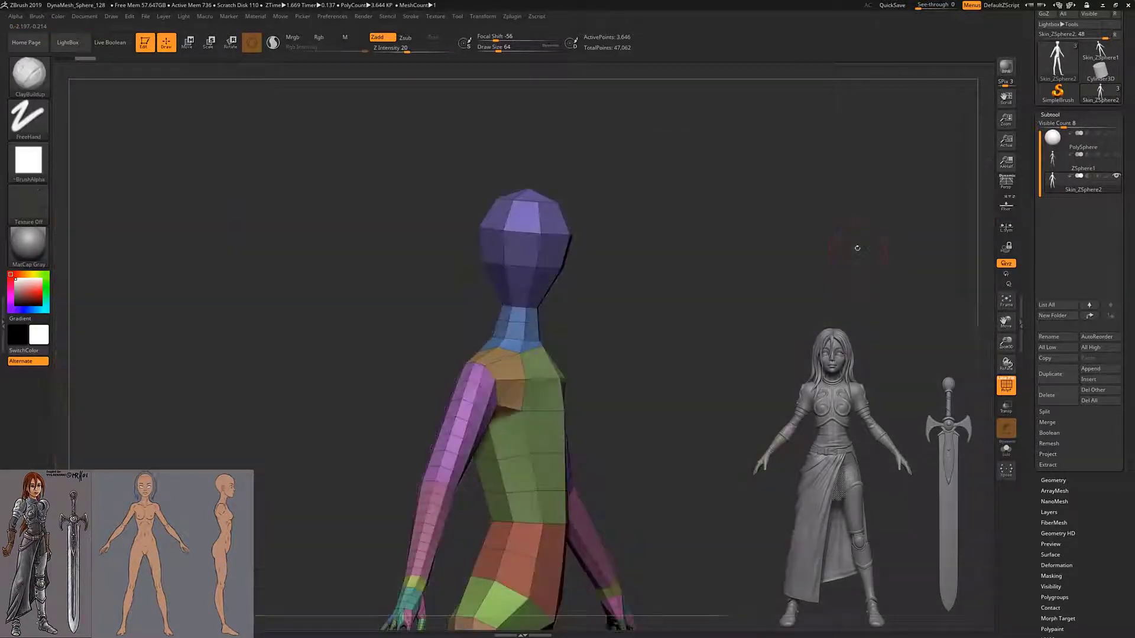
- Subdivide the skin twice so it has 3 smooth subdivision levels
key("d")
key("shift+f")
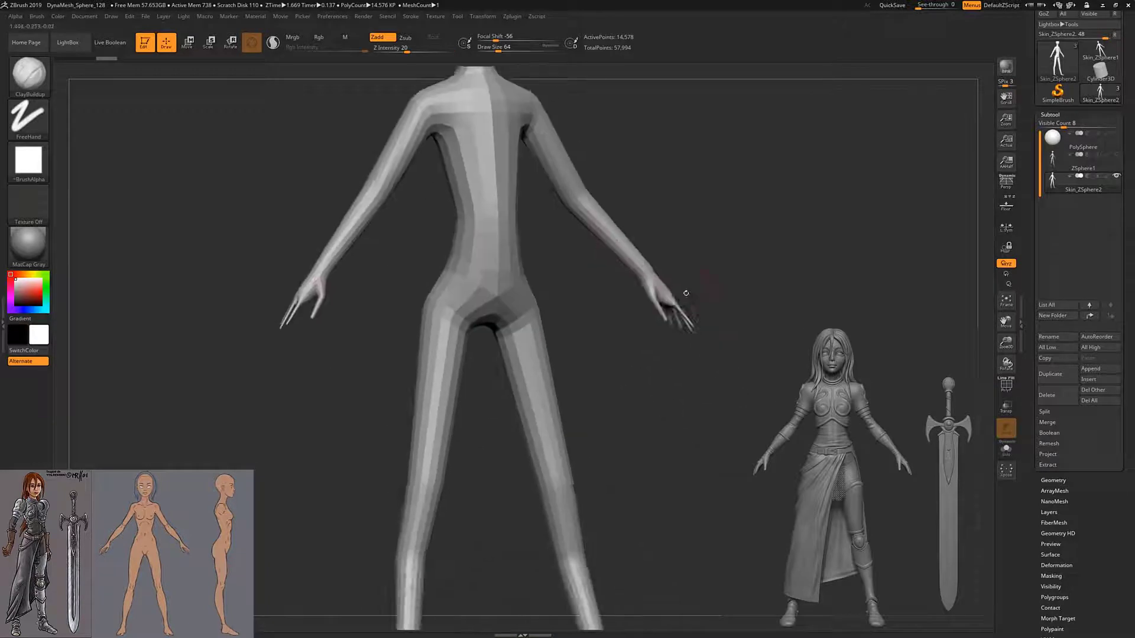
key("ctrl+d")
mouse_move(710, 266)
left_mouse_down()
mouse_move(744, 227)
mouse_move(710, 248)
left_mouse_up()
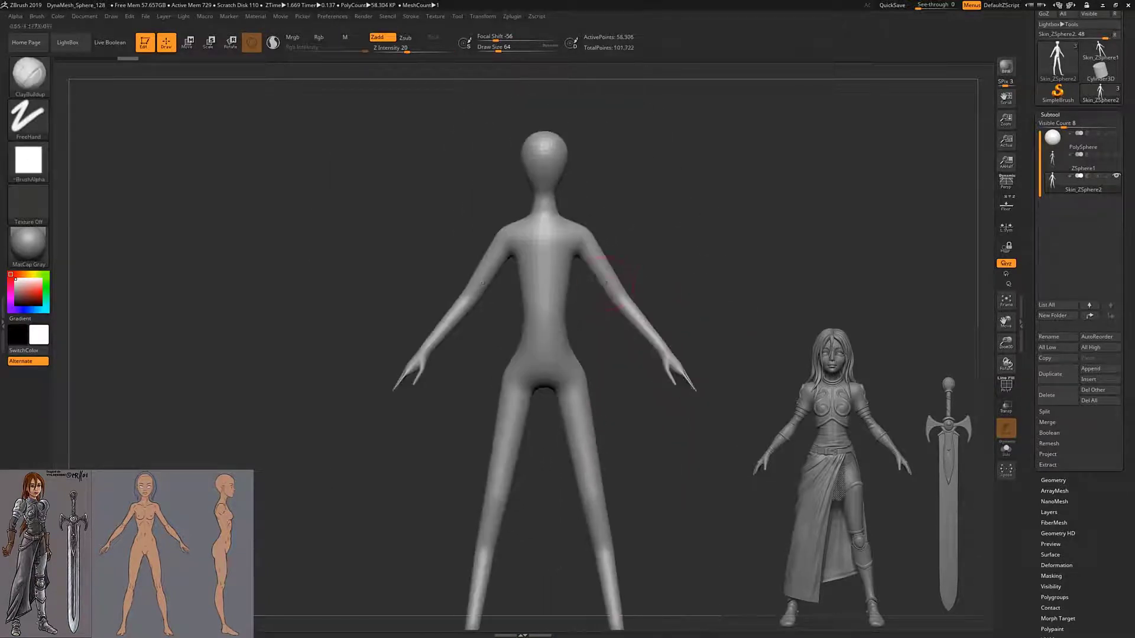
- Click DynaMesh in the skin's Geometry settings
left_click(1054, 480)
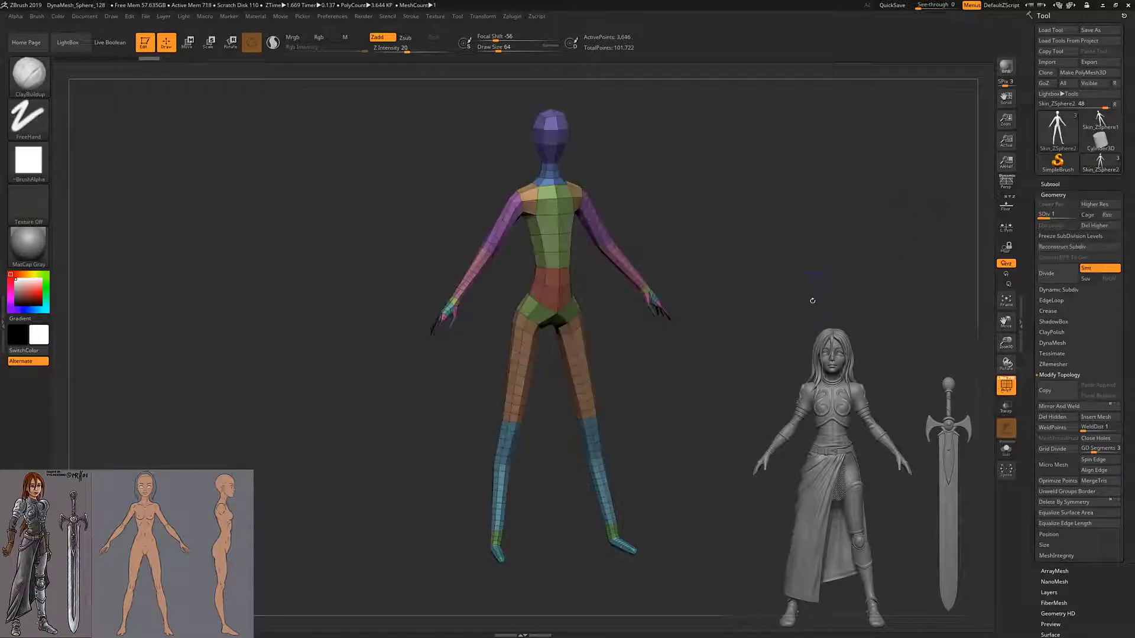
key("shift+f")
key("shift+f")
scroll(1060, 220, "down", 2)
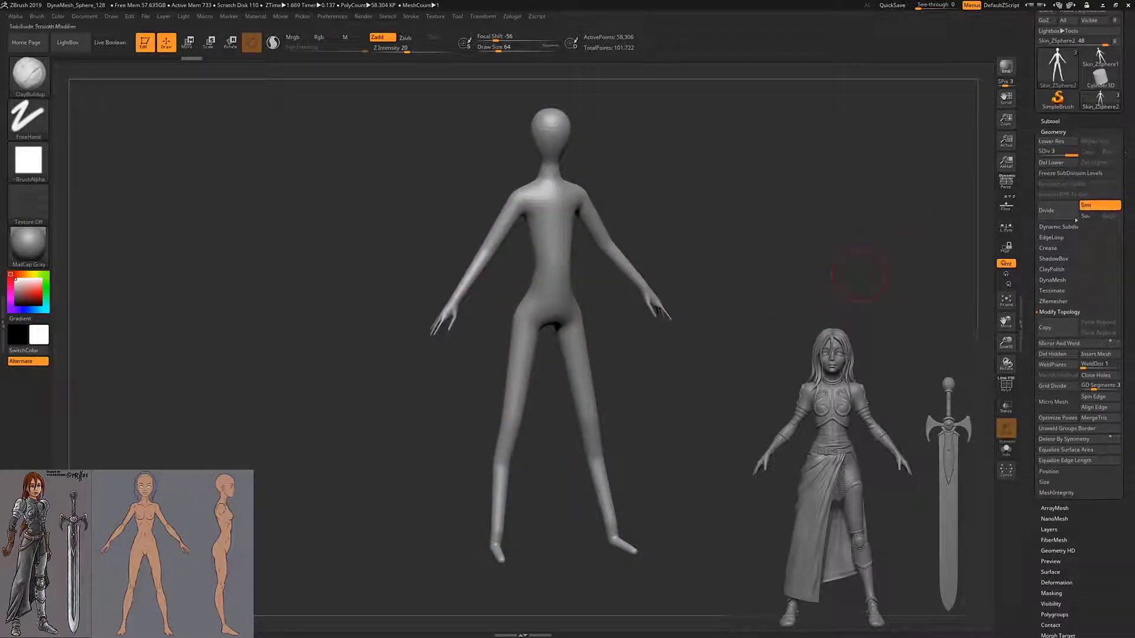
left_click(1053, 281)
left_click(1053, 240)
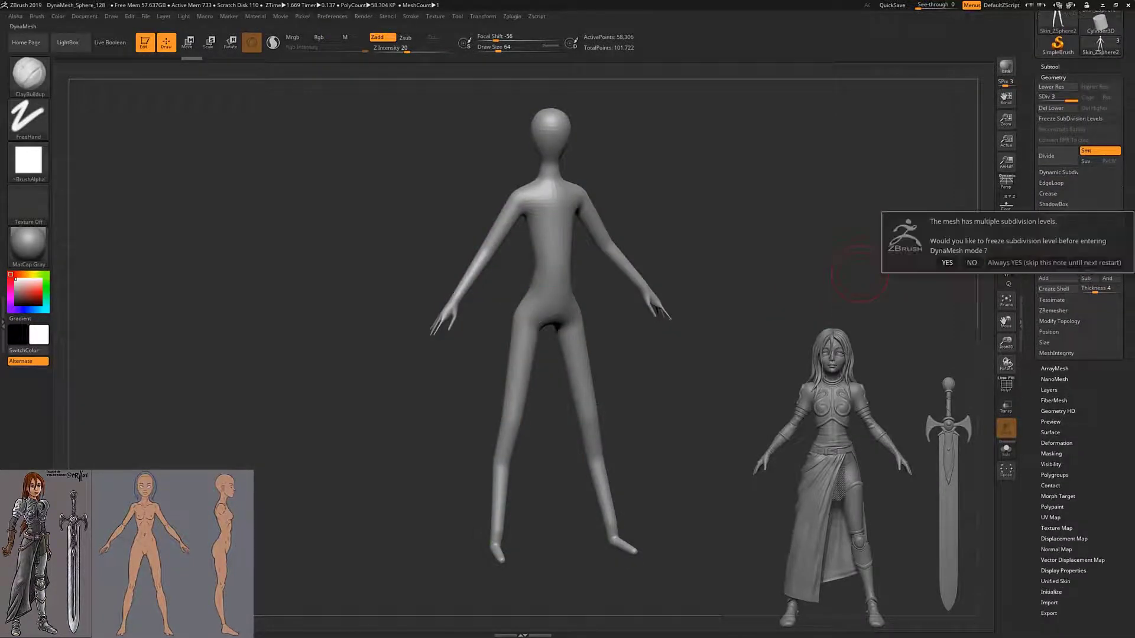
- Confirm freezing subdivisions to DynaMesh the skin at 128, then pick the Move brush
left_click(972, 262)
mouse_move(443, 319)
right_mouse_down("ctrl")
mouse_move(455, 302)
mouse_move(653, 271)
right_mouse_up("ctrl")
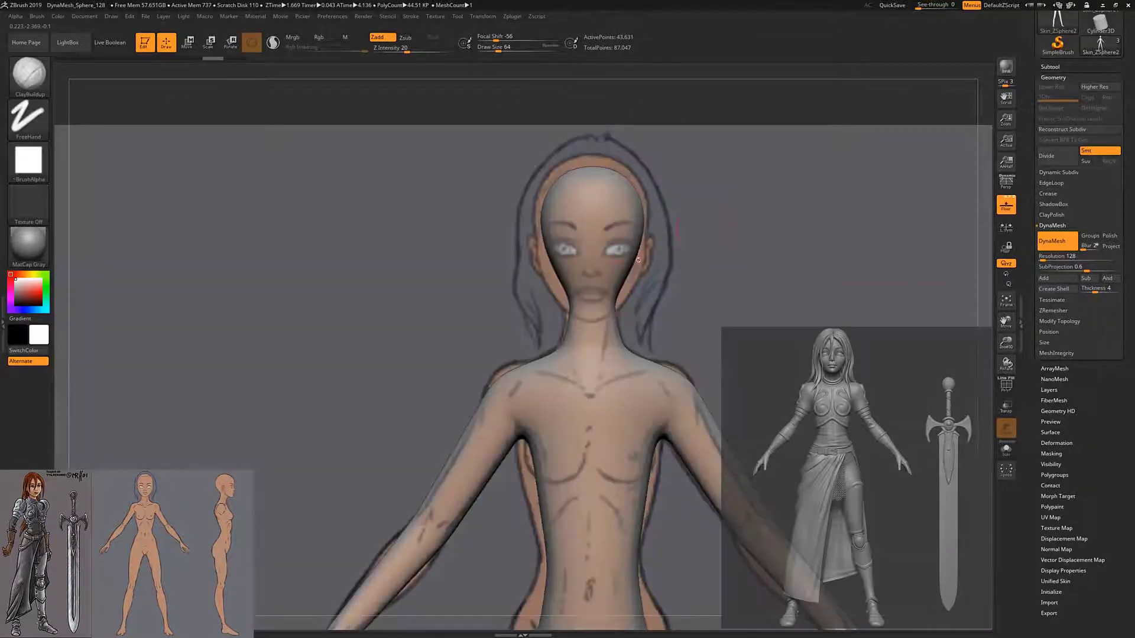
left_click(28, 80)
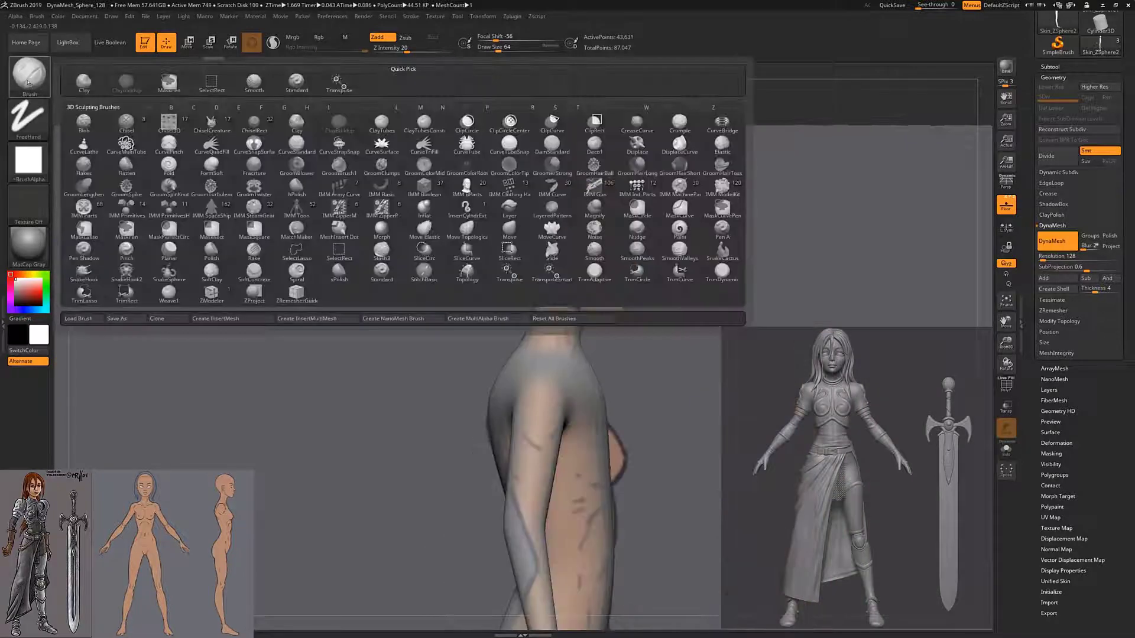
left_click(510, 230)
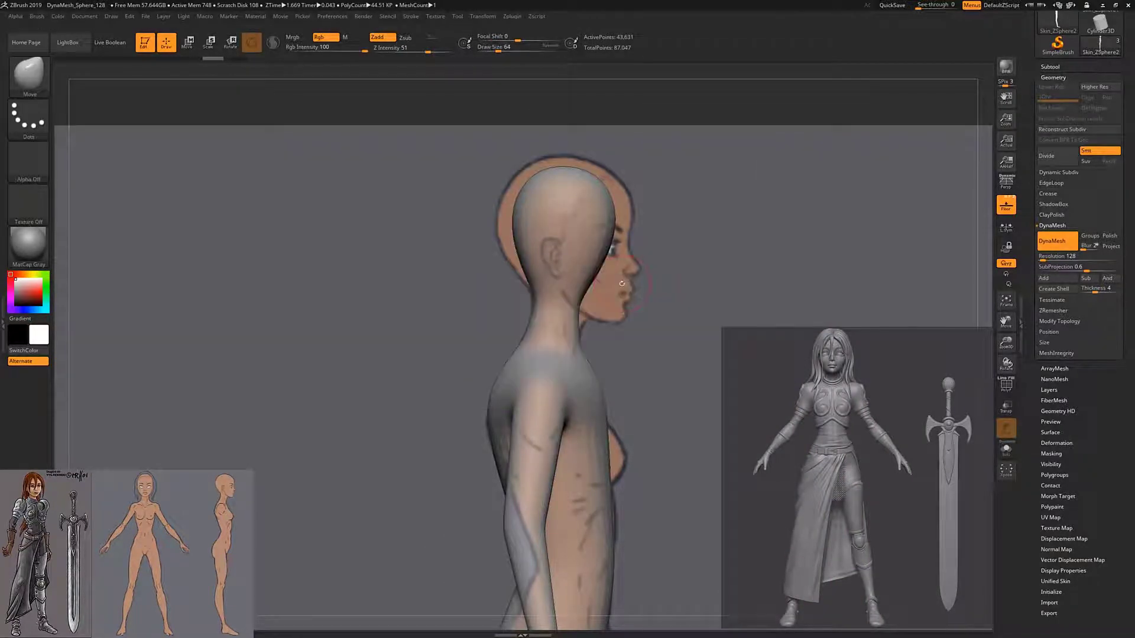
- Set the Move brush Draw Size to 149 and adjust Draw Fill Mode for the references
key("space")
left_click_drag(629, 285, 651, 285)
mouse_move(355, 355)
left_mouse_down()
mouse_move(473, 354)
mouse_move(355, 355)
left_mouse_up()
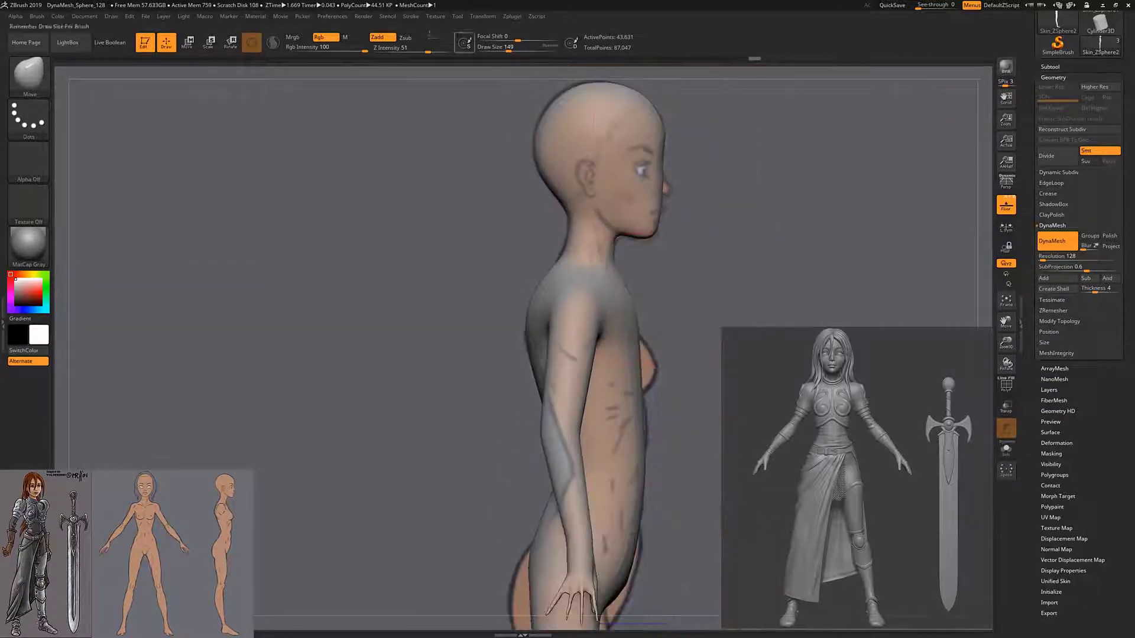
left_click(111, 16)
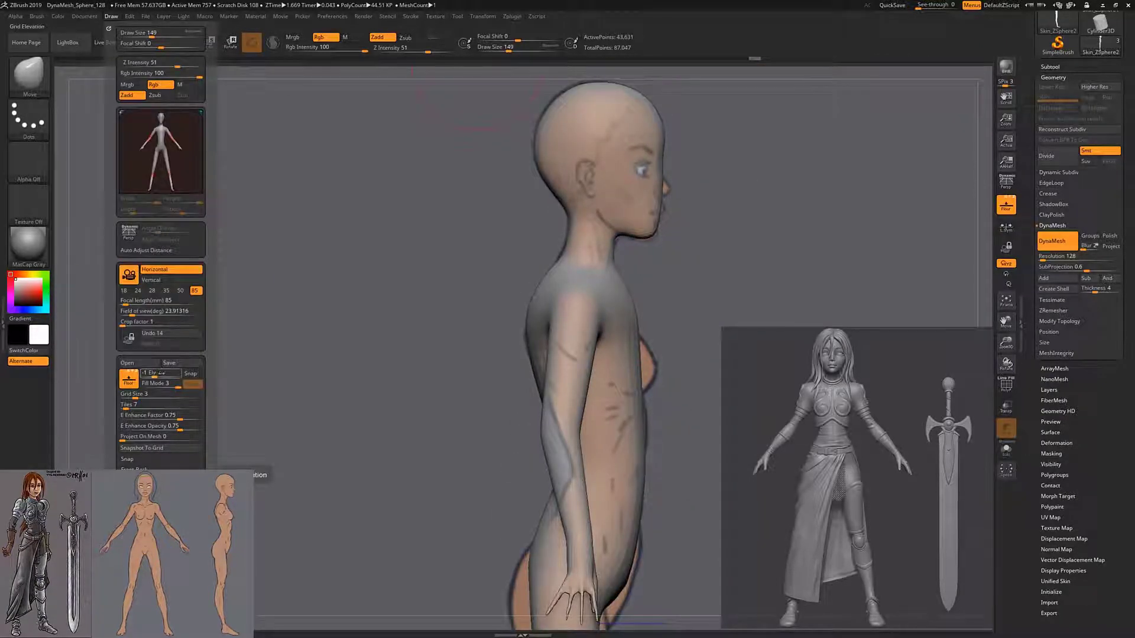
left_click(160, 383)
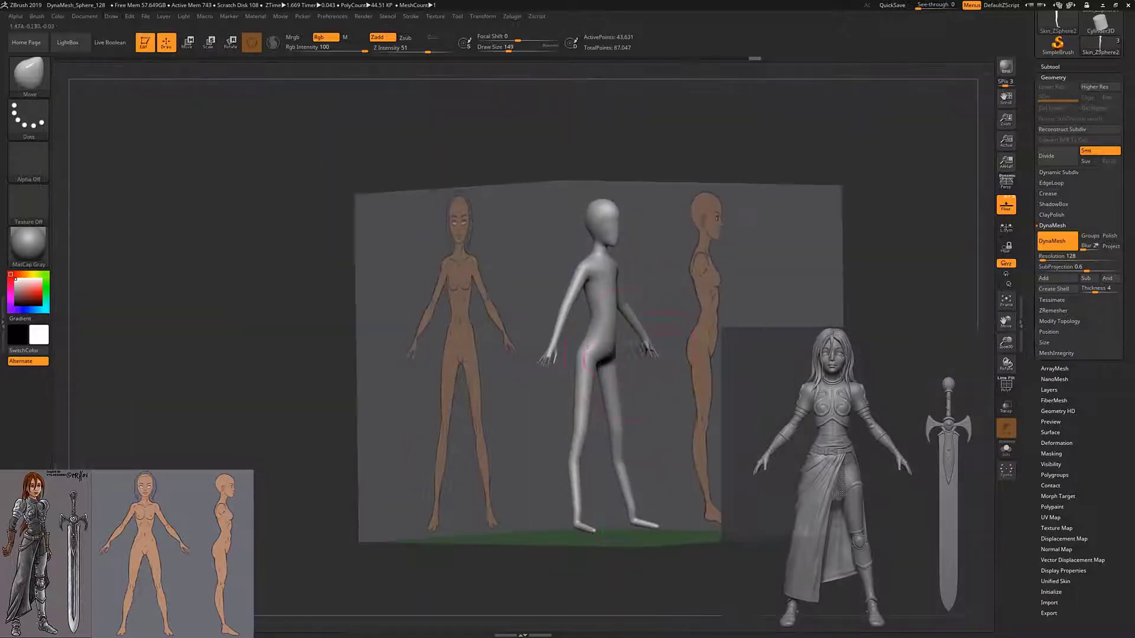
- Fade the reference images and check the shoulder, arm and chest profile
left_click(111, 16)
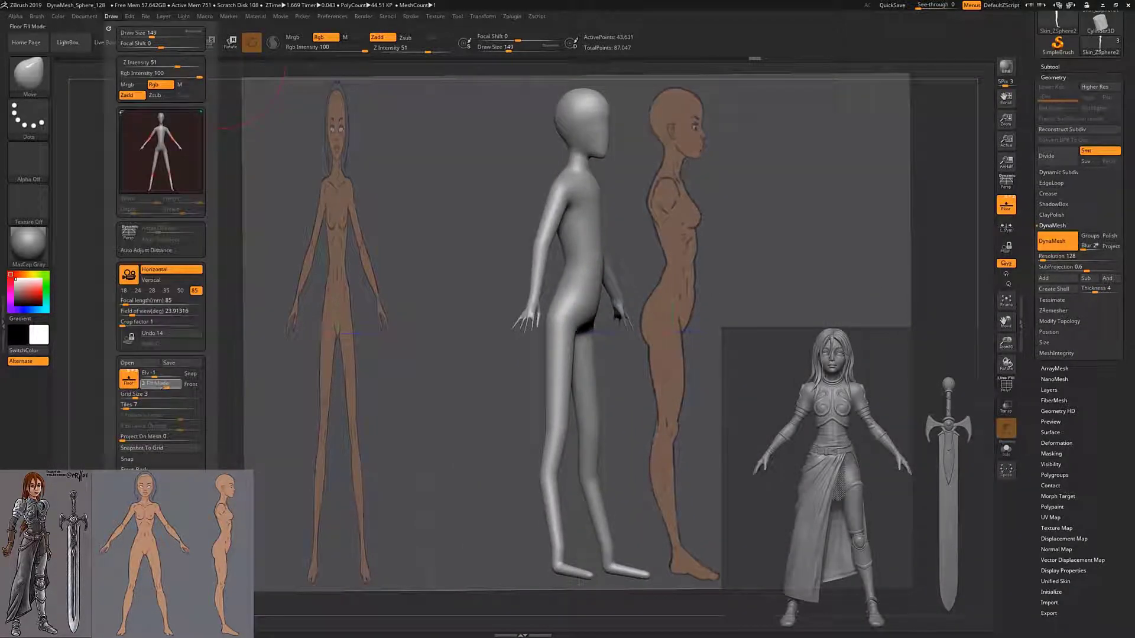
left_click(163, 384)
mouse_move(414, 355)
left_mouse_down()
mouse_move(698, 363)
mouse_move(532, 361)
left_mouse_up()
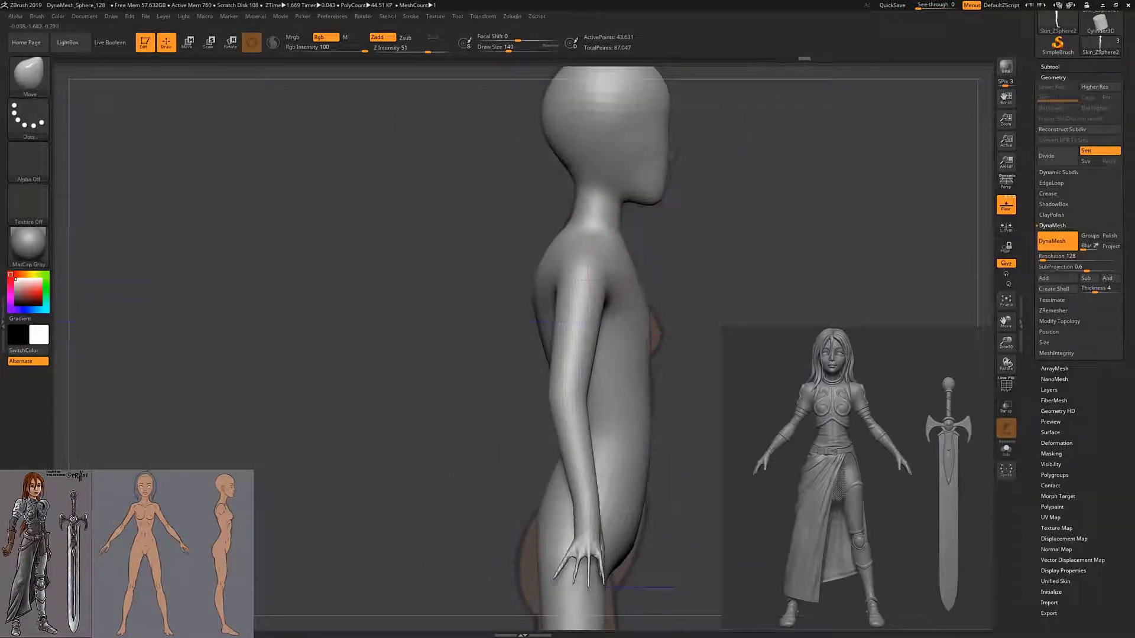
left_click_drag(609, 278, 636, 289, "alt")
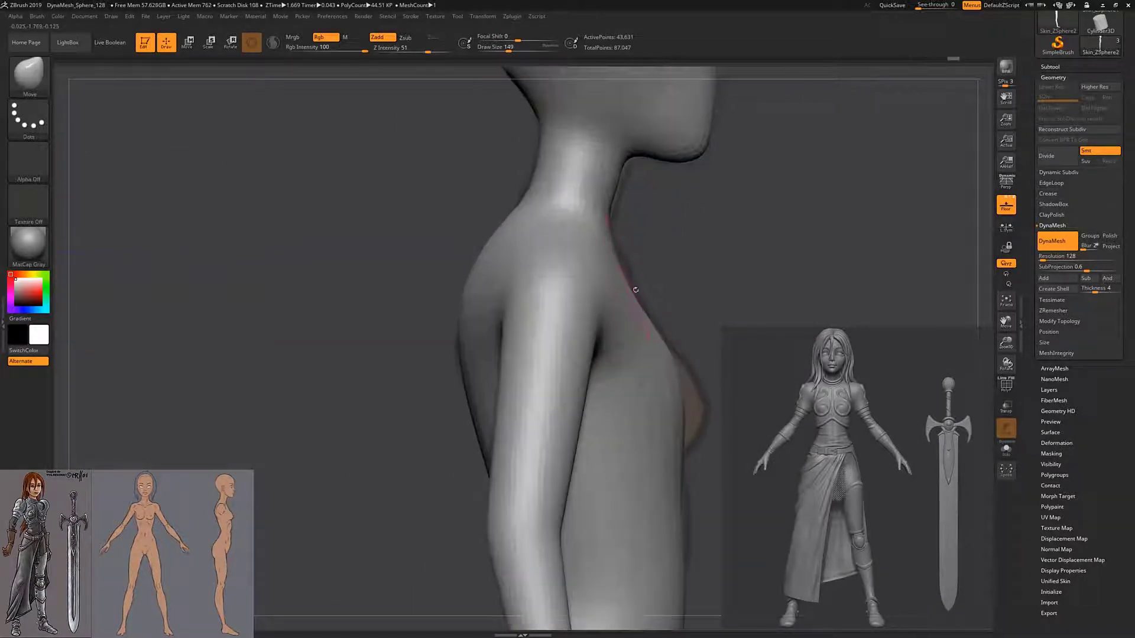
left_click_drag(615, 189, 556, 248, "alt")
mouse_move(414, 296)
left_mouse_down()
mouse_move(532, 296)
mouse_move(414, 295)
left_mouse_up()
- Reshape the torso, hip and leg side profile with the Move brush against the side reference
left_click_drag(626, 293, 649, 242, "alt")
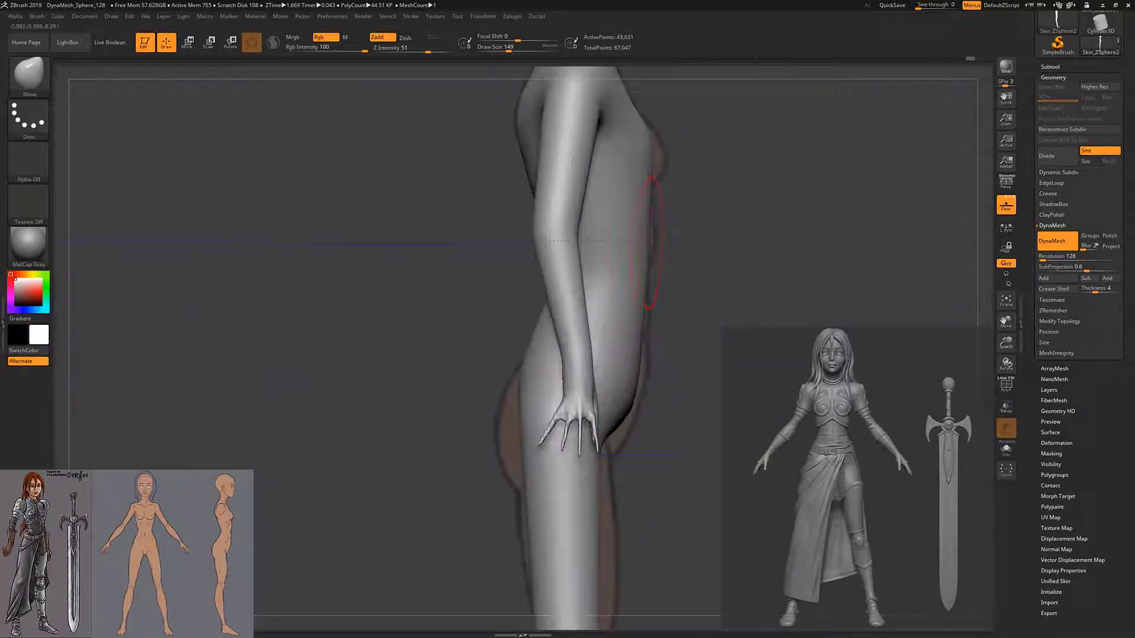
mouse_move(644, 313)
left_mouse_down()
mouse_move(532, 308)
mouse_move(627, 313)
mouse_move(606, 355)
left_mouse_up()
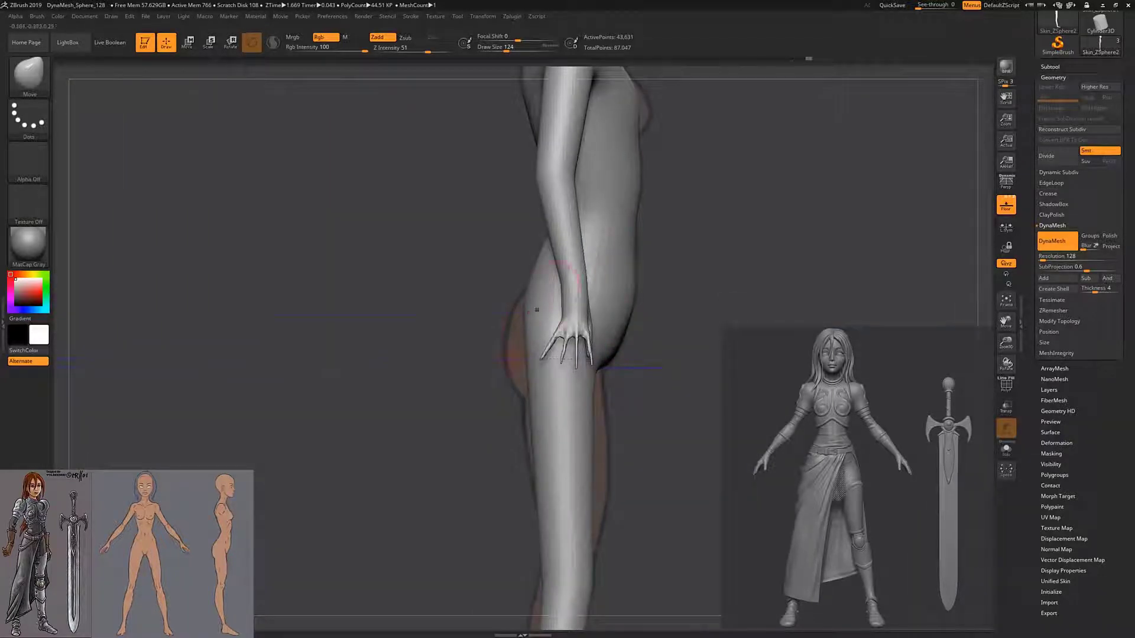
left_click_drag(536, 309, 552, 284, "alt")
mouse_move(526, 340)
left_mouse_down("alt")
mouse_move(538, 319)
mouse_move(449, 320)
mouse_move(568, 307)
mouse_move(599, 285)
mouse_move(595, 248)
mouse_move(602, 301)
left_mouse_up("alt")
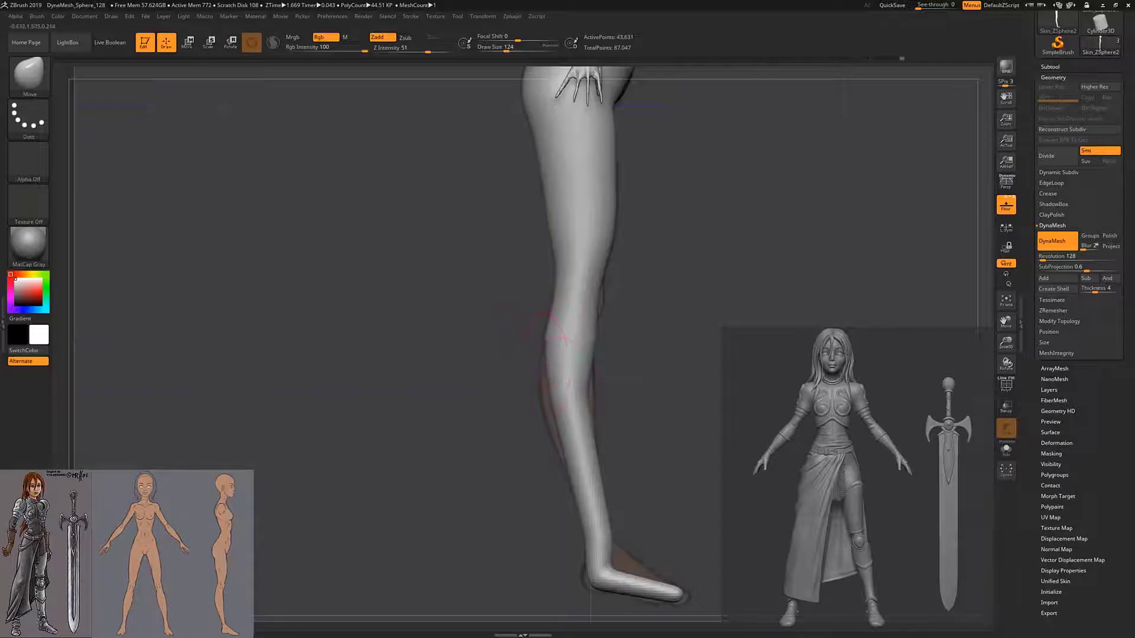
mouse_move(547, 337)
left_mouse_down()
mouse_move(652, 298)
mouse_move(651, 284)
left_mouse_up()
left_click_drag(650, 194, 651, 254, "alt")
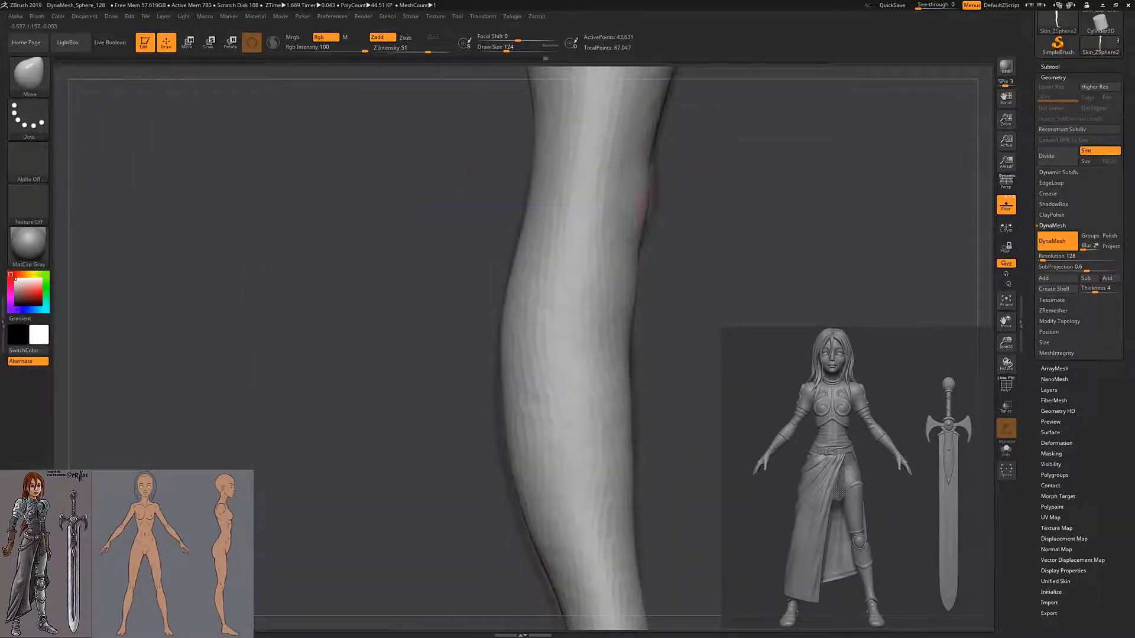
left_click_drag(645, 178, 600, 236, "alt")
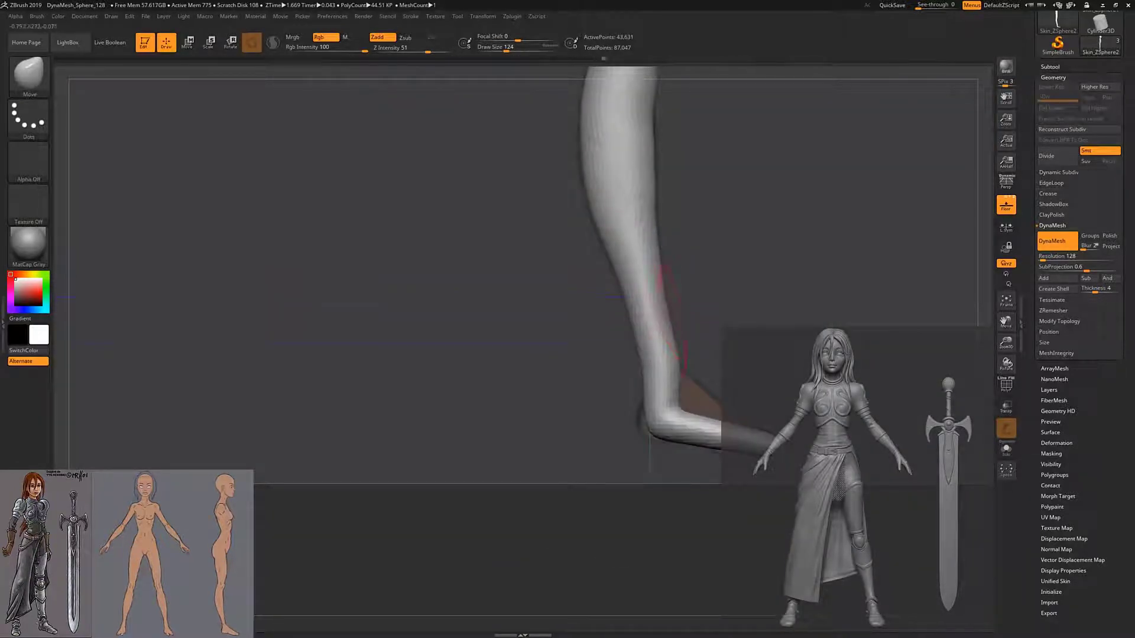
- Shape the foot and curve the jawline and chin into the neck with the Move brush
mouse_move(656, 254)
left_mouse_down()
mouse_move(625, 306)
mouse_move(680, 288)
left_mouse_up()
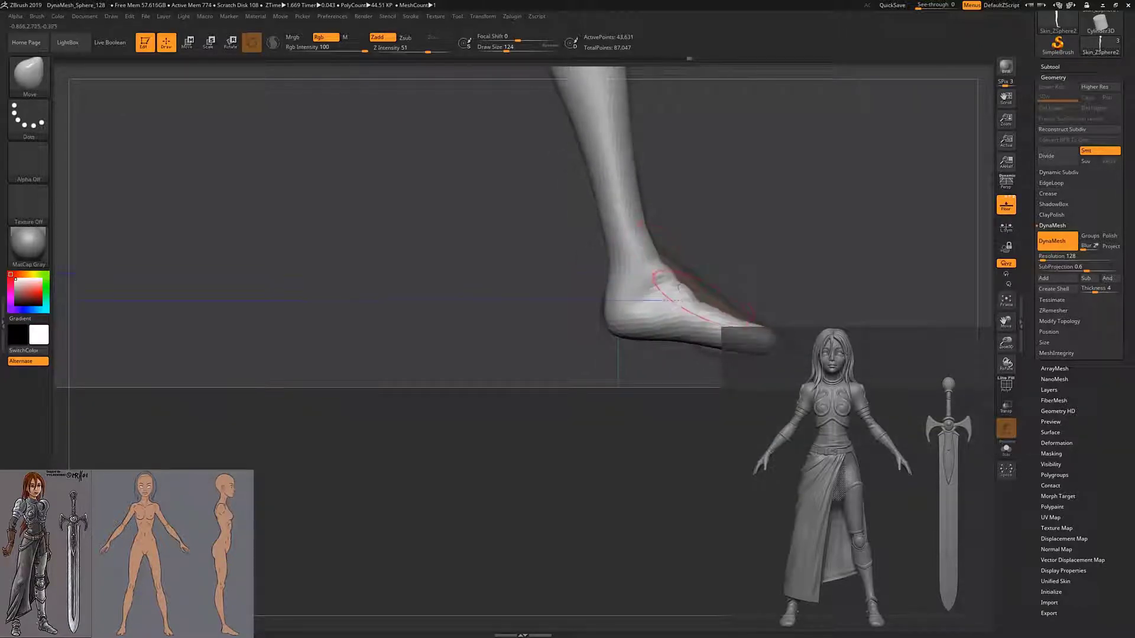
mouse_move(715, 332)
left_mouse_down()
mouse_move(709, 302)
mouse_move(612, 243)
left_mouse_up()
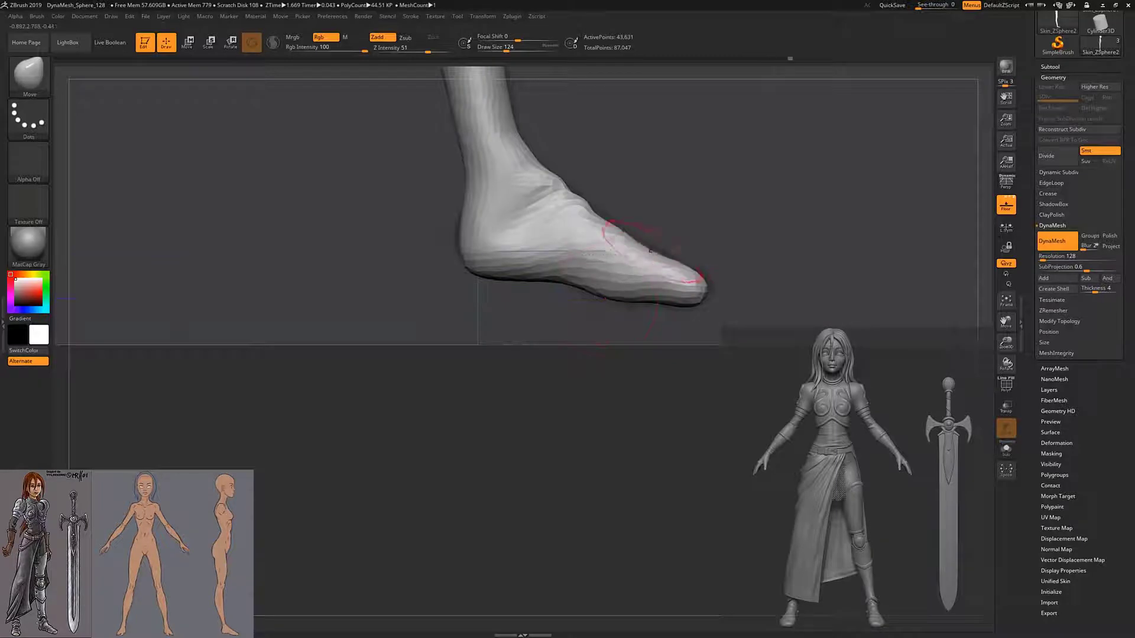
mouse_move(618, 296)
left_mouse_down()
mouse_move(592, 272)
mouse_move(588, 296)
left_mouse_up()
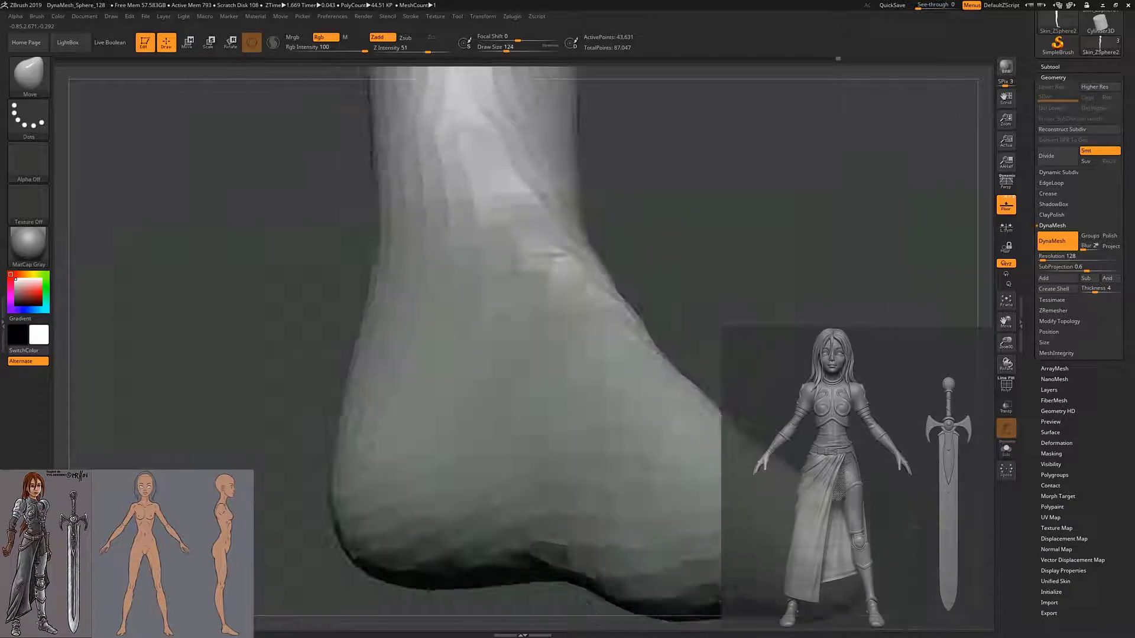
left_click_drag(553, 293, 617, 237)
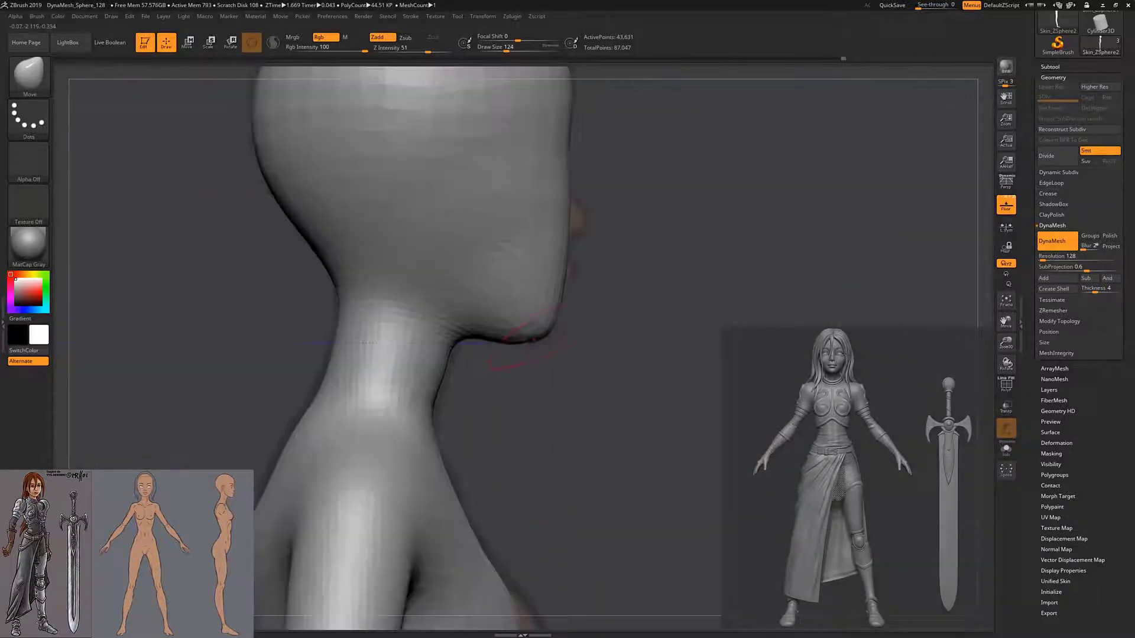
scroll(461, 331, "up", 2)
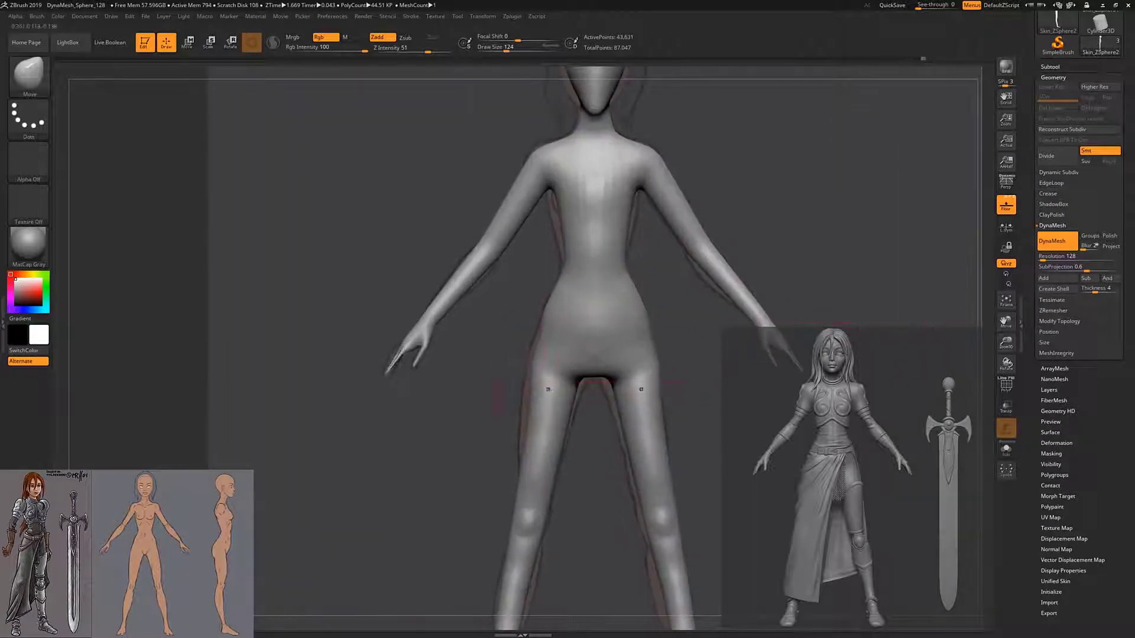
- Sculpt the hips and thighs with the Move brush, checking head, shoulders and full figure
mouse_move(548, 389)
right_mouse_down("ctrl")
mouse_move(542, 347)
mouse_move(524, 356)
right_mouse_up("ctrl")
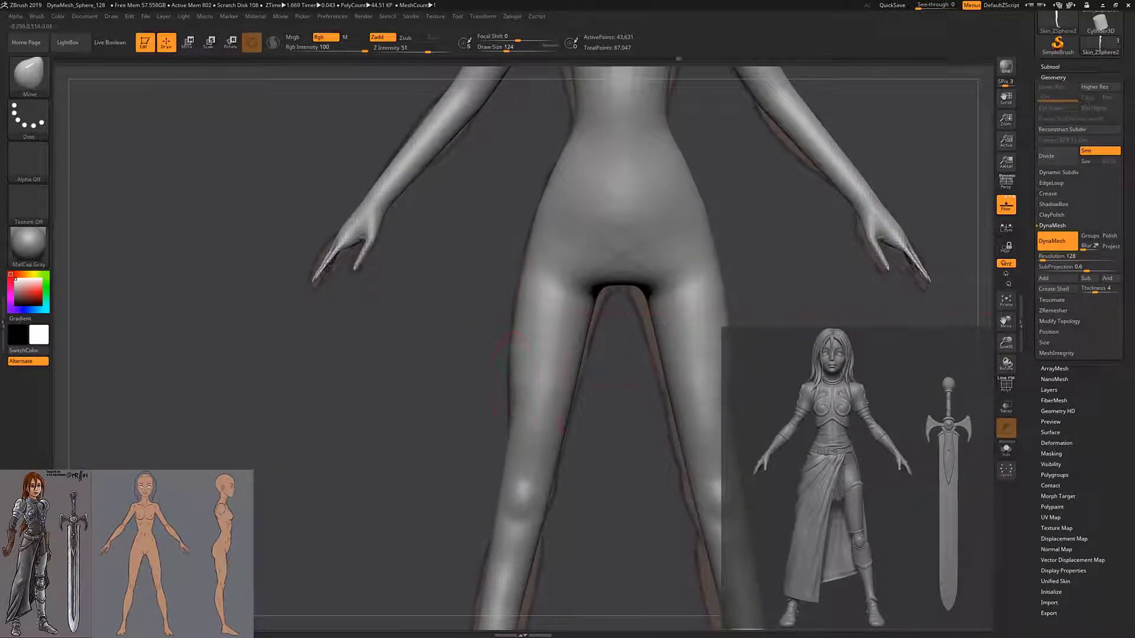
mouse_move(559, 305)
right_mouse_down()
mouse_move(633, 287)
mouse_move(614, 278)
mouse_move(643, 294)
right_mouse_up()
mouse_move(650, 346)
right_mouse_down("ctrl")
mouse_move(577, 349)
mouse_move(616, 228)
mouse_move(616, 160)
right_mouse_up("ctrl")
right_click_drag(539, 156, 644, 240, "alt")
right_click_drag(572, 178, 615, 236, "ctrl")
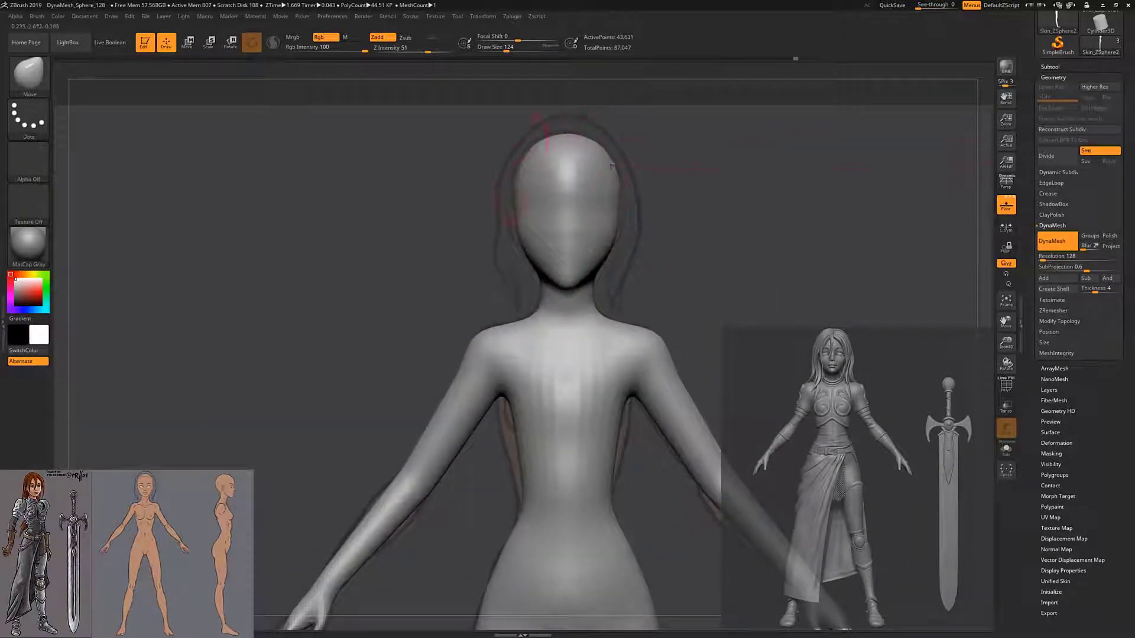
right_click_drag(646, 223, 650, 207, "ctrl")
- Set Floor Fill Mode to 0 and reshape the armpit and torso sides to the front reference
left_click(111, 16)
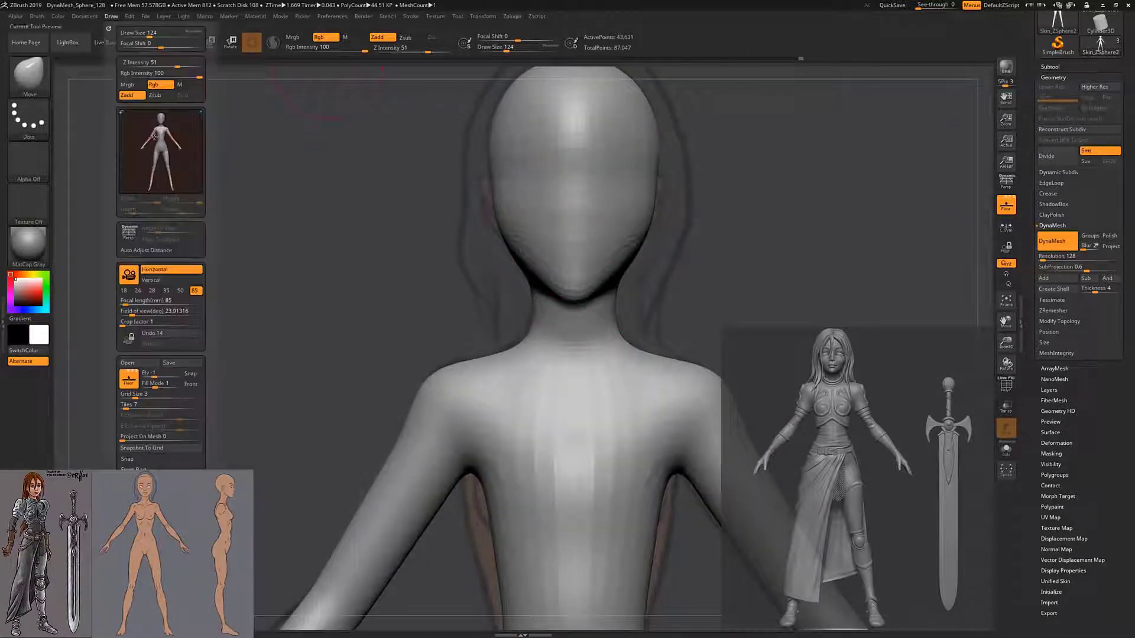
mouse_move(153, 384)
left_mouse_down()
mouse_move(142, 385)
mouse_move(159, 388)
left_mouse_up()
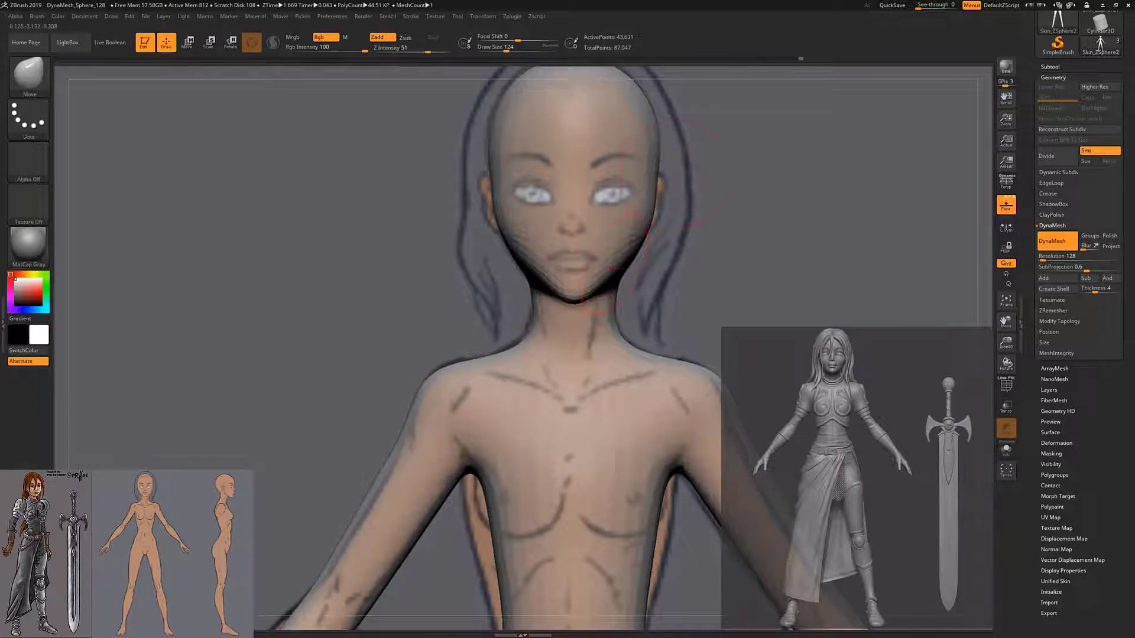
right_click_drag(610, 269, 710, 248, "ctrl")
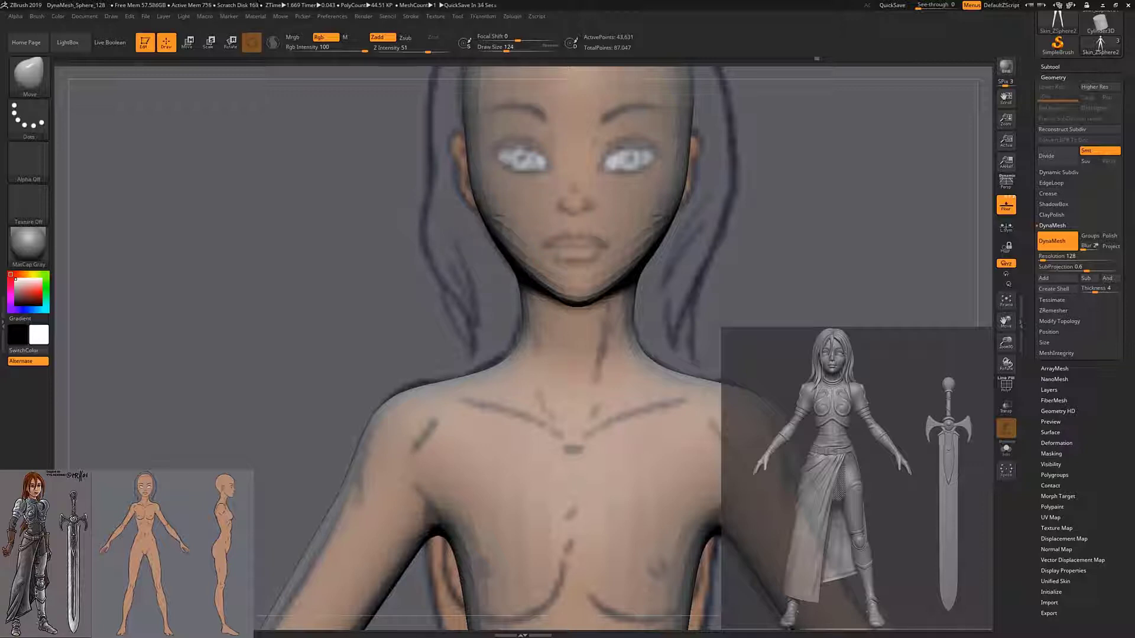
right_click_drag(673, 223, 624, 291)
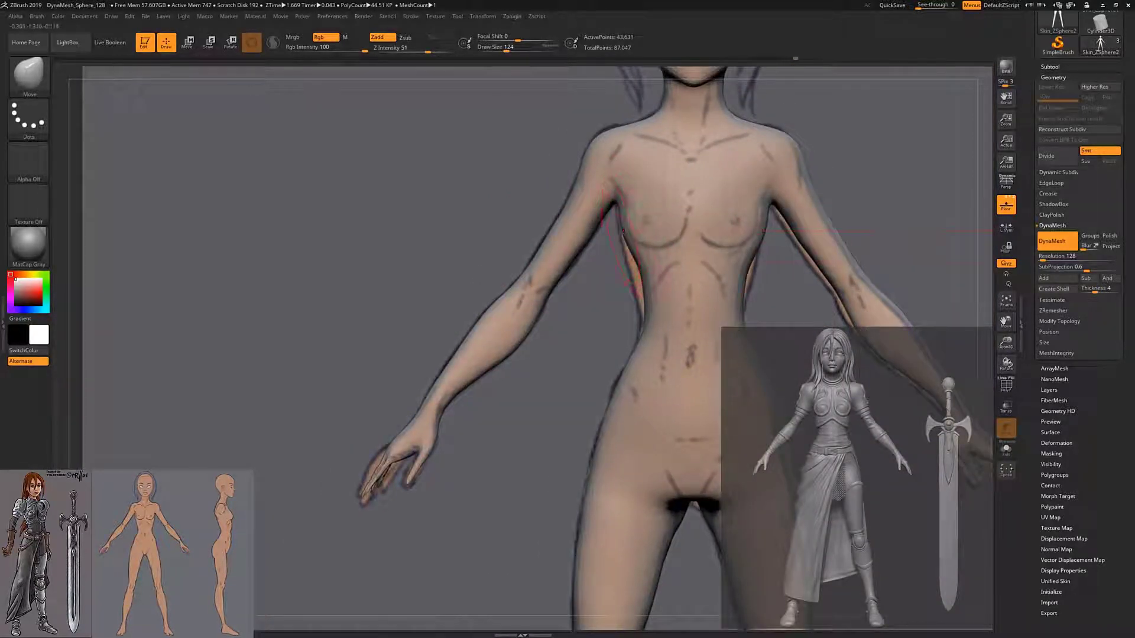
left_click_drag(622, 231, 641, 313)
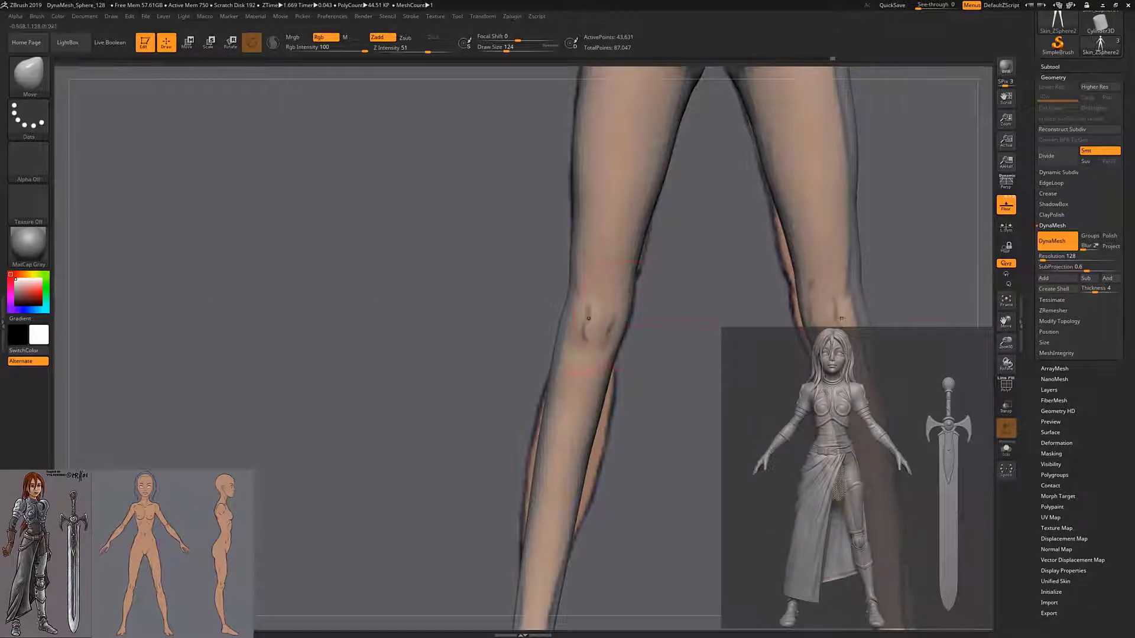
left_click_drag(570, 308, 645, 247, "alt")
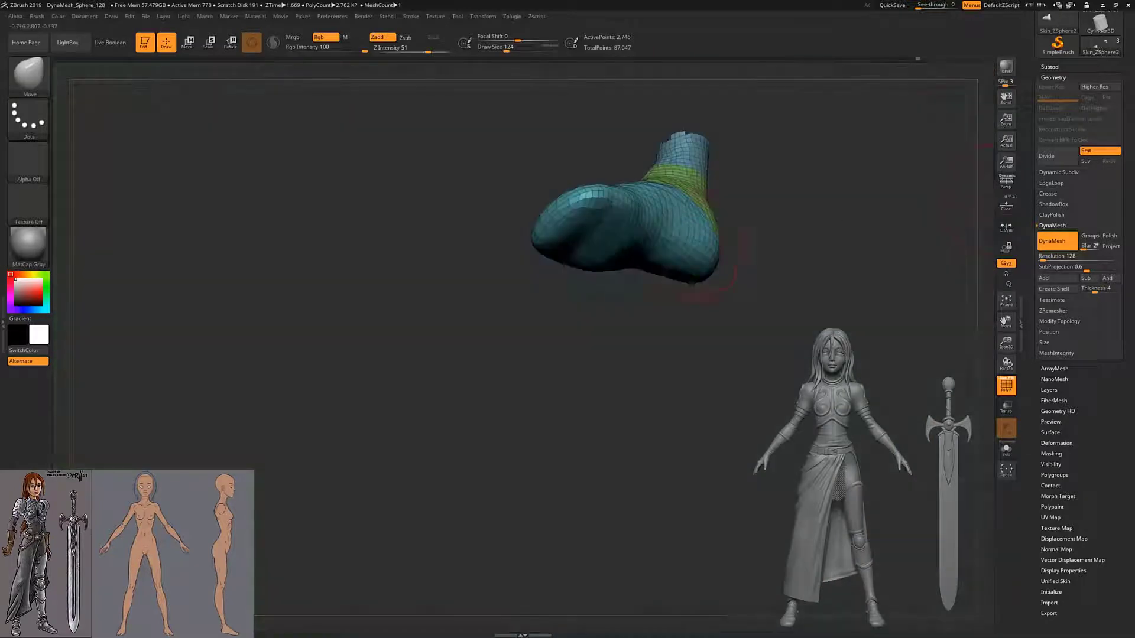
- Rotate the isolated foot to check its rounded heel and forward toe, then turn PolyF off
left_click_drag(414, 354, 378, 295)
mouse_move(763, 379)
left_mouse_down()
mouse_move(788, 321)
mouse_move(664, 248)
mouse_move(680, 260)
left_mouse_up()
mouse_move(581, 202)
left_mouse_down()
mouse_move(464, 248)
mouse_move(591, 166)
left_mouse_up()
mouse_move(556, 217)
left_mouse_down()
mouse_move(570, 284)
mouse_move(539, 248)
mouse_move(548, 232)
mouse_move(521, 224)
mouse_move(565, 275)
mouse_move(550, 261)
mouse_move(568, 248)
mouse_move(489, 224)
mouse_move(529, 272)
mouse_move(553, 381)
left_mouse_up()
mouse_move(544, 340)
left_mouse_down()
mouse_move(627, 284)
mouse_move(591, 277)
left_mouse_up()
key("shift+f")
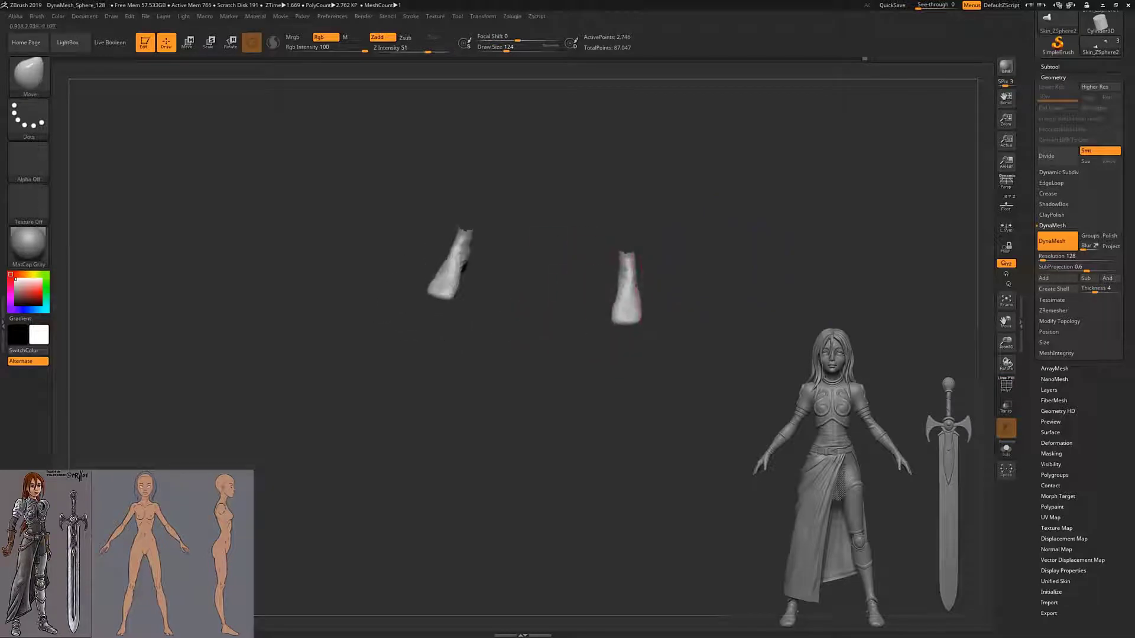
left_click(700, 268, "ctrl+shift")
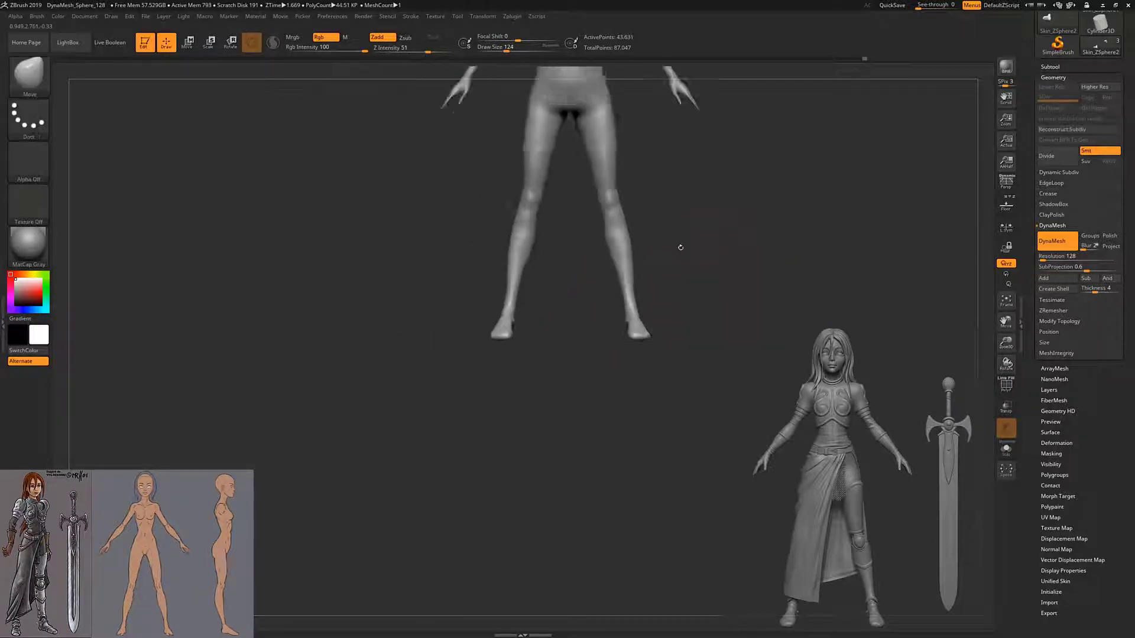
mouse_move(677, 246)
left_mouse_down()
mouse_move(672, 292)
mouse_move(714, 253)
mouse_move(697, 251)
left_mouse_up()
left_click(1006, 204)
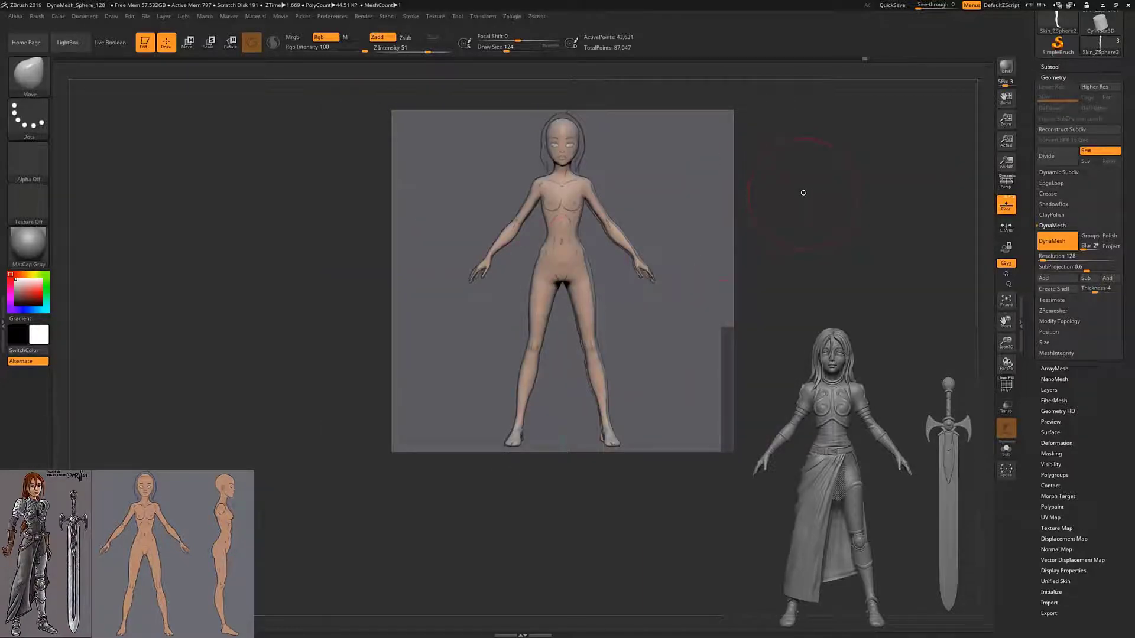
left_click_drag(803, 193, 703, 263, "alt")
key("shift+f")
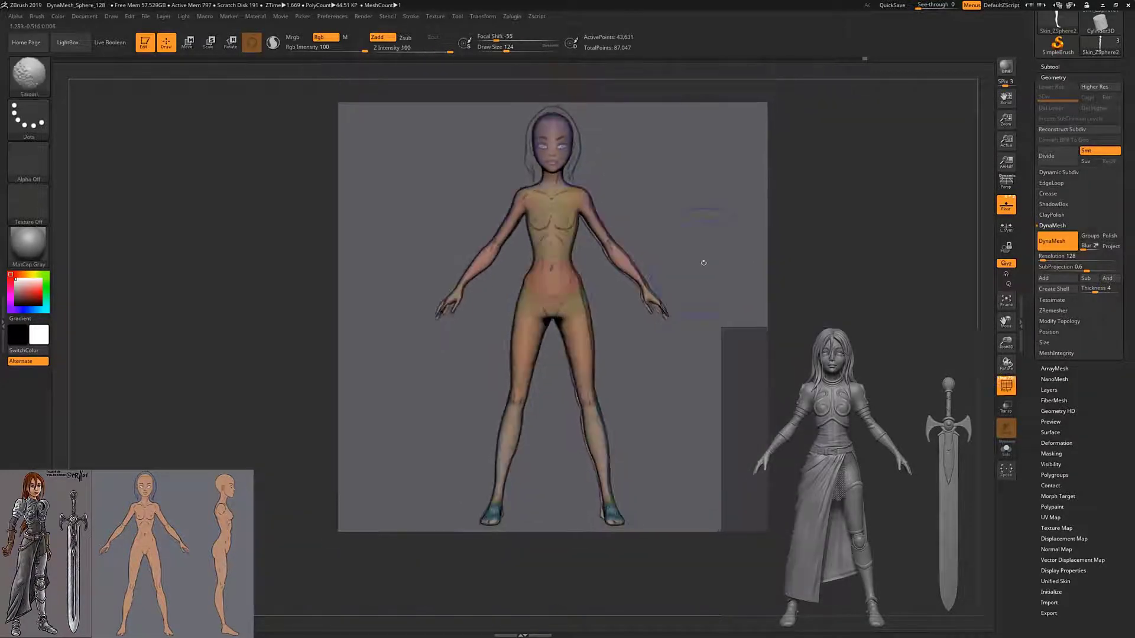
key("shift+f")
key("shift+p")
left_click_drag(707, 91, 552, 556, "ctrl+shift")
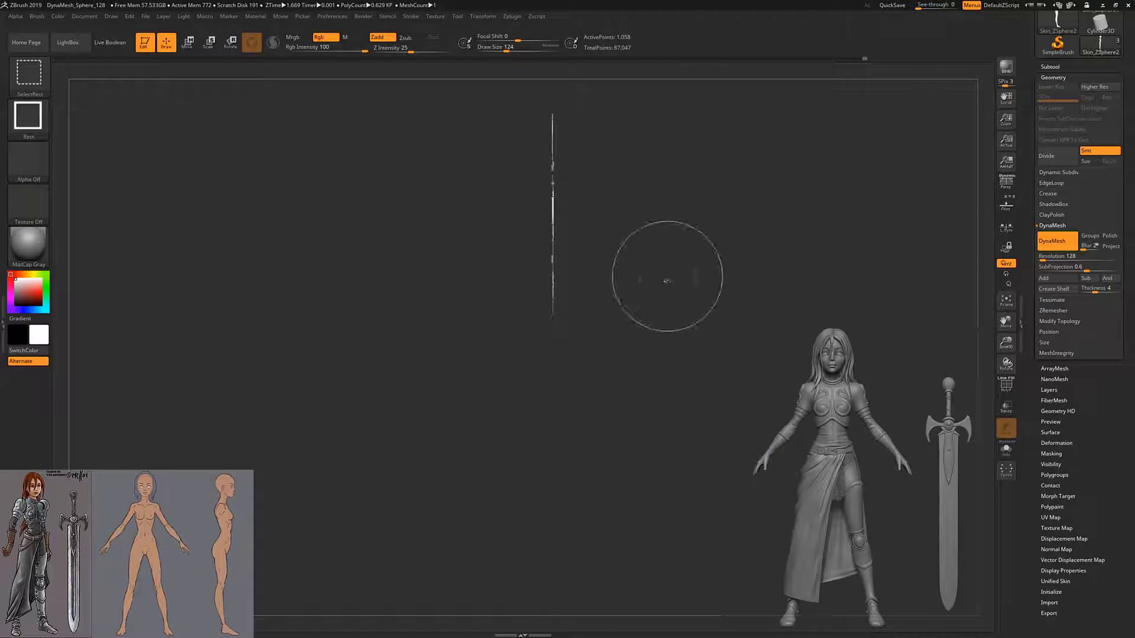
left_click(667, 281, "ctrl+shift")
left_click_drag(704, 88, 553, 561, "ctrl+shift")
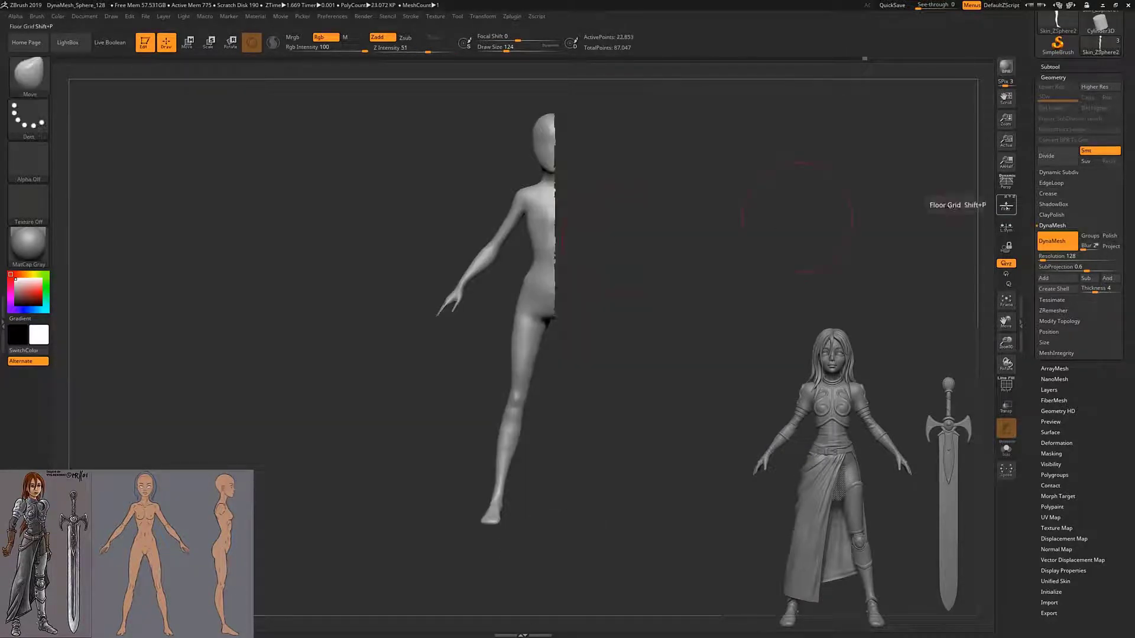
left_click(1007, 205)
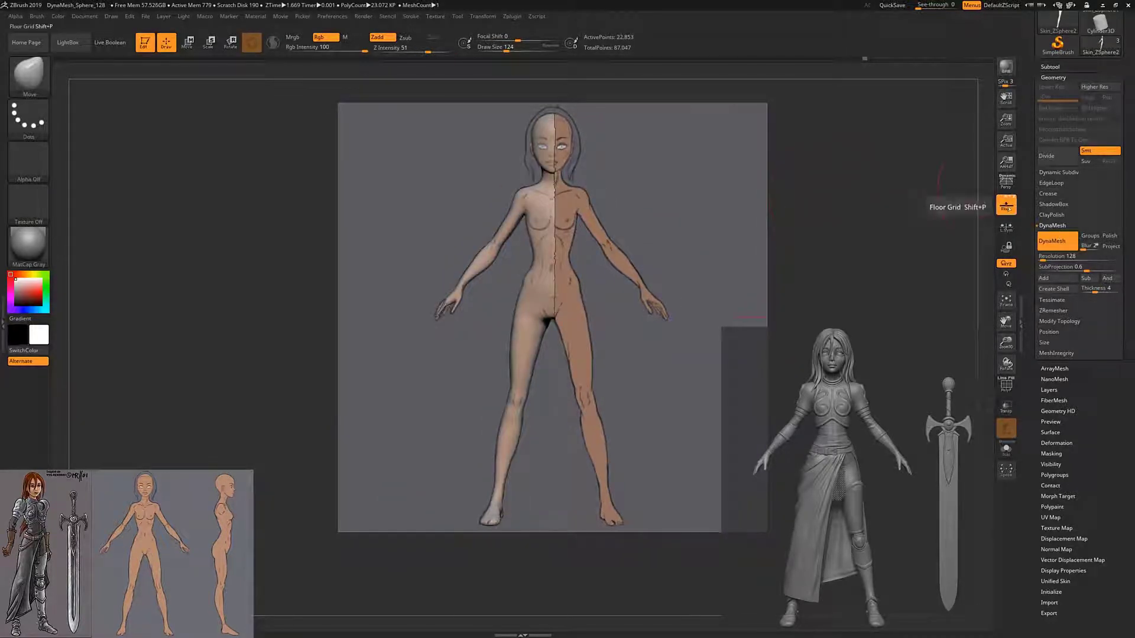
left_click(1007, 205)
left_click(765, 246, "ctrl+shift")
left_click_drag(765, 246, 598, 329, "alt")
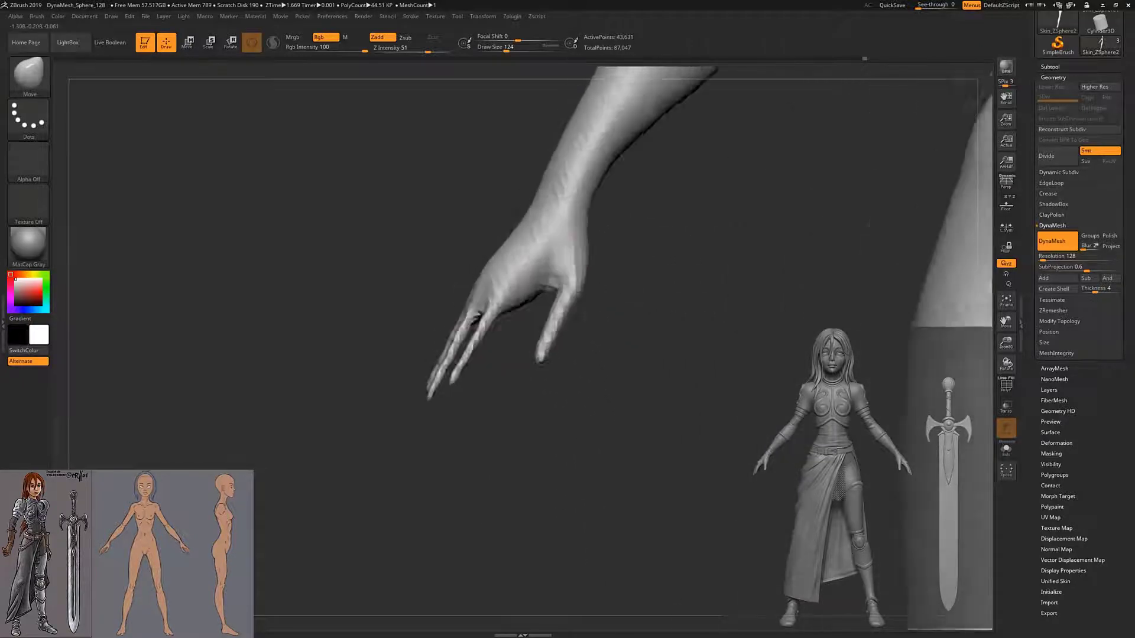
- Reduce Draw Size to 94 and switch to the Inflat brush at Z Intensity 10
key("space")
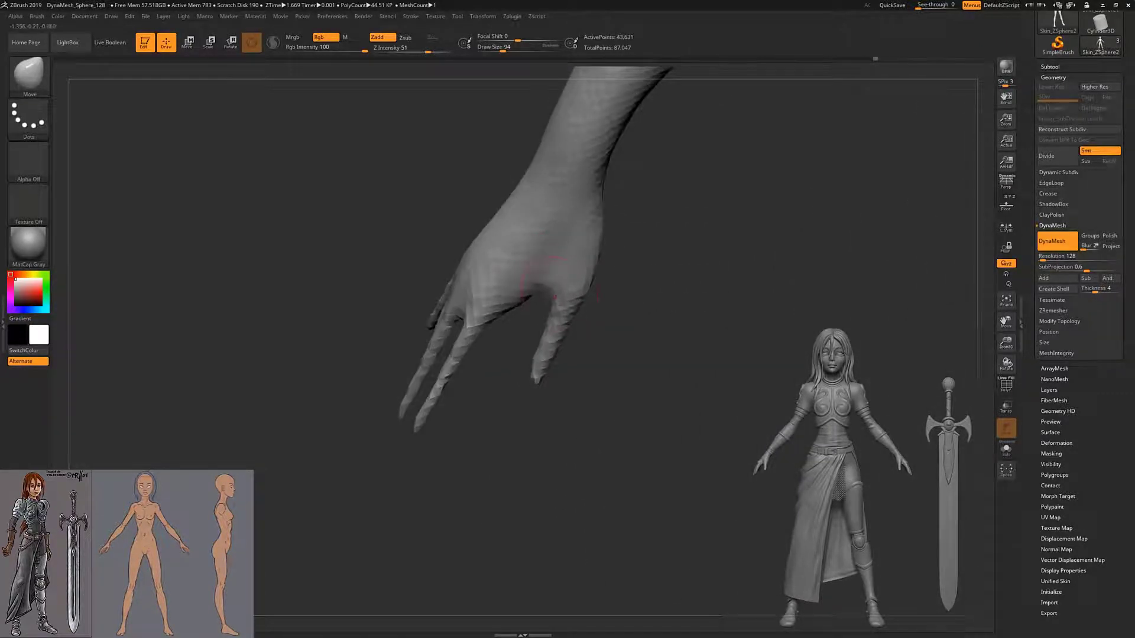
left_click_drag(559, 278, 604, 272)
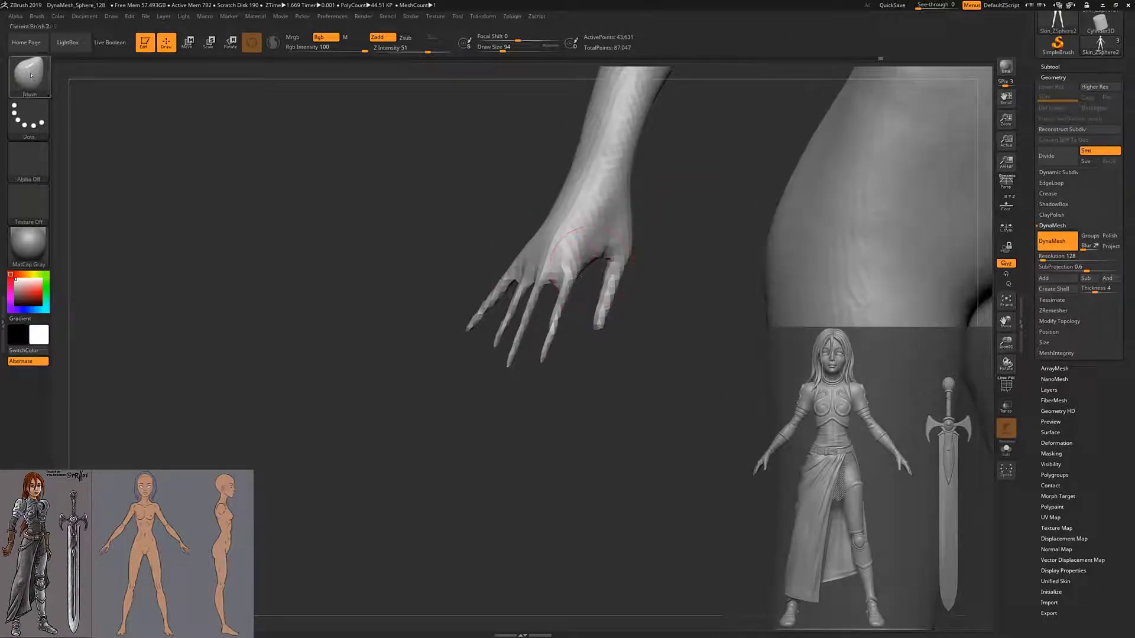
left_click(31, 75)
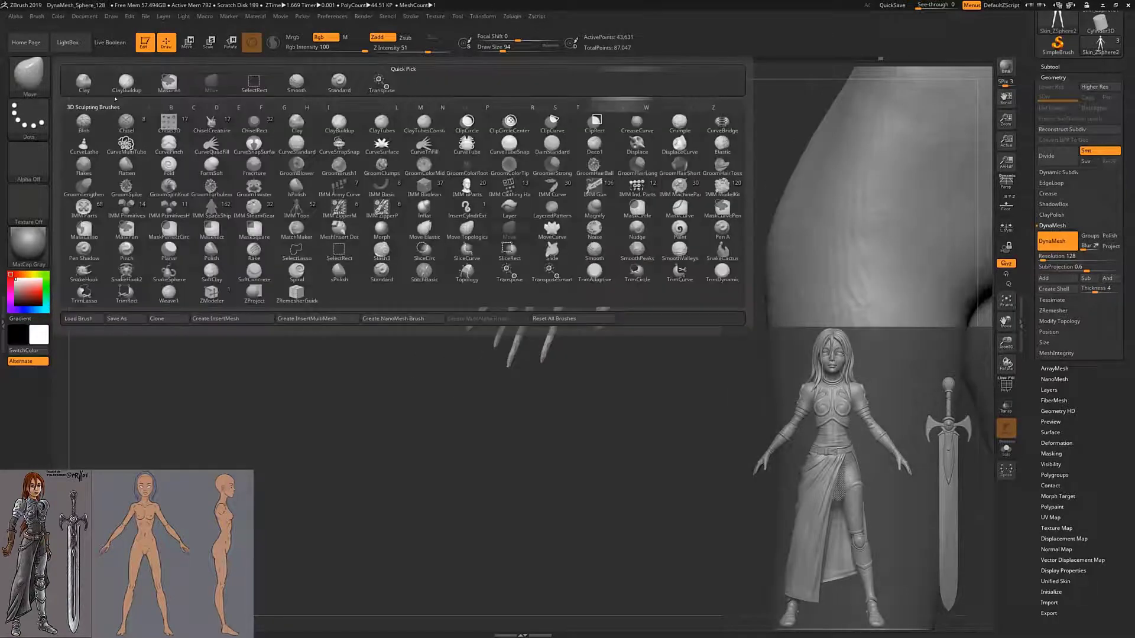
key("i")
left_click(425, 209)
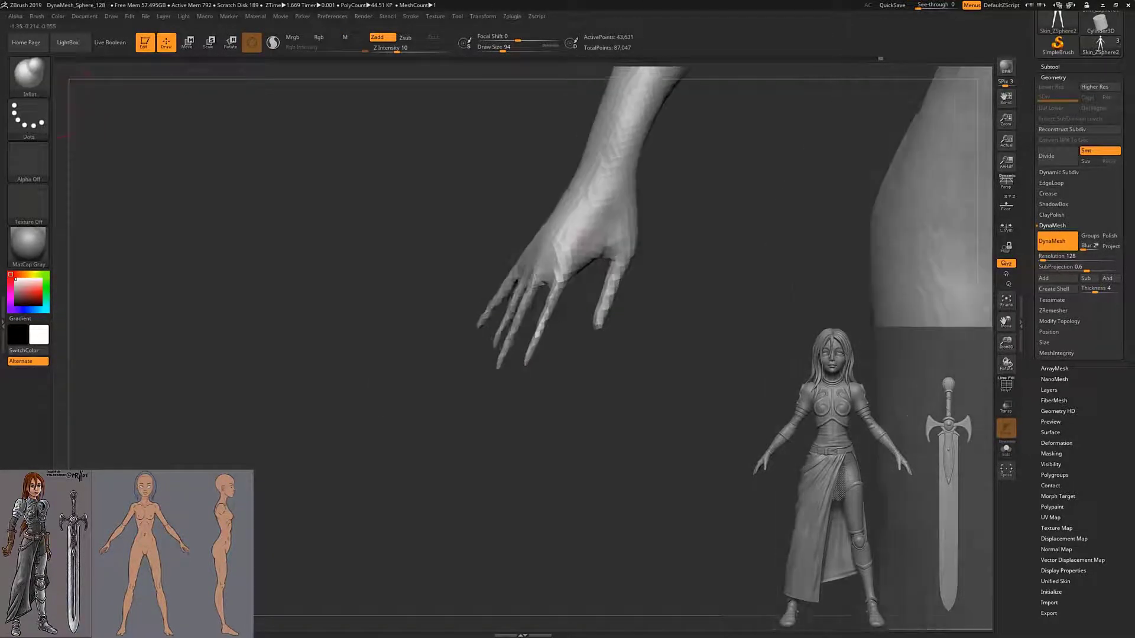
- Inflate the fingers from several hand angles, then show the front reference behind the figure
mouse_move(562, 313)
left_mouse_down()
mouse_move(532, 282)
mouse_move(467, 375)
left_mouse_up()
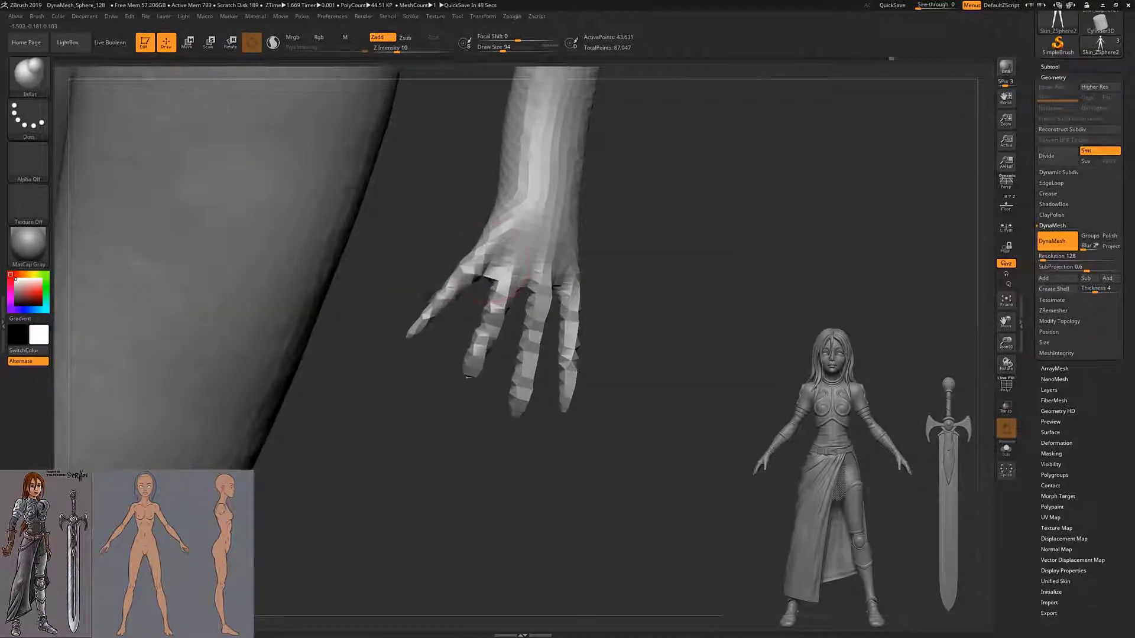
left_click_drag(467, 376, 520, 319)
left_click_drag(633, 254, 571, 331)
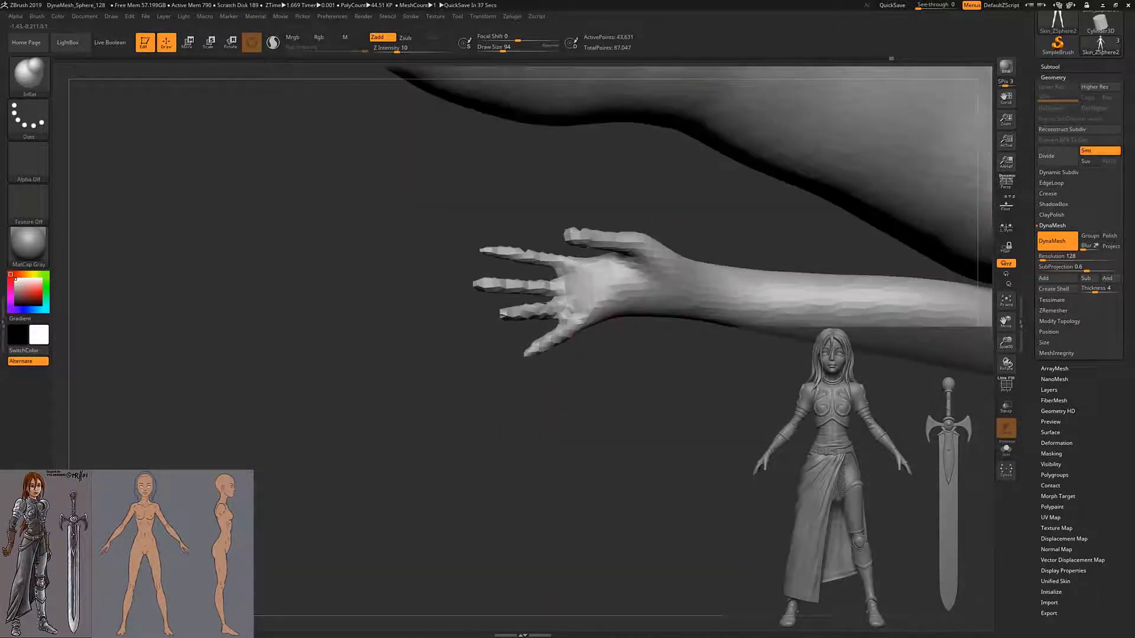
left_click_drag(626, 281, 645, 215)
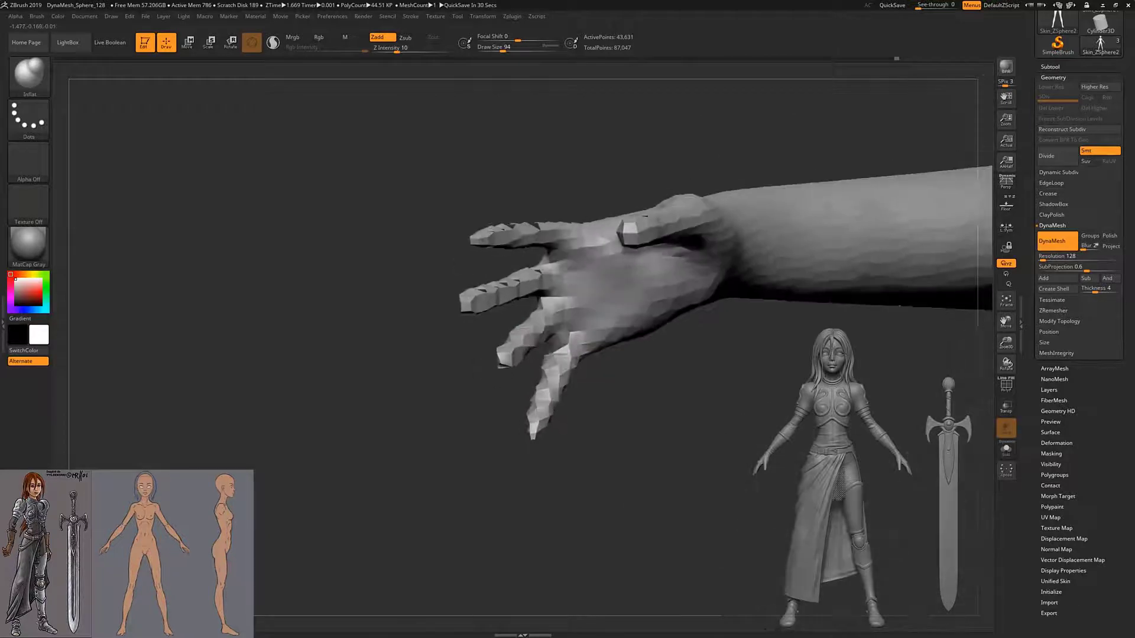
mouse_move(575, 331)
left_mouse_down()
mouse_move(632, 272)
mouse_move(664, 157)
mouse_move(684, 182)
mouse_move(689, 275)
mouse_move(802, 186)
left_mouse_up()
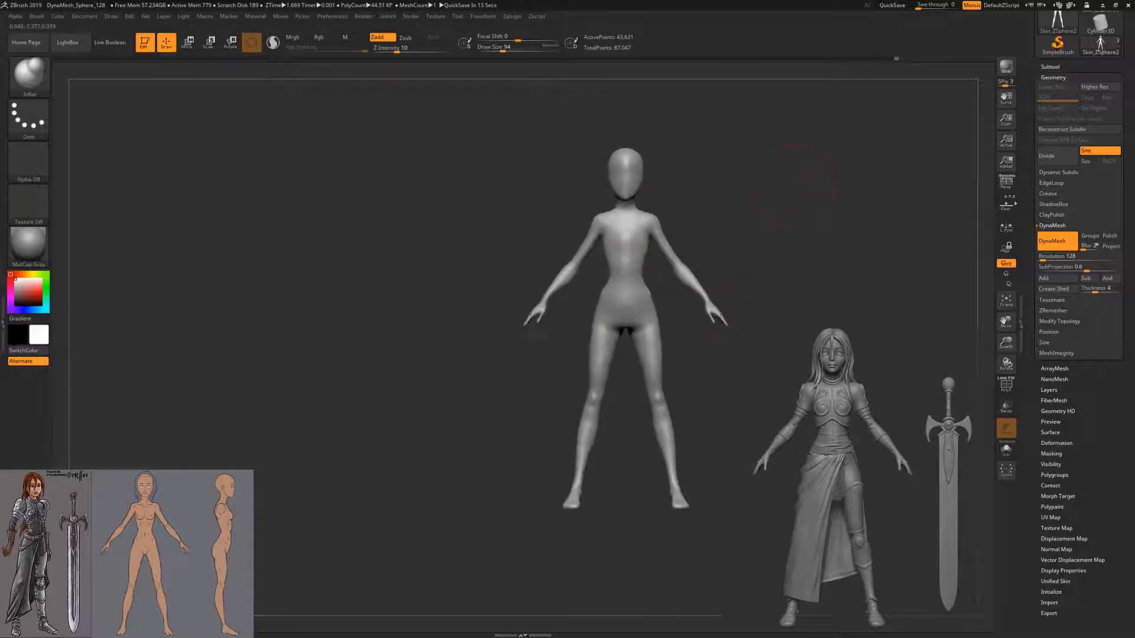
left_click(1006, 205)
- Zoom in on the arm and switch to the Move brush at draw size 163
left_click_drag(680, 355, 544, 287)
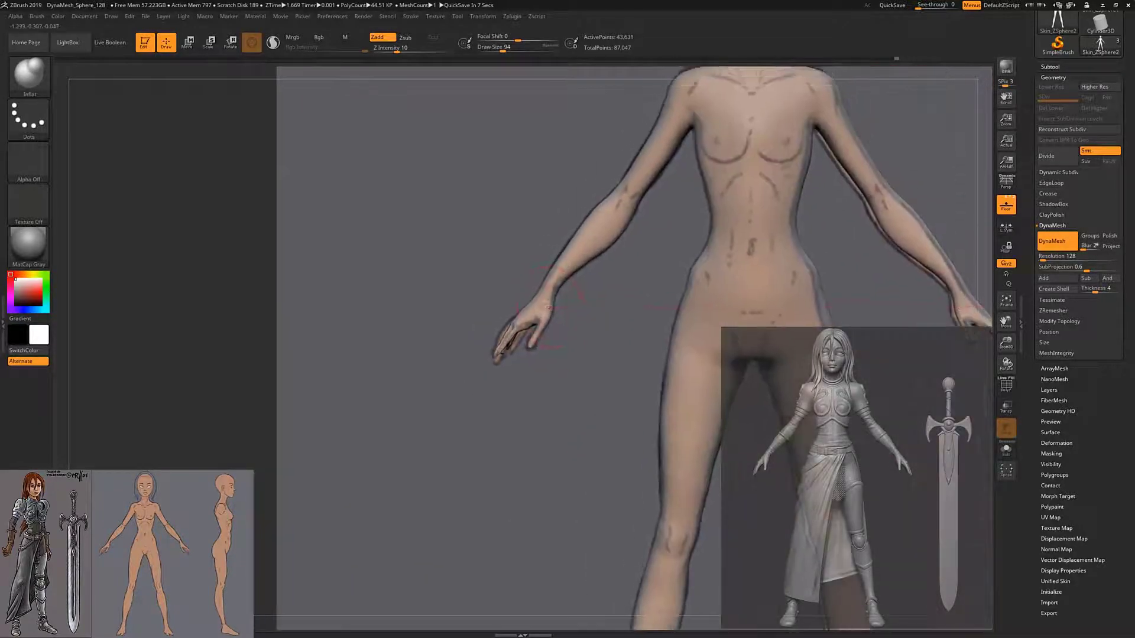
key("b")
key("m")
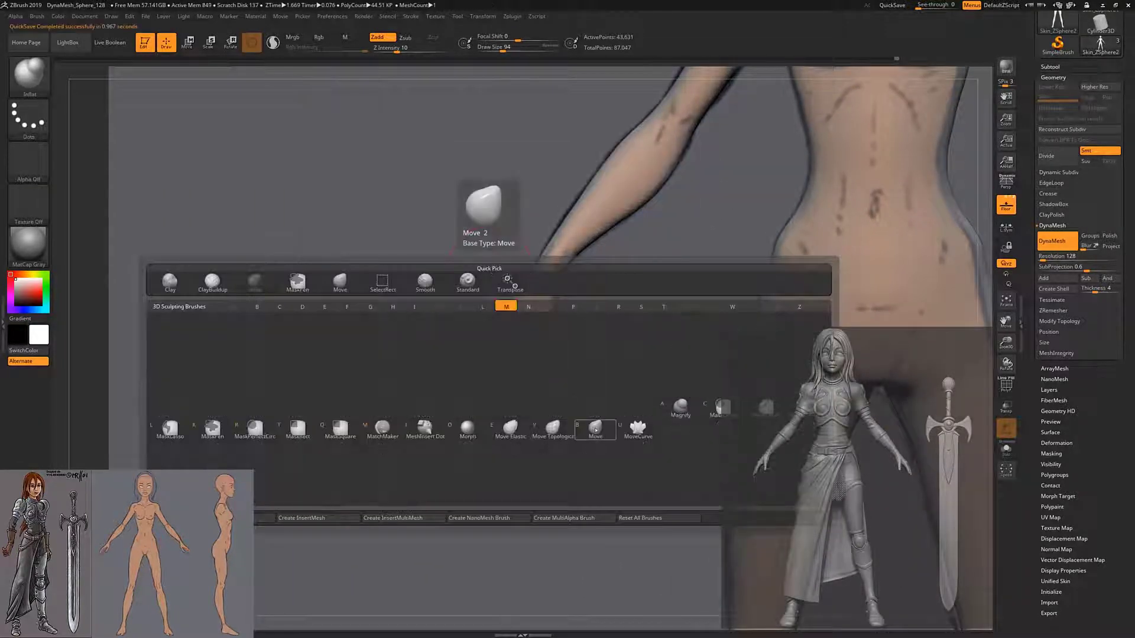
left_click(469, 279)
key("space")
- Reshape the arm and hand to match the front drawing, Ctrl-masking as needed
left_click_drag(585, 412, 628, 377)
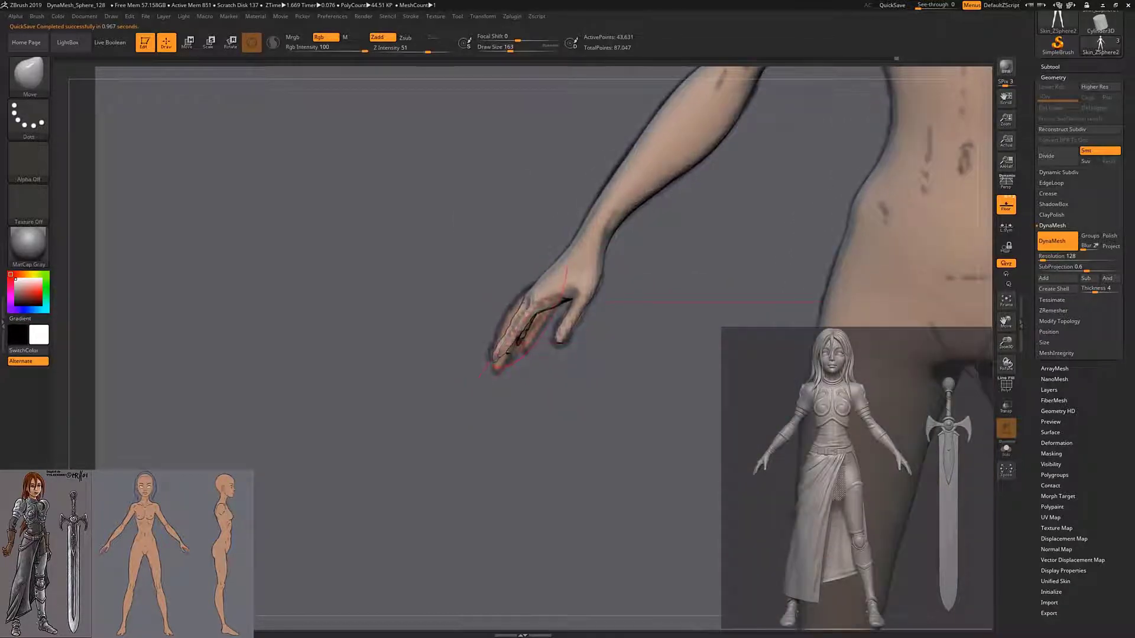
left_click_drag(556, 272, 615, 264)
key("ctrl")
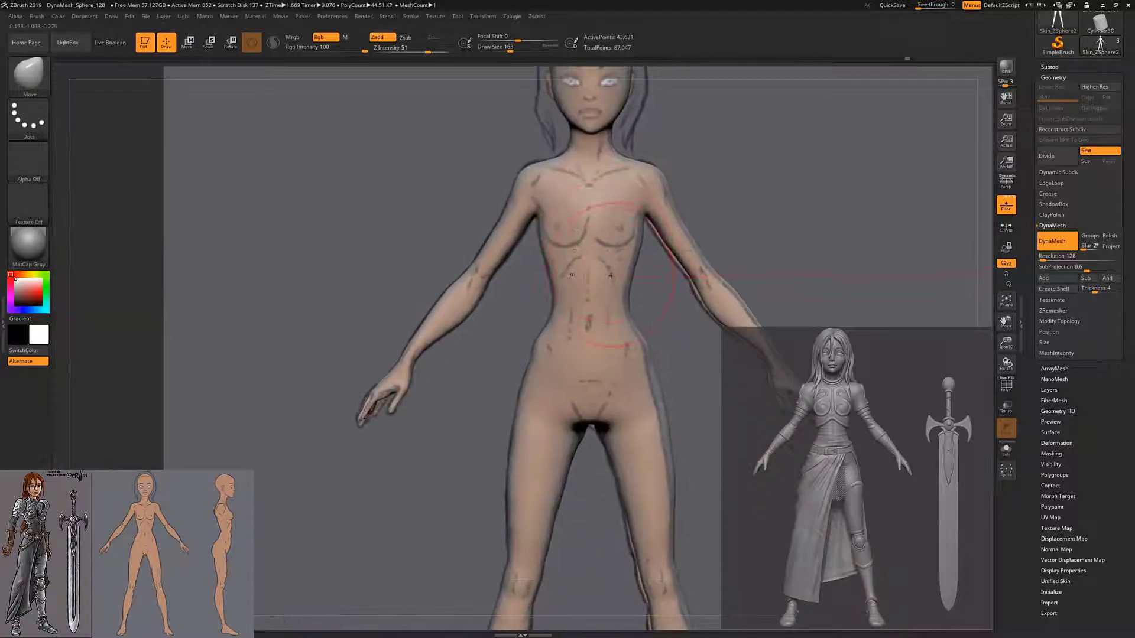
- Reduce the brush draw size to 74
key("b")
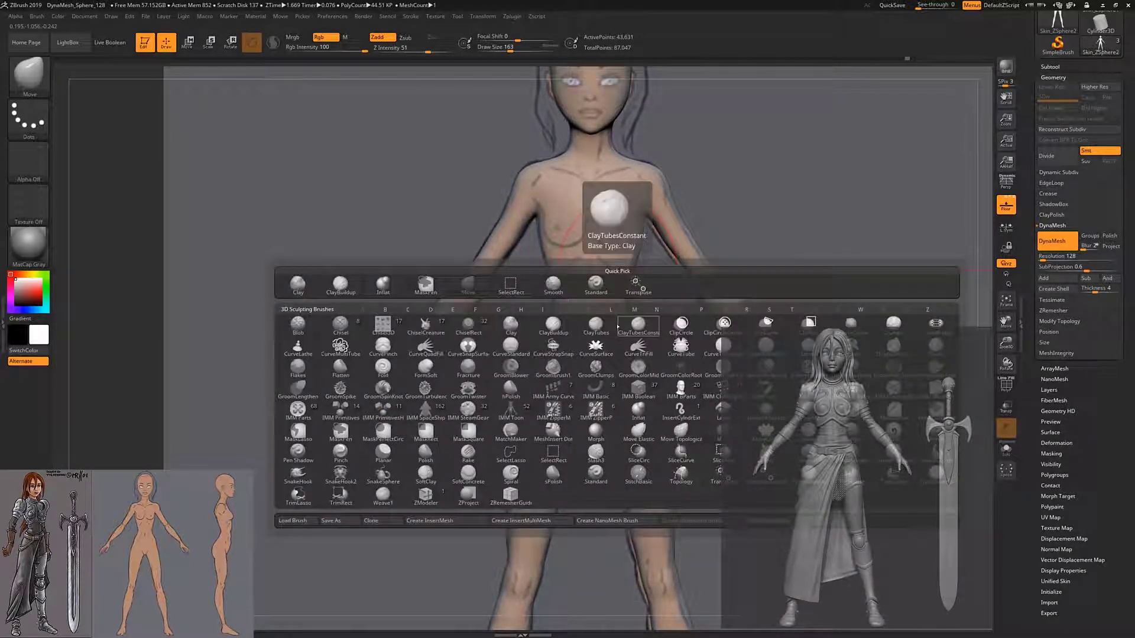
key("c")
key("b")
key("b")
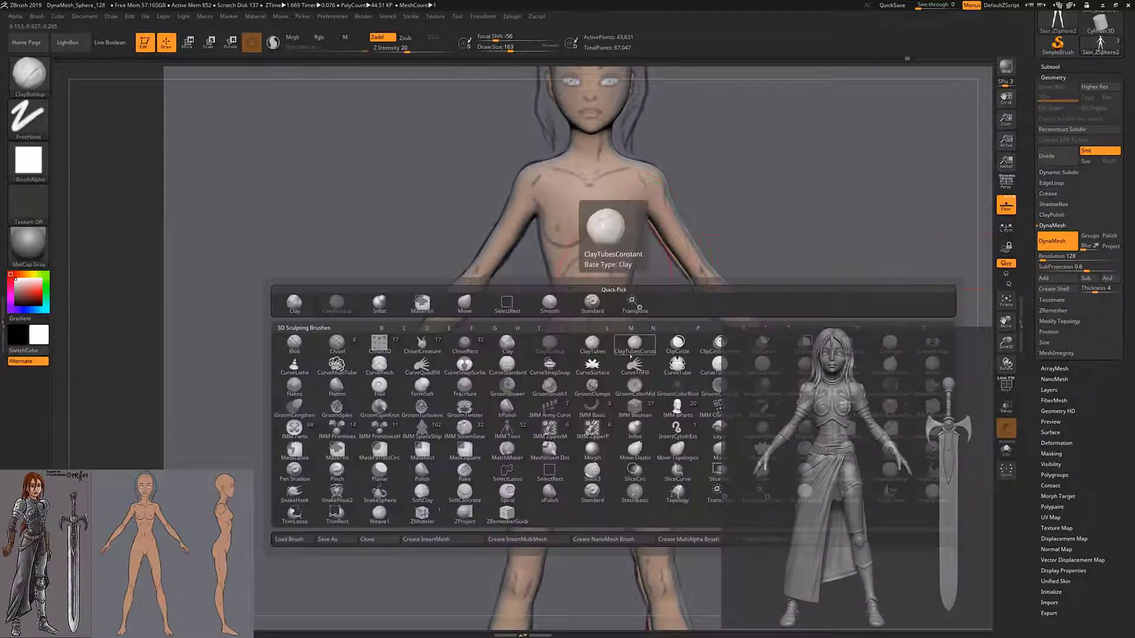
key("c")
key("b")
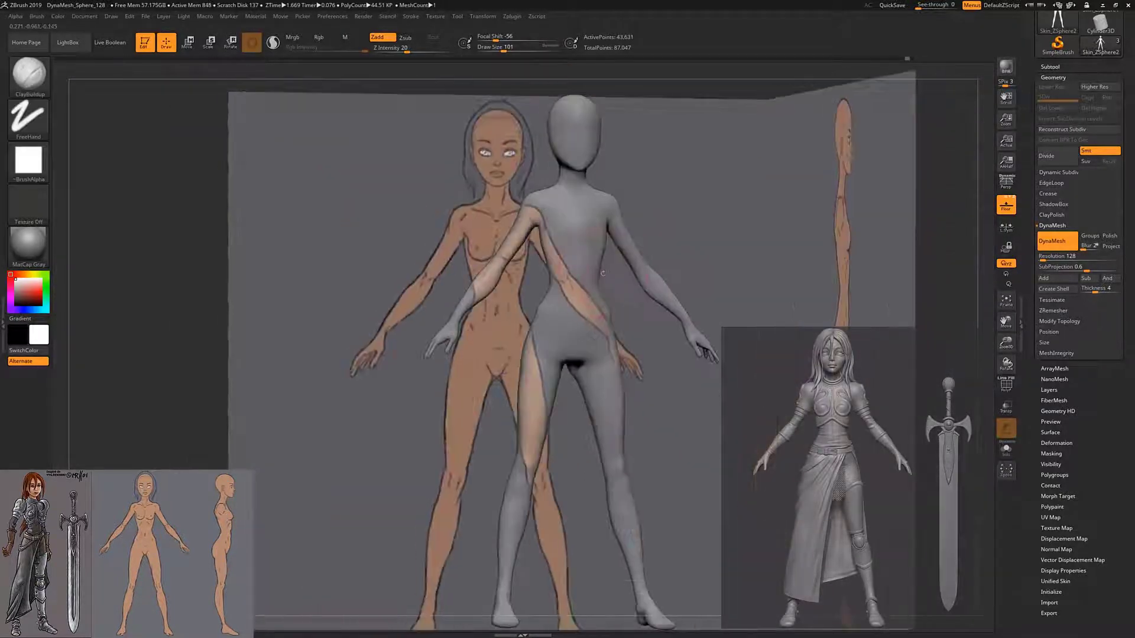
key("space")
mouse_move(603, 273)
right_mouse_down("ctrl")
mouse_move(535, 289)
mouse_move(520, 278)
right_mouse_up("ctrl")
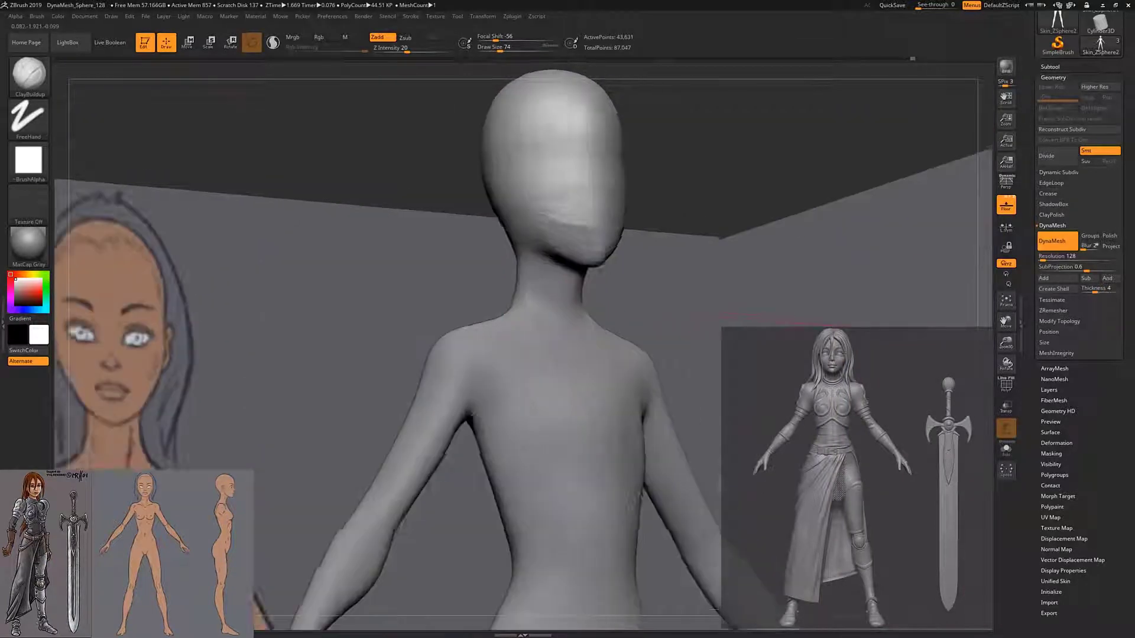
- Orbit the model into a frontal view aligned over the reference sketch
left_click(111, 16)
right_click_drag(313, 396, 857, 104)
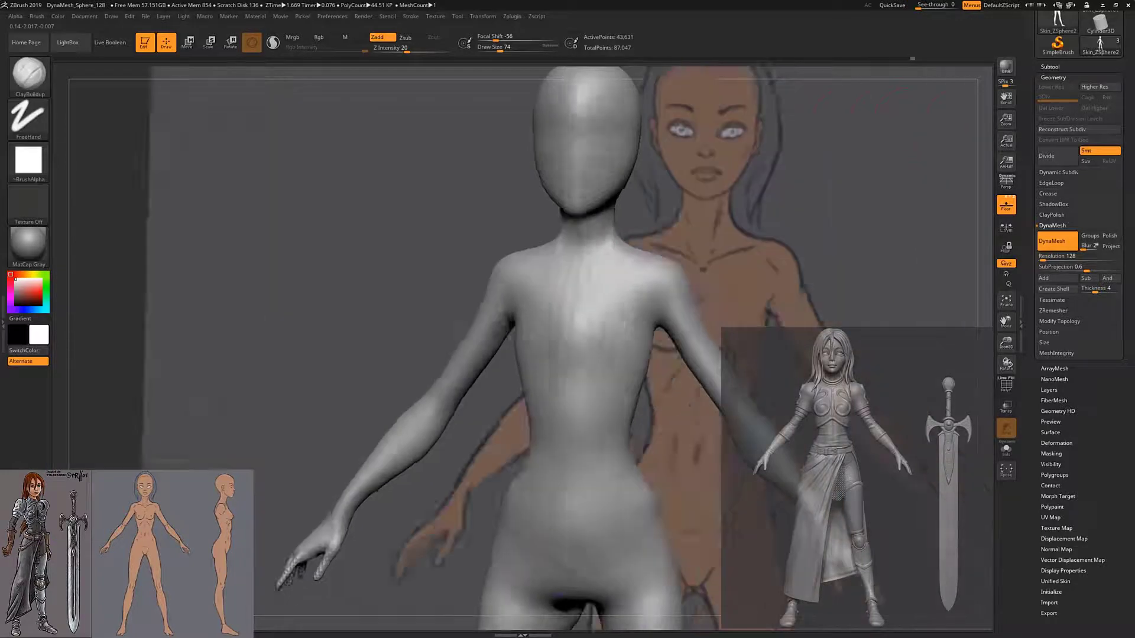
right_click_drag(414, 296, 414, 308)
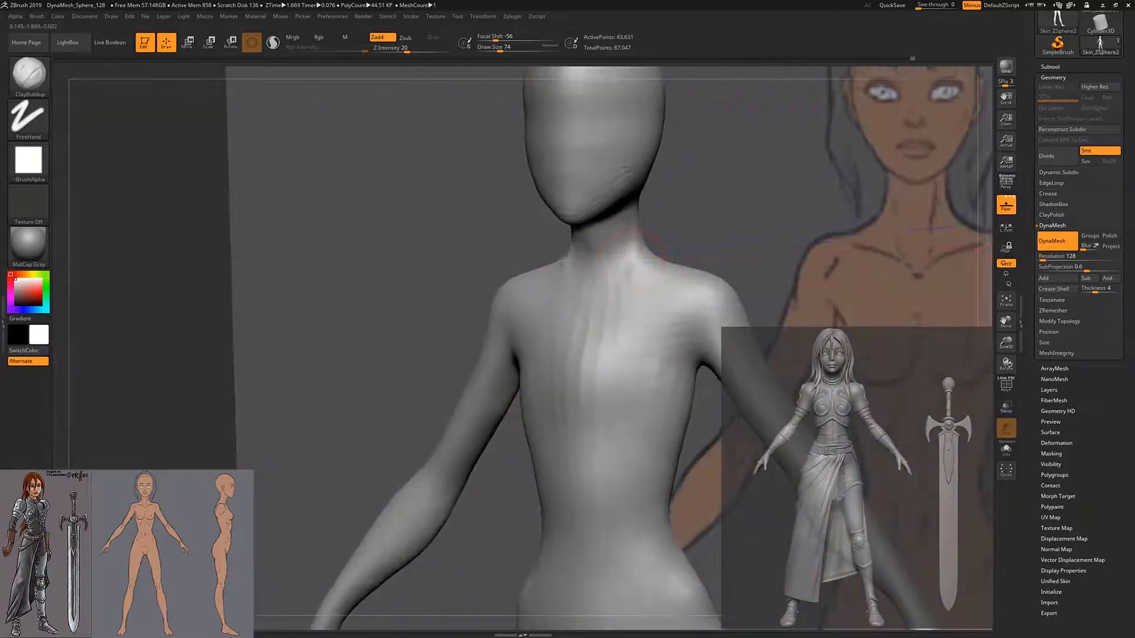
- Select the DamStandard brush and turn Floor off to hide the reference sketch
key("space")
key("b")
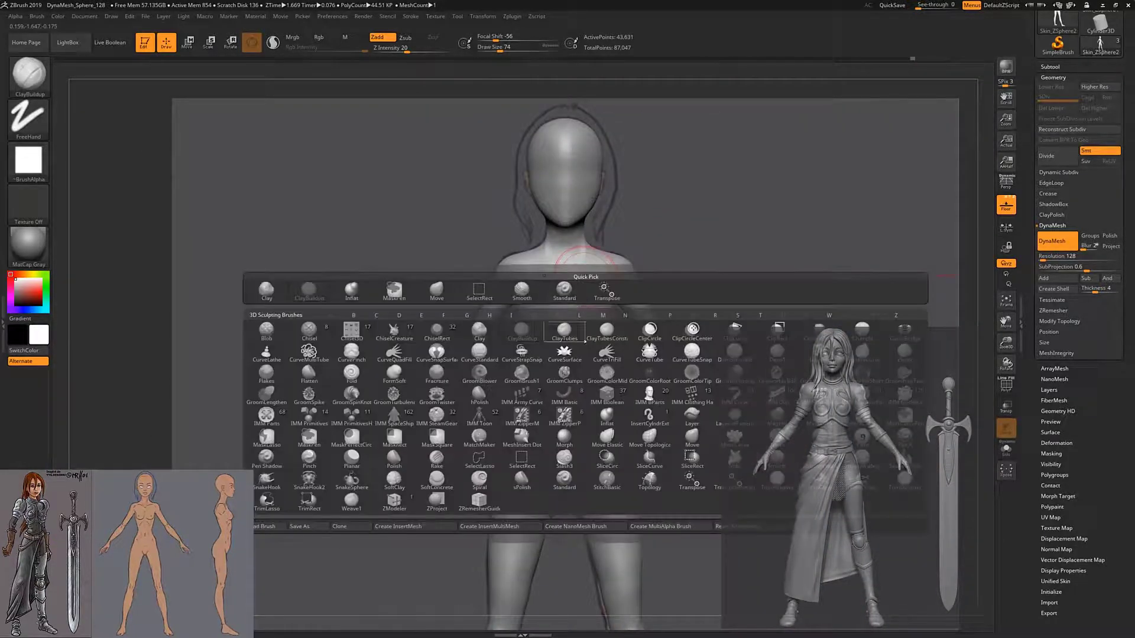
key("d")
left_click(734, 352)
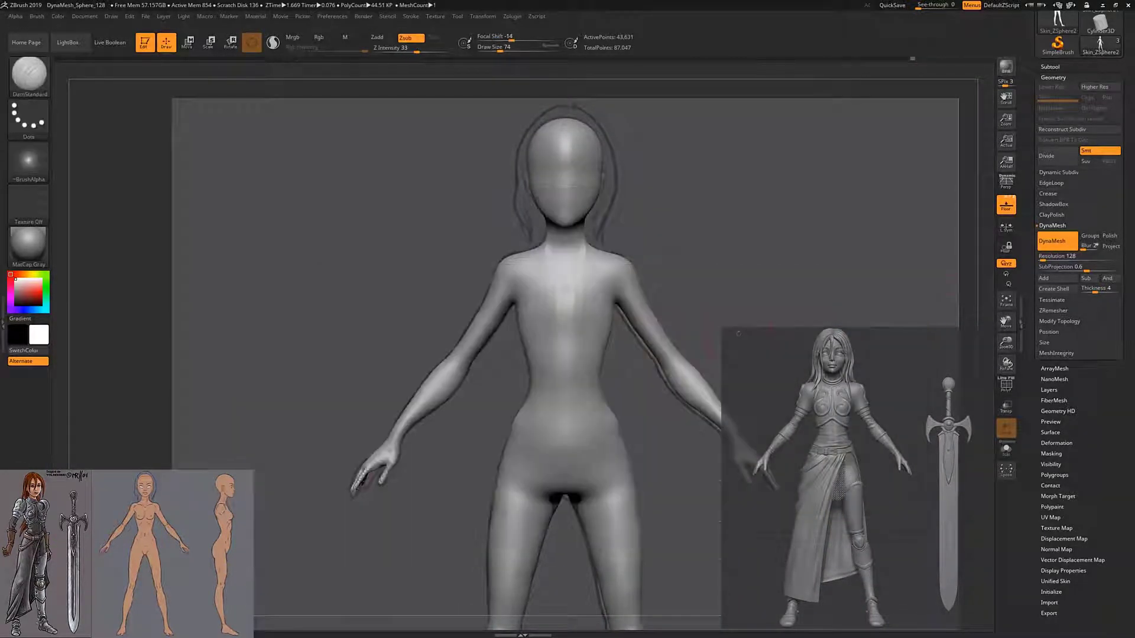
left_click(111, 16)
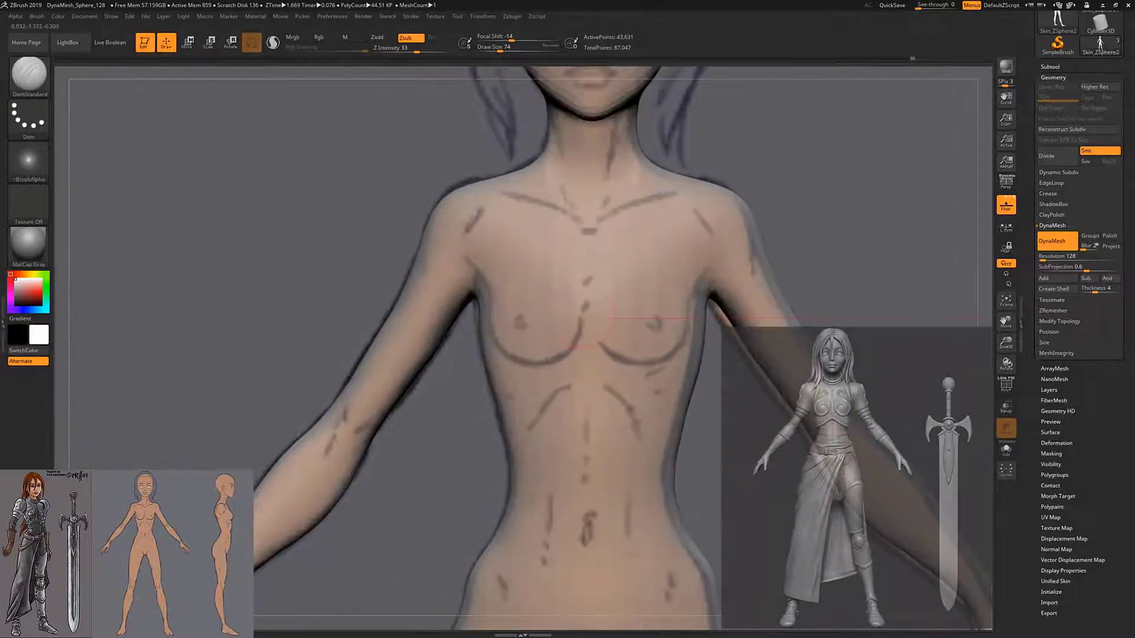
left_click(1006, 205)
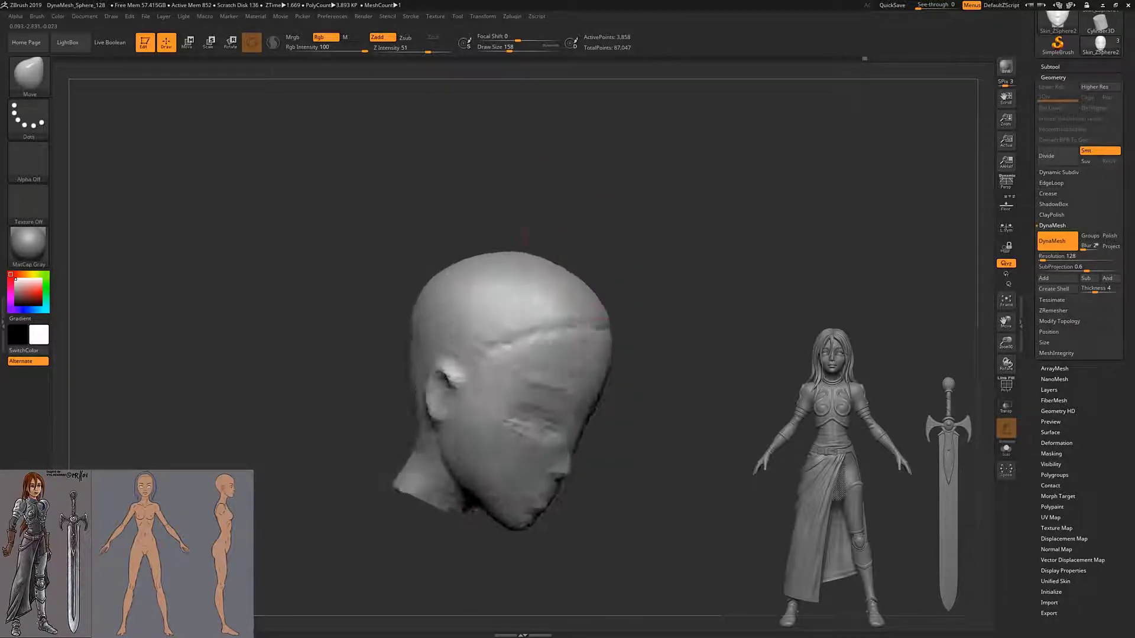
- Orbit to check the head's back and side, then turn on Polyframe
left_click_drag(656, 337, 626, 296)
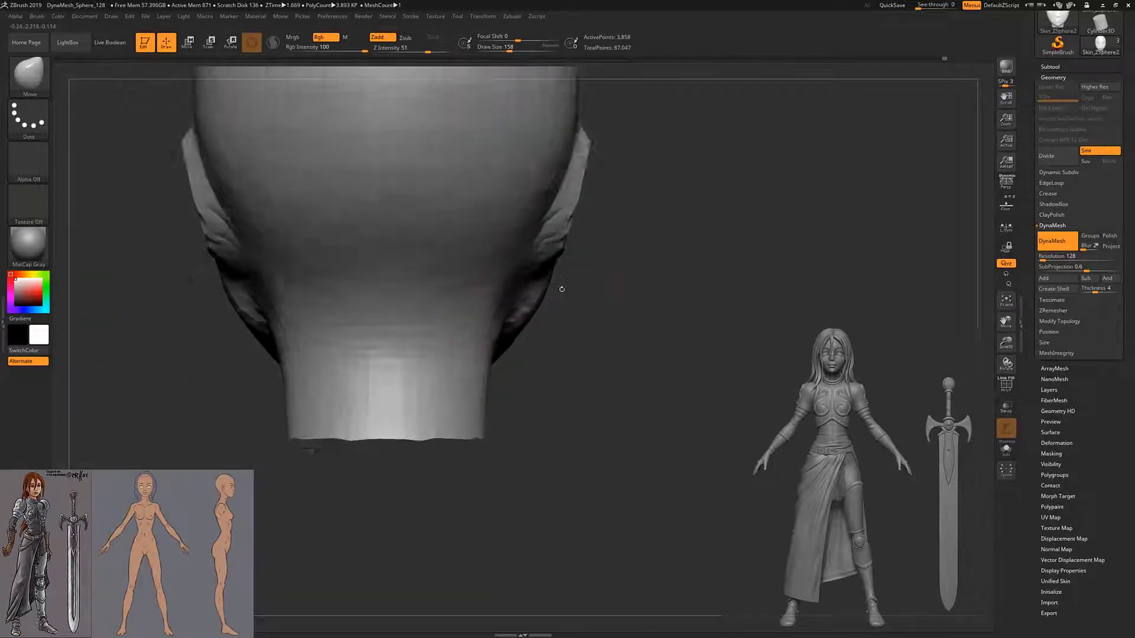
left_click_drag(562, 290, 534, 306)
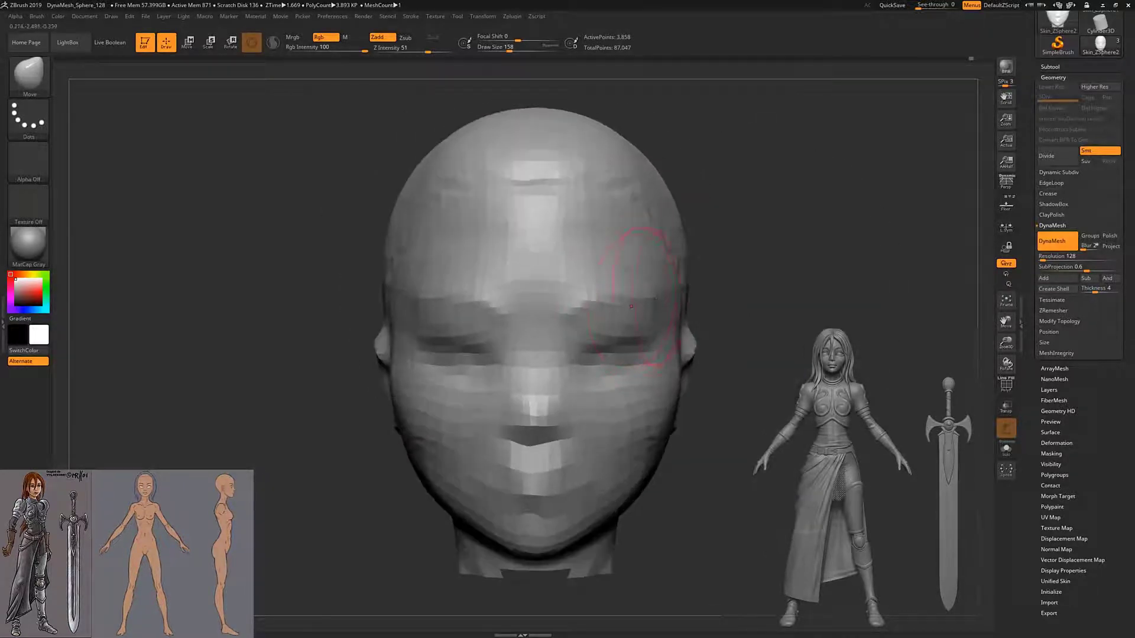
key("shift+f")
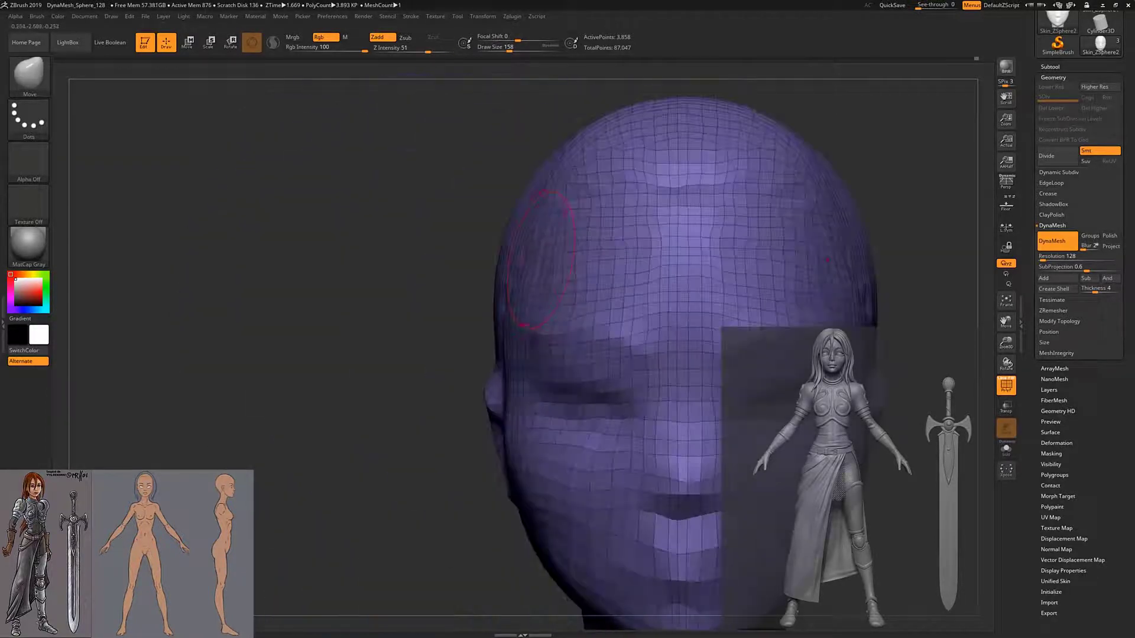
- Orbit the head to inspect it from above and from the side
left_click_drag(709, 148, 709, 195)
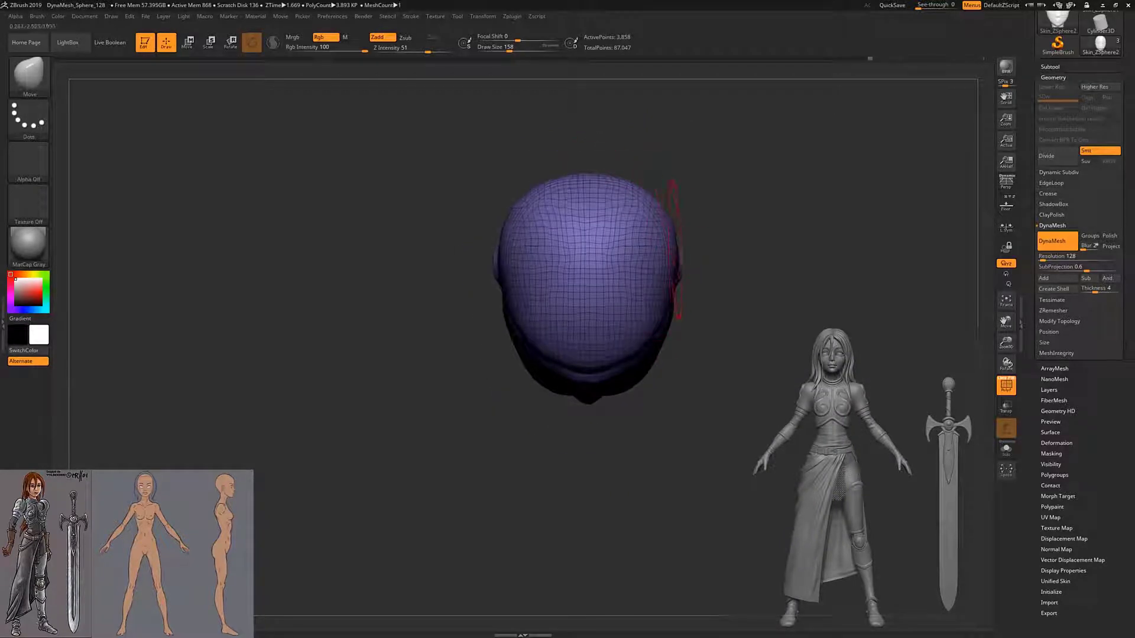
left_click_drag(671, 188, 647, 401)
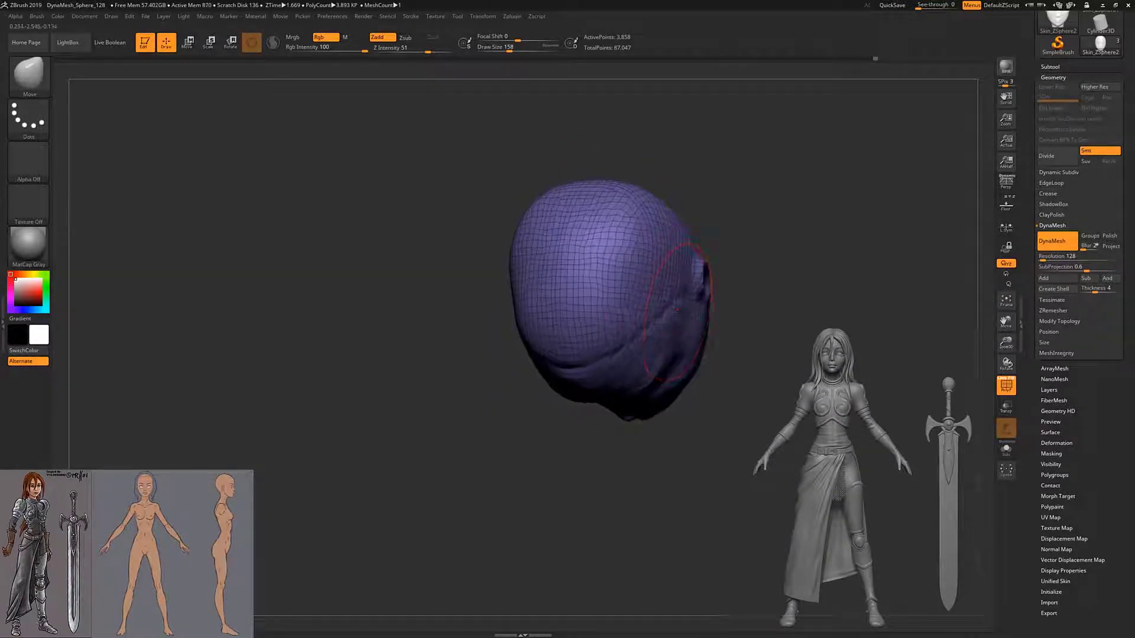
scroll(640, 353, "up", 3)
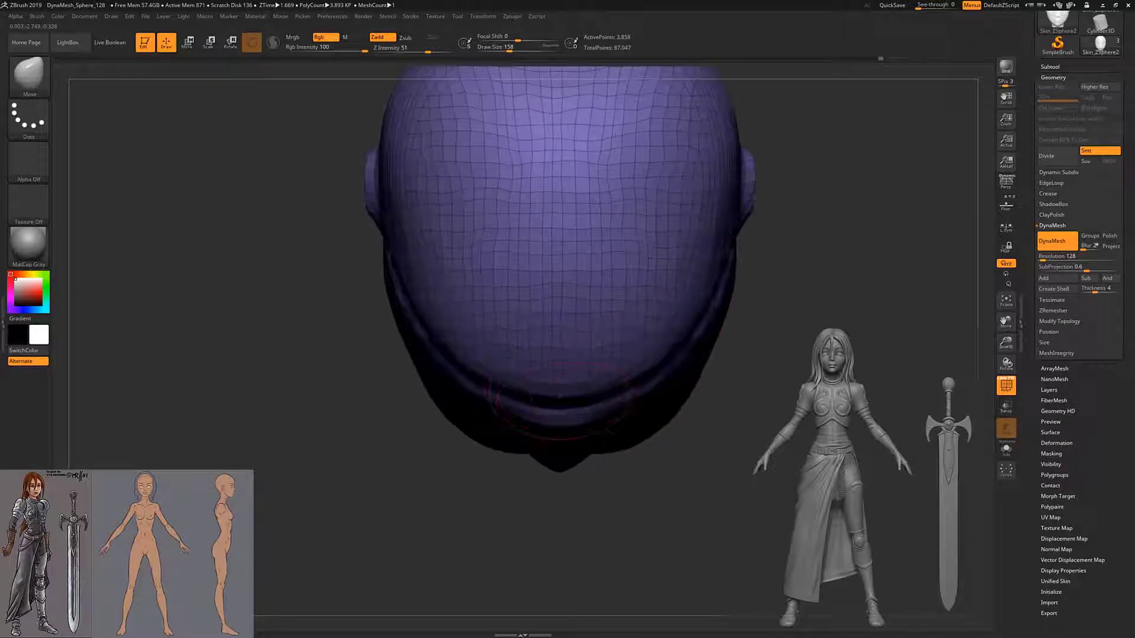
scroll(556, 284, "down", 3)
left_click_drag(645, 231, 618, 373)
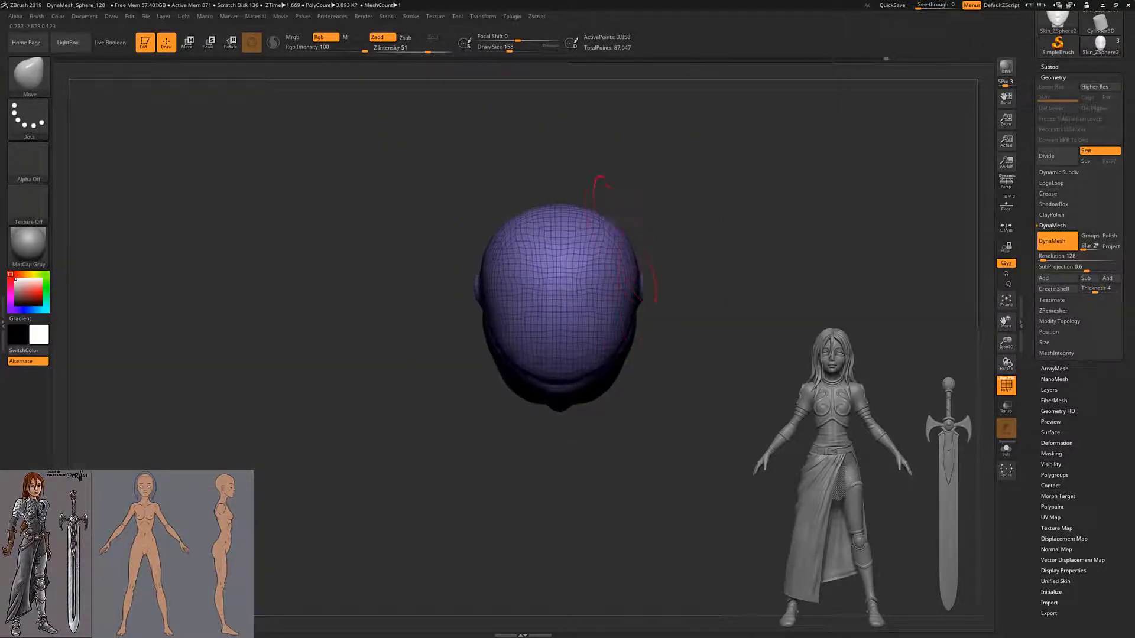
mouse_move(642, 299)
left_mouse_down()
mouse_move(623, 373)
mouse_move(658, 313)
left_mouse_up()
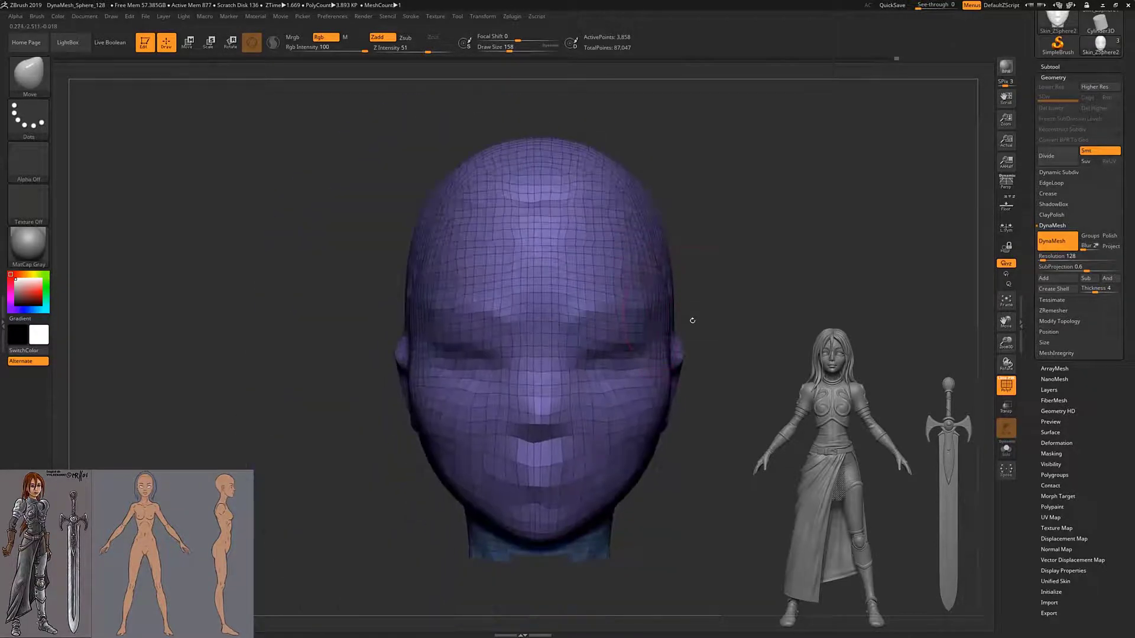
- Turn on perspective with a wider field of view, set draw size 101, and hide Polyframe
left_click(1006, 182)
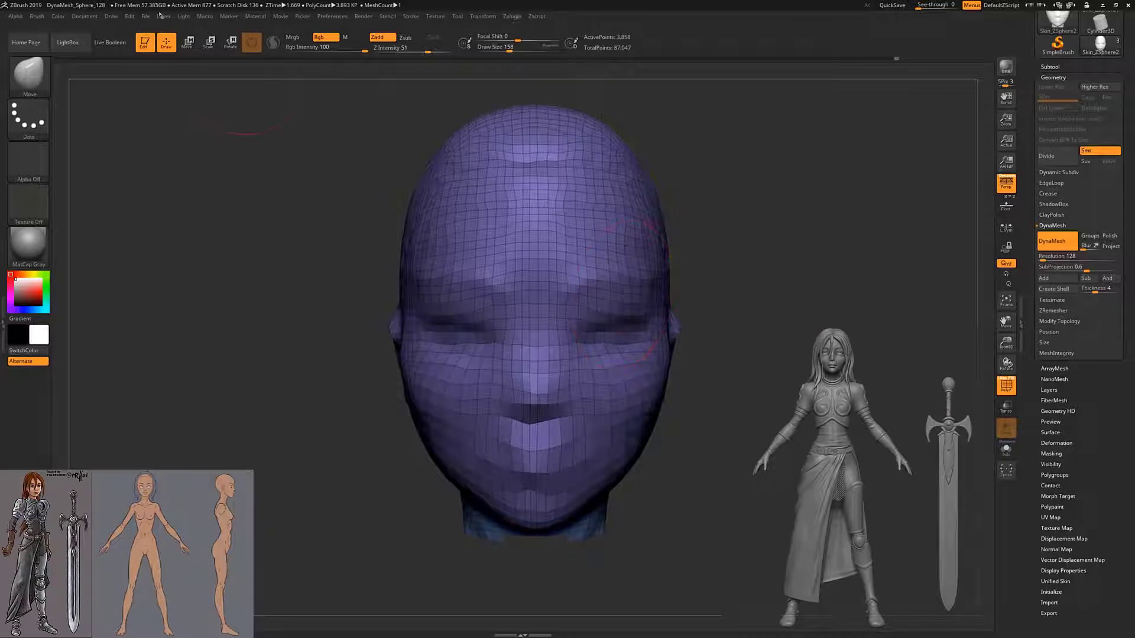
left_click(111, 16)
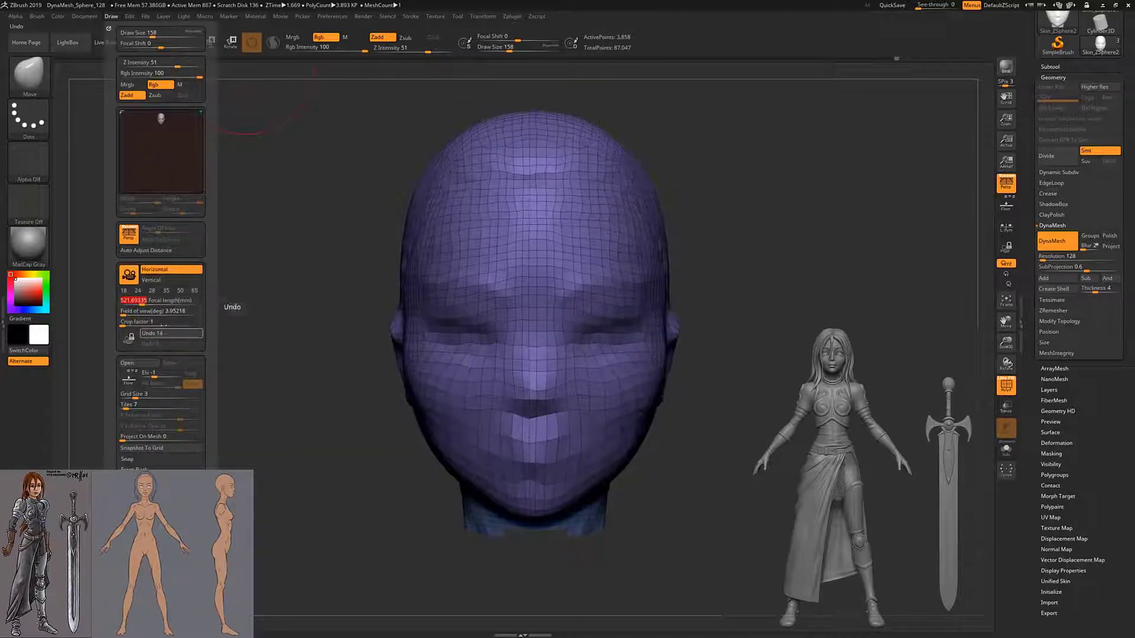
left_click_drag(172, 312, 647, 338)
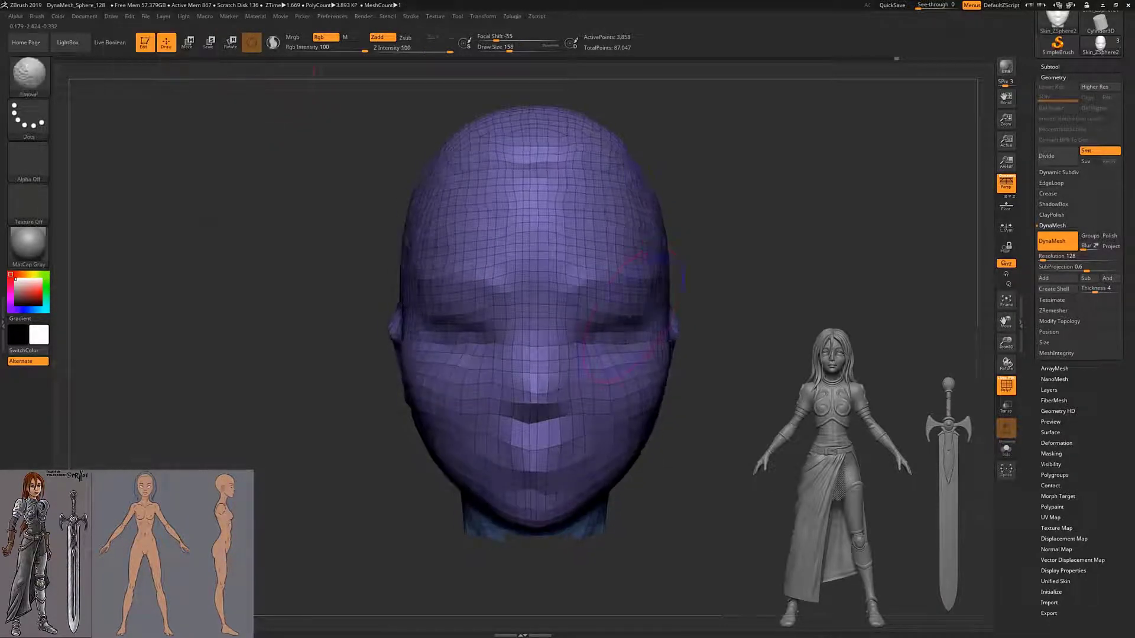
key("space")
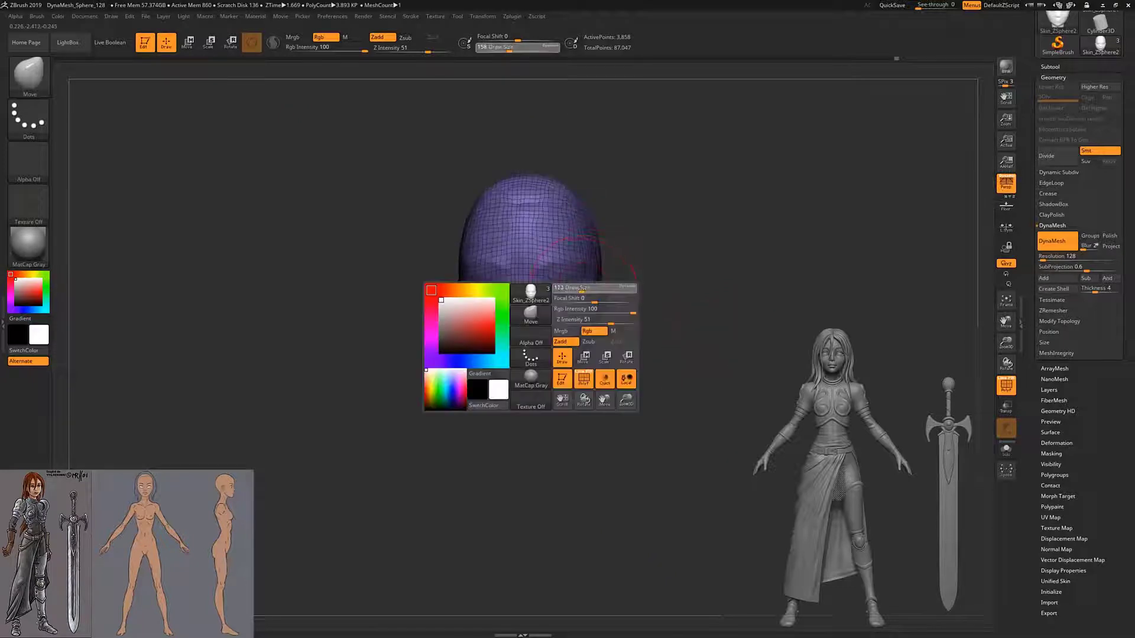
mouse_move(591, 284)
left_mouse_down()
mouse_move(682, 285)
mouse_move(620, 338)
mouse_move(733, 290)
mouse_move(591, 283)
left_mouse_up()
key("shift+f")
- Show the Floor reference and turn the head to a straight front view over it
left_click(1006, 204)
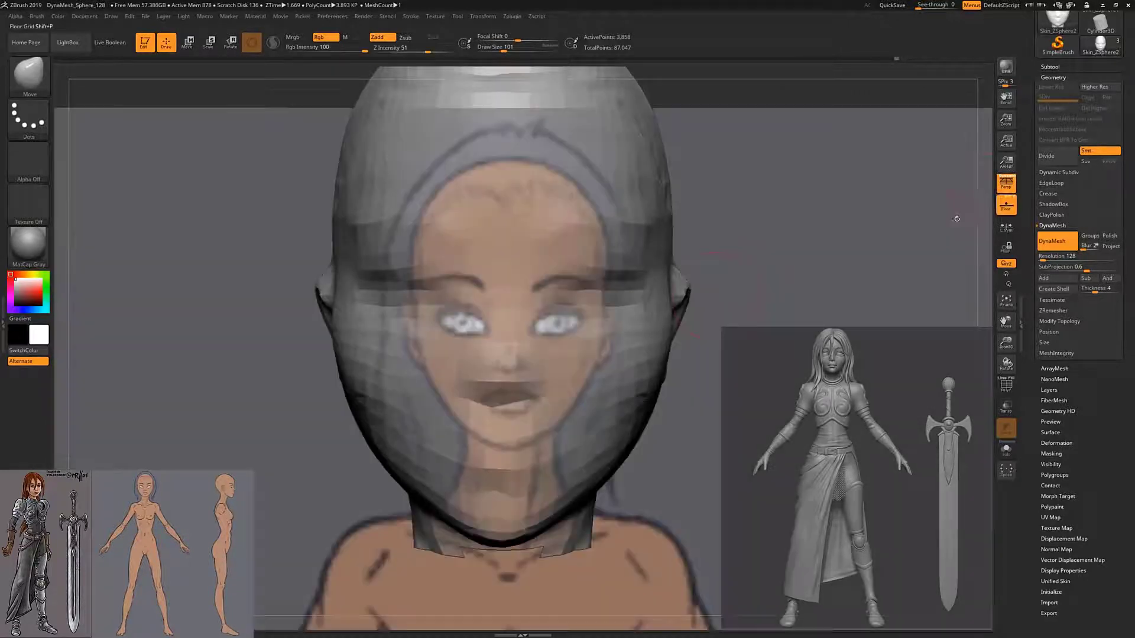
mouse_move(769, 266)
left_mouse_down()
mouse_move(786, 254)
mouse_move(710, 272)
mouse_move(651, 236)
left_mouse_up()
key("p")
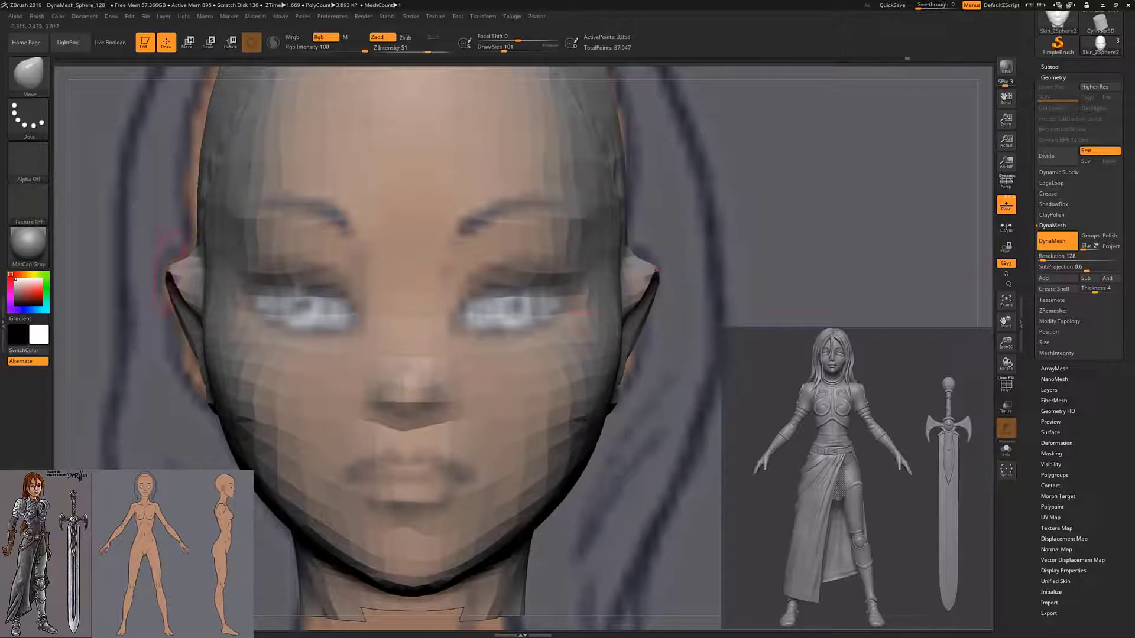
mouse_move(222, 325)
left_mouse_down()
mouse_move(414, 307)
mouse_move(591, 310)
mouse_move(574, 313)
left_mouse_up()
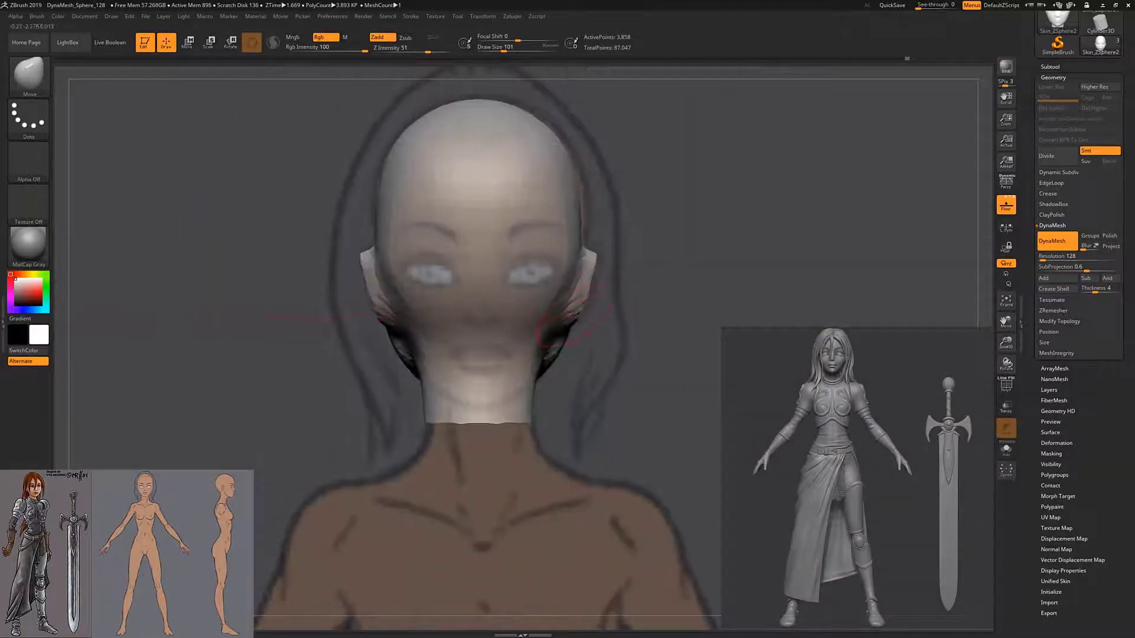
mouse_move(379, 319)
left_mouse_down()
mouse_move(594, 258)
mouse_move(584, 206)
left_mouse_up()
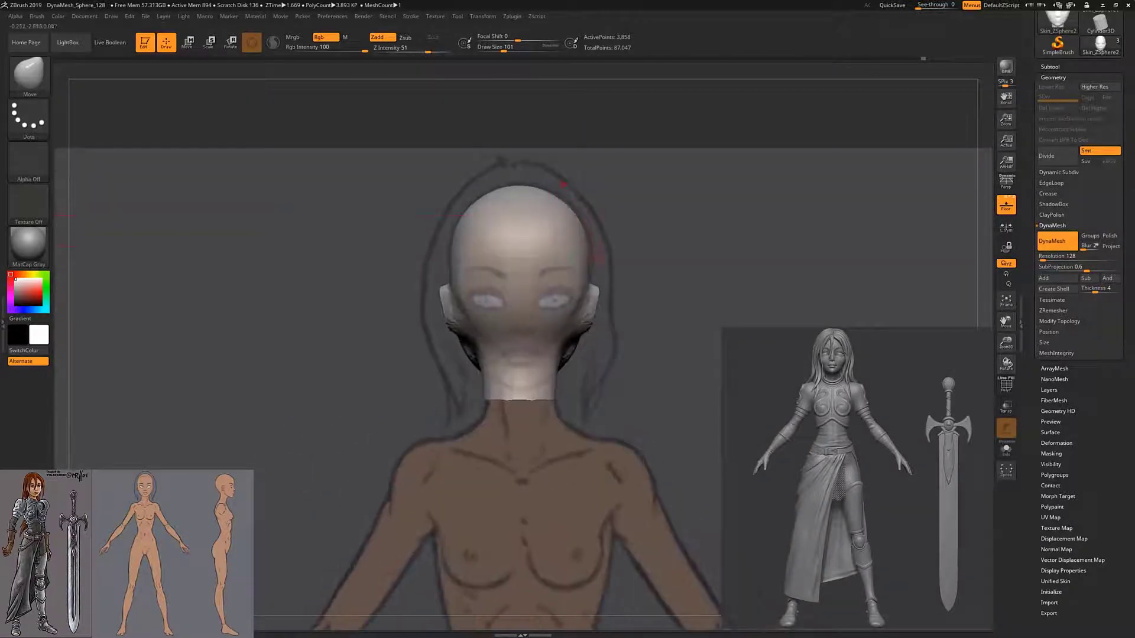
- Compare the face against the reference, then hide it and turn to a three-quarter view
mouse_move(498, 237)
left_mouse_down()
mouse_move(581, 510)
mouse_move(625, 279)
left_mouse_up()
left_click_drag(624, 216, 621, 177, "alt")
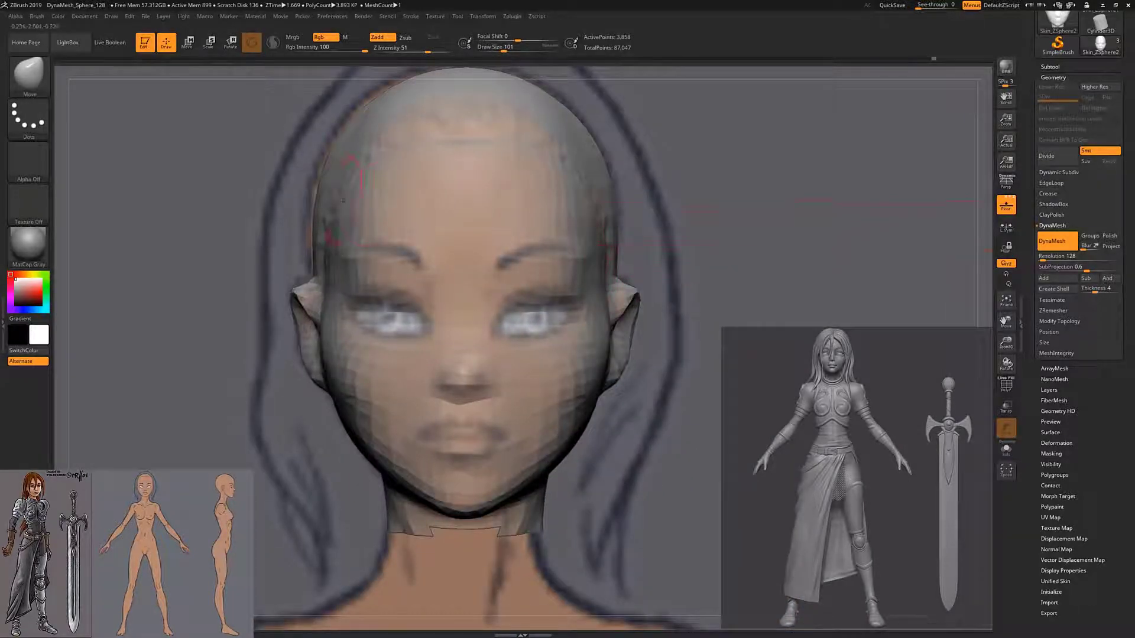
mouse_move(625, 212)
left_mouse_down("alt")
mouse_move(609, 290)
mouse_move(1017, 208)
left_mouse_up("alt")
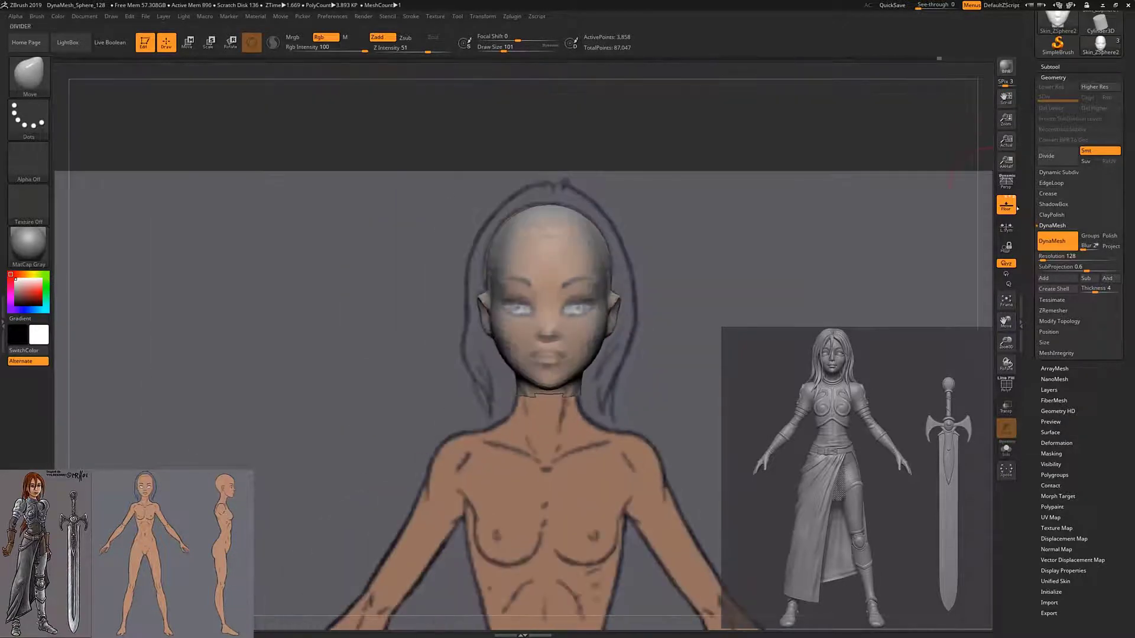
left_click(1017, 209)
left_click_drag(672, 311, 475, 217)
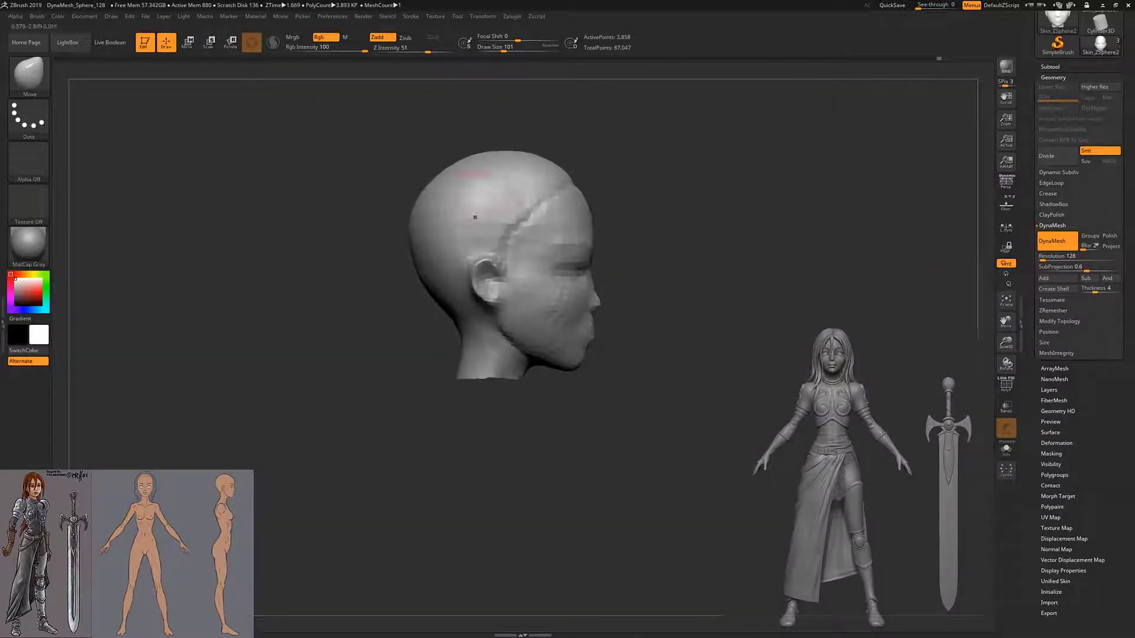
left_click(1006, 204)
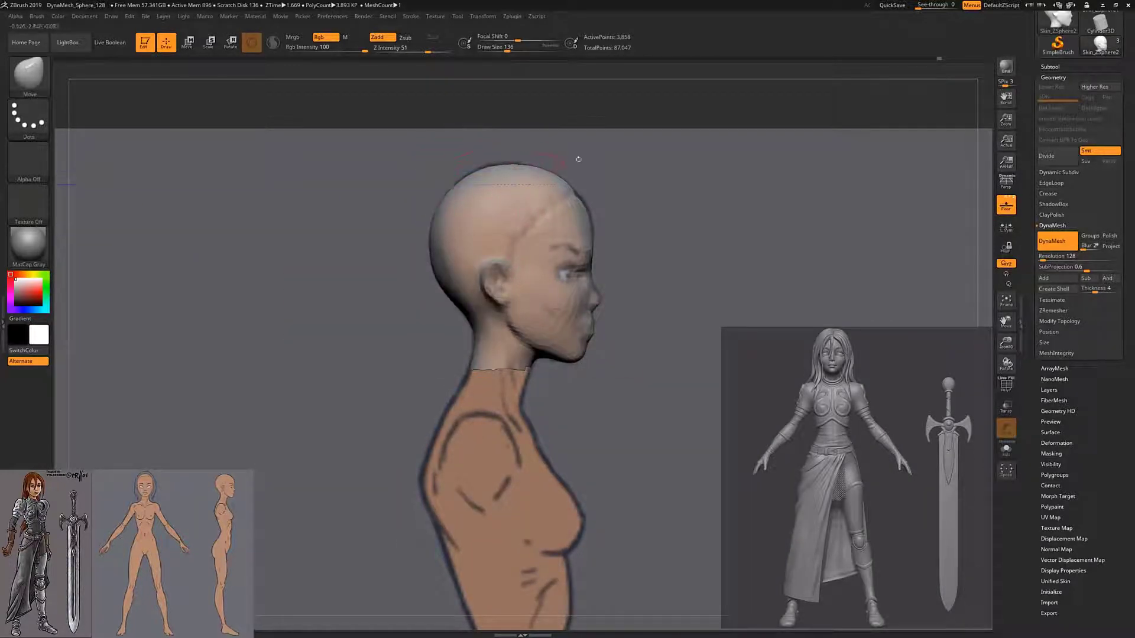
left_click_drag(579, 159, 589, 223, "alt")
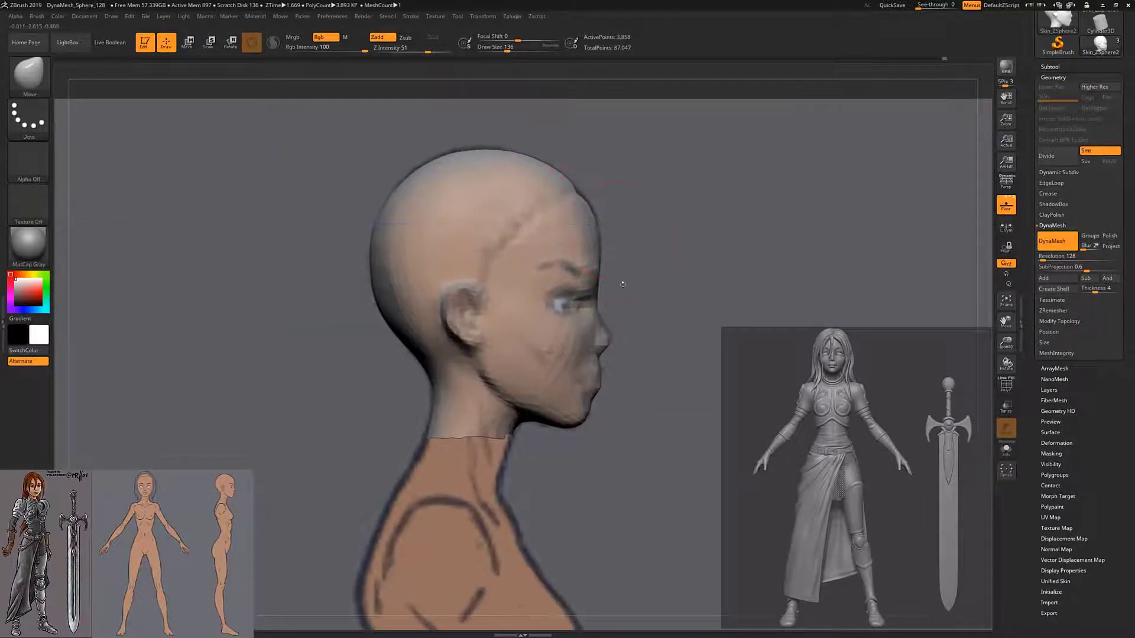
left_click_drag(623, 284, 607, 339, "alt")
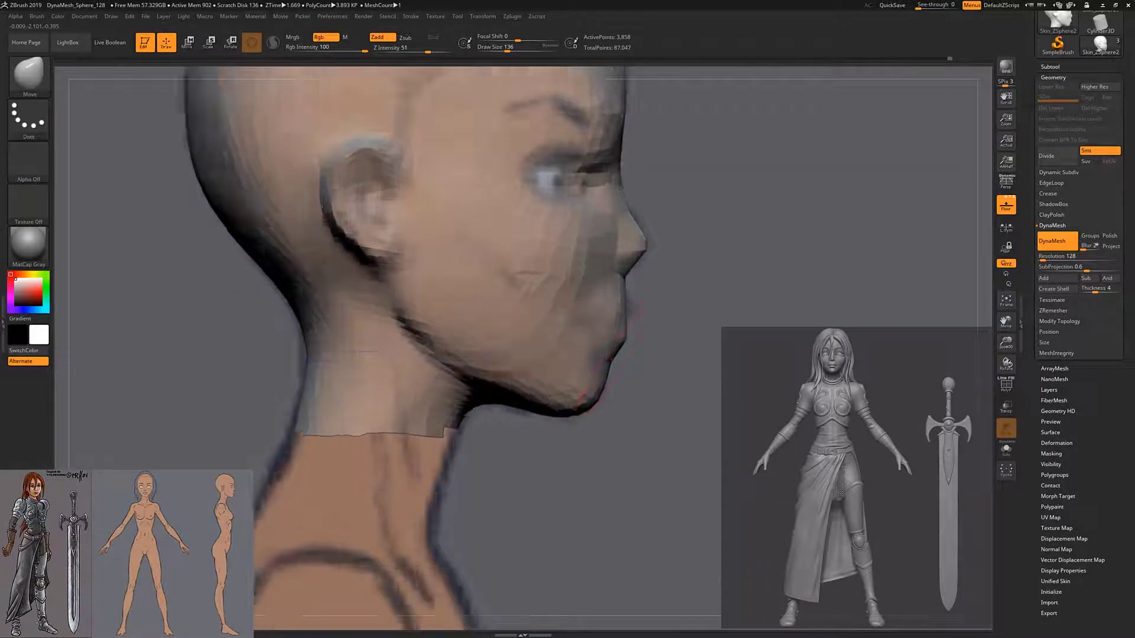
mouse_move(615, 395)
left_mouse_down("alt")
mouse_move(626, 310)
mouse_move(591, 366)
mouse_move(597, 399)
mouse_move(618, 358)
left_mouse_up("alt")
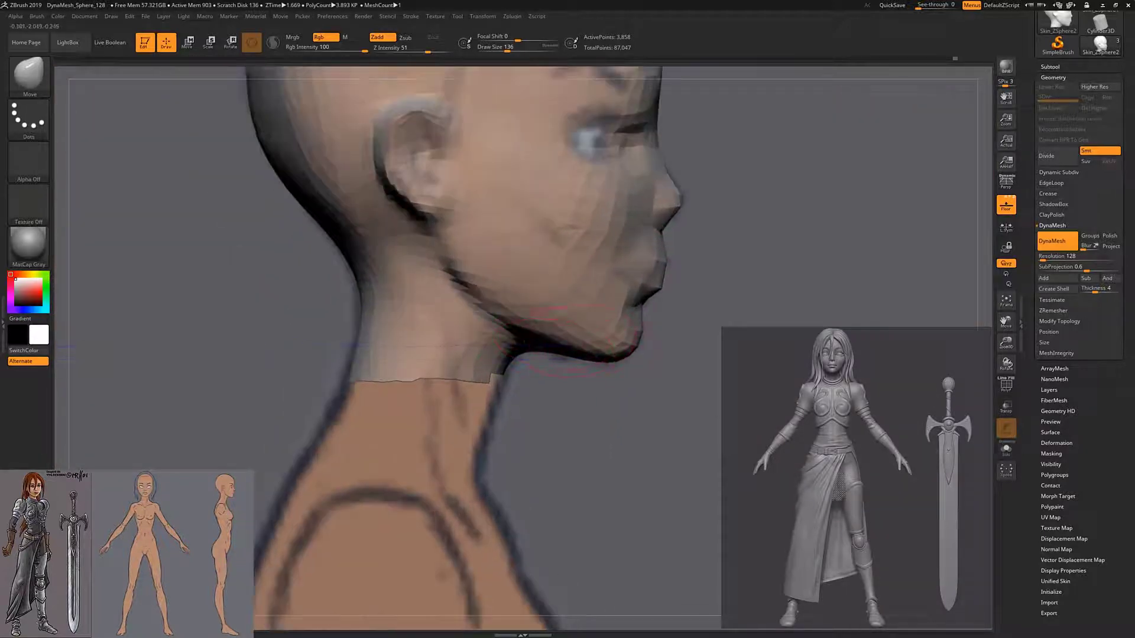
left_click_drag(490, 349, 526, 306, "alt")
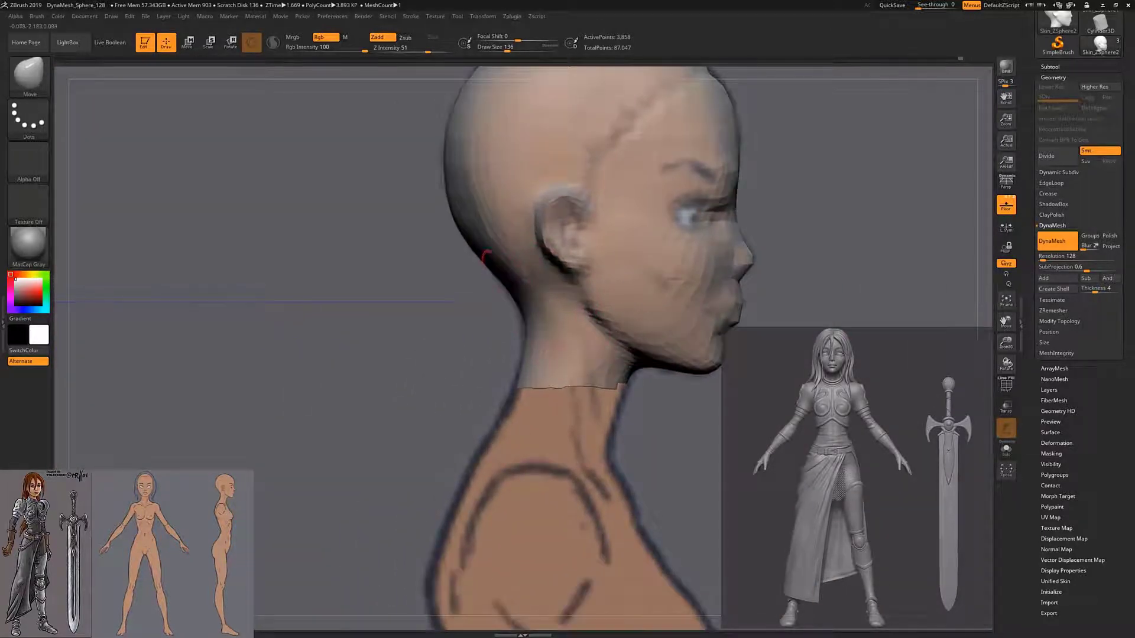
left_click_drag(486, 256, 517, 282, "alt")
left_click_drag(537, 333, 668, 263)
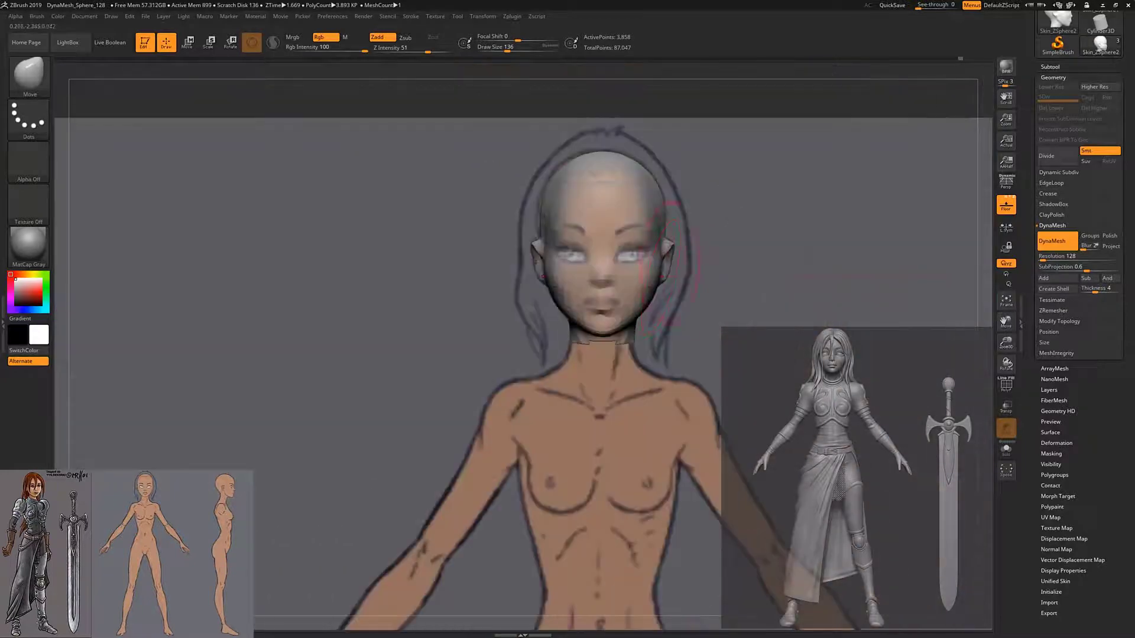
left_click_drag(627, 162, 626, 200, "alt")
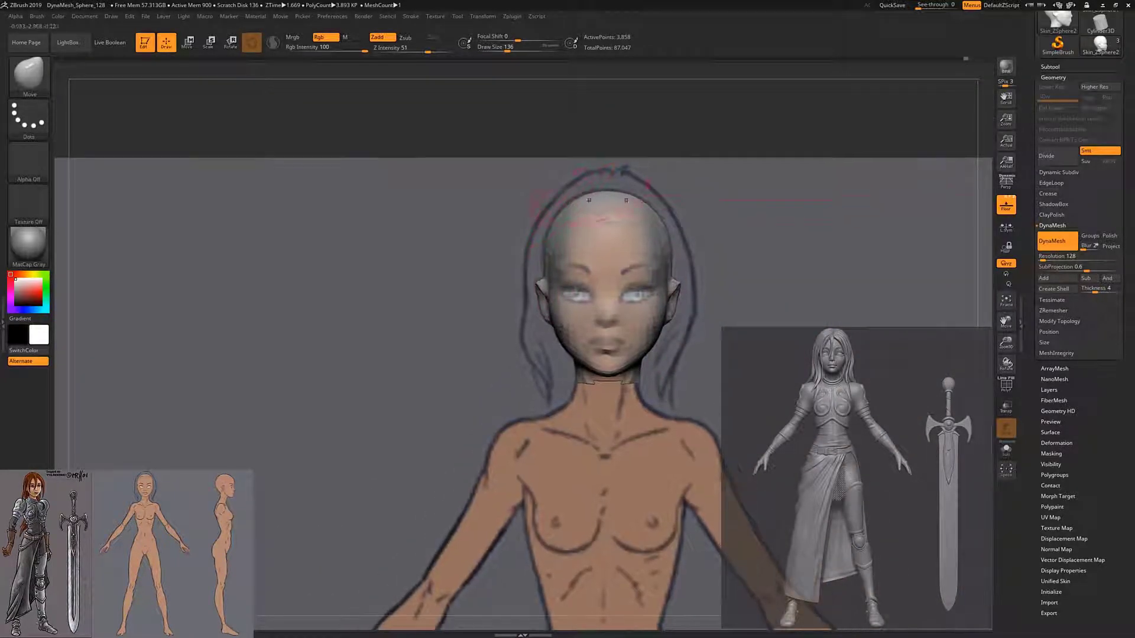
mouse_move(414, 414)
left_mouse_down("alt")
mouse_move(414, 342)
mouse_move(414, 403)
mouse_move(532, 390)
mouse_move(564, 234)
mouse_move(485, 248)
left_mouse_up("alt")
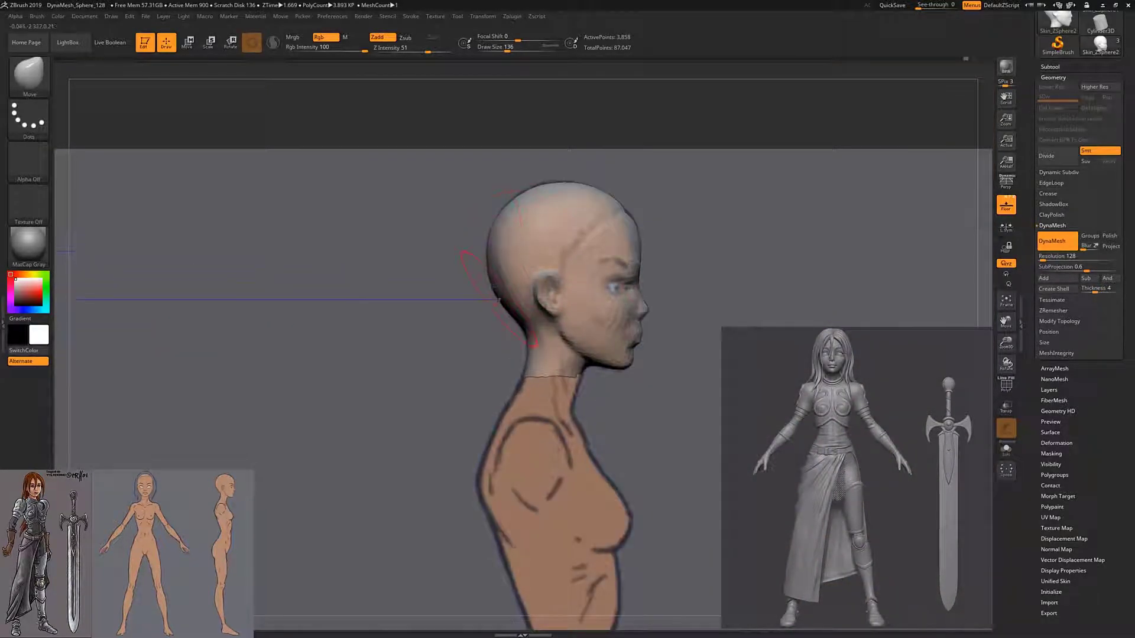
left_click_drag(499, 299, 591, 296)
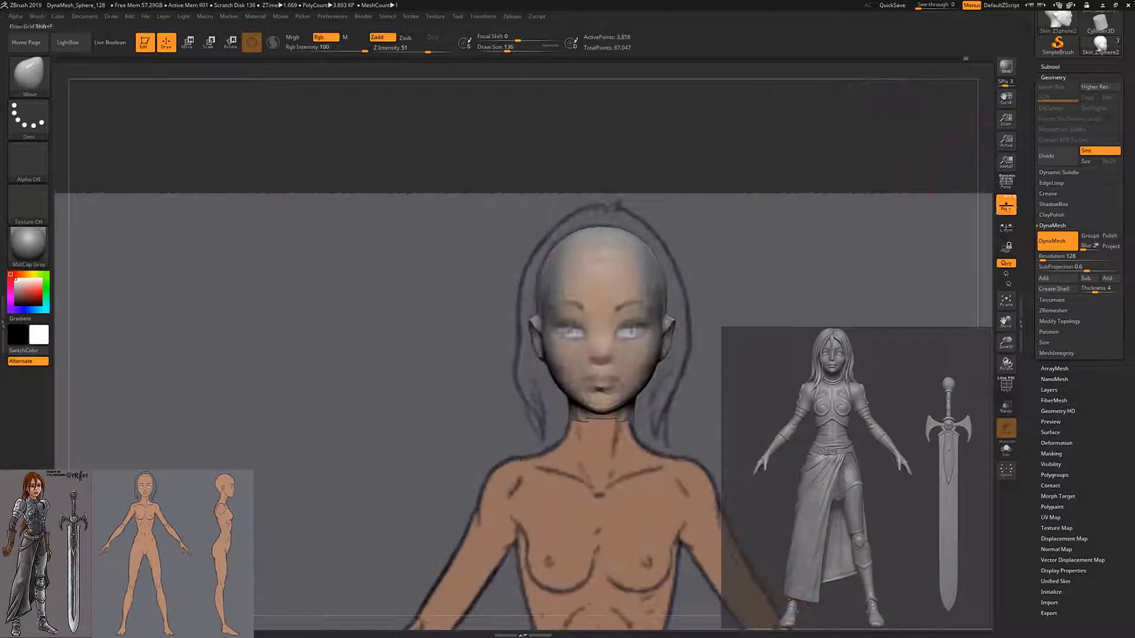
- Turn Floor off, zoom in on the top of the head, and orbit around its back
left_click(1006, 205)
left_click_drag(591, 212, 651, 277)
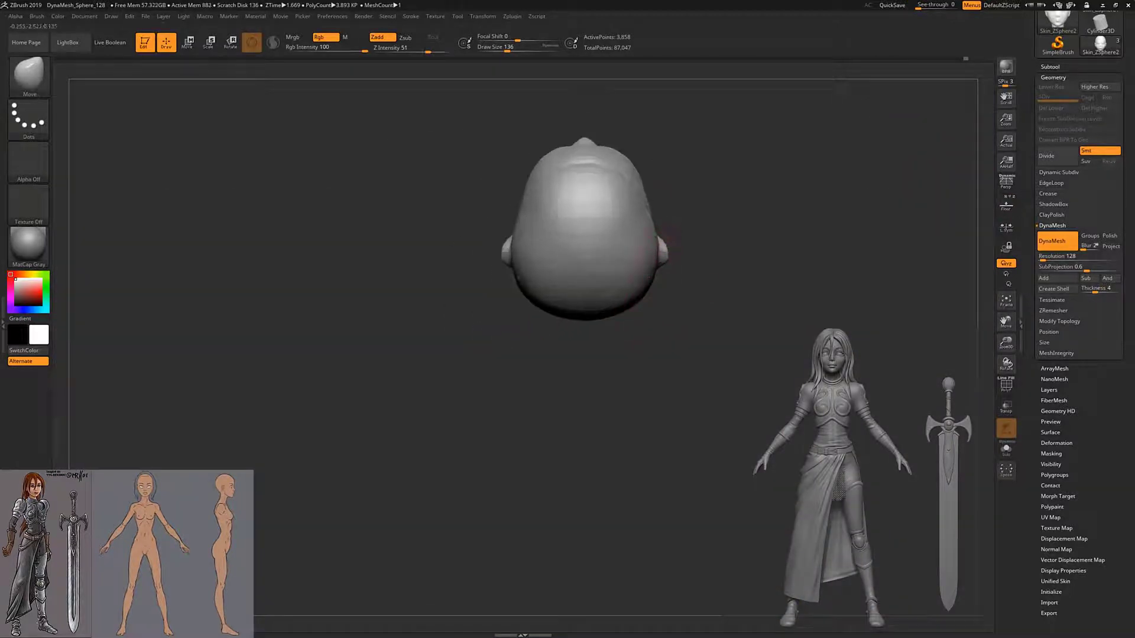
mouse_move(657, 244)
left_mouse_down("alt")
mouse_move(654, 227)
mouse_move(657, 266)
mouse_move(647, 209)
left_mouse_up("alt")
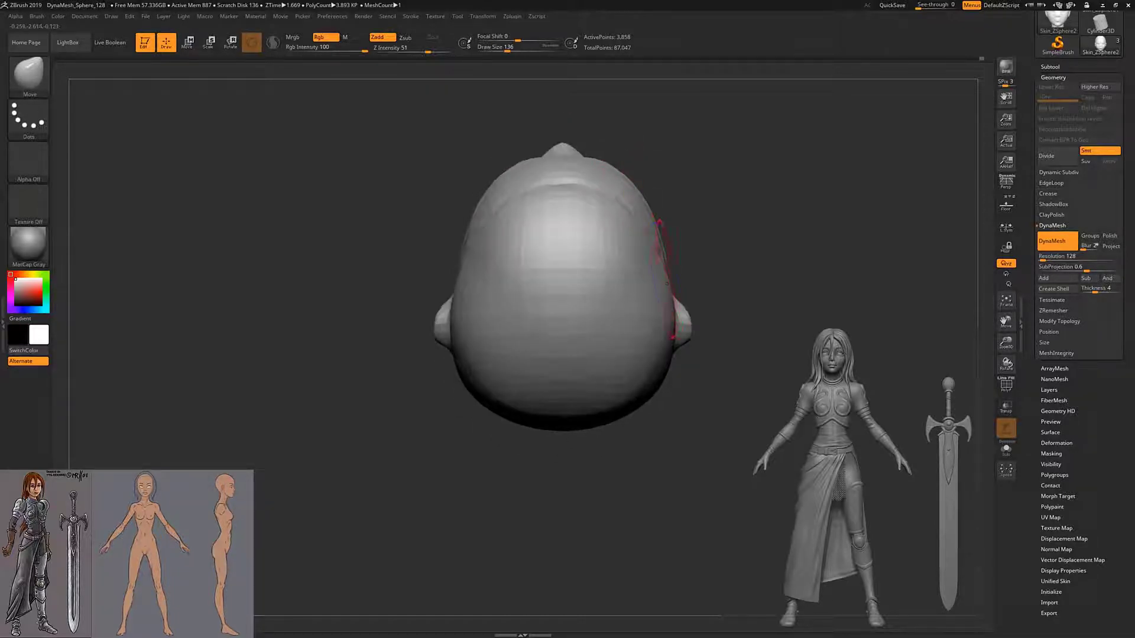
mouse_move(666, 282)
left_mouse_down("alt")
mouse_move(671, 269)
mouse_move(662, 278)
mouse_move(648, 248)
mouse_move(615, 369)
left_mouse_up("alt")
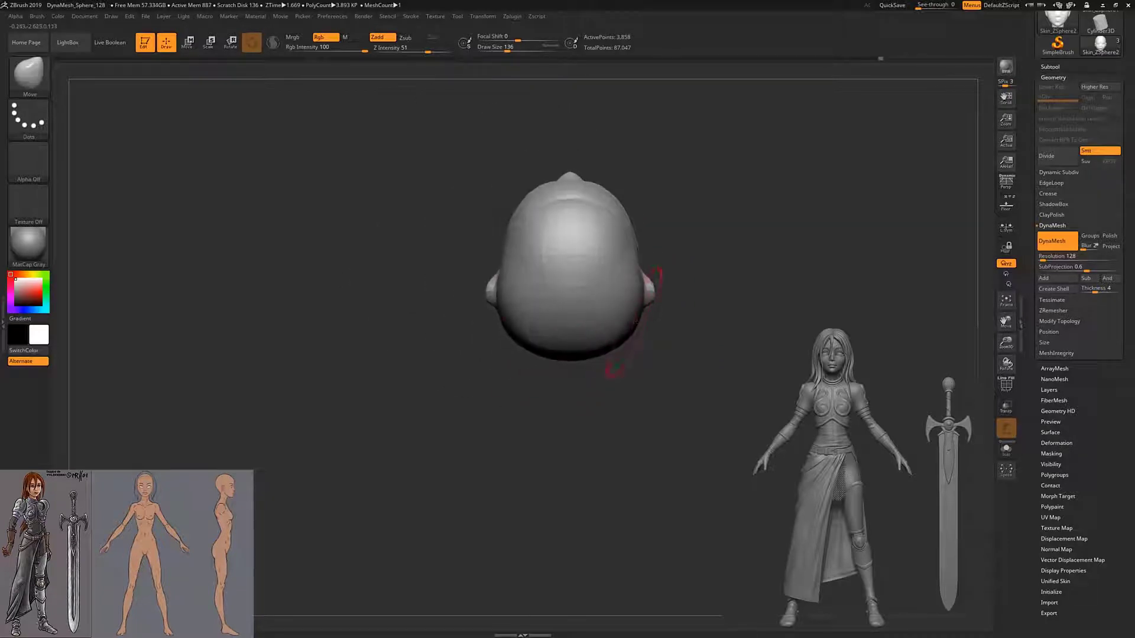
mouse_move(632, 319)
left_mouse_down()
mouse_move(621, 354)
mouse_move(650, 306)
mouse_move(663, 306)
left_mouse_up()
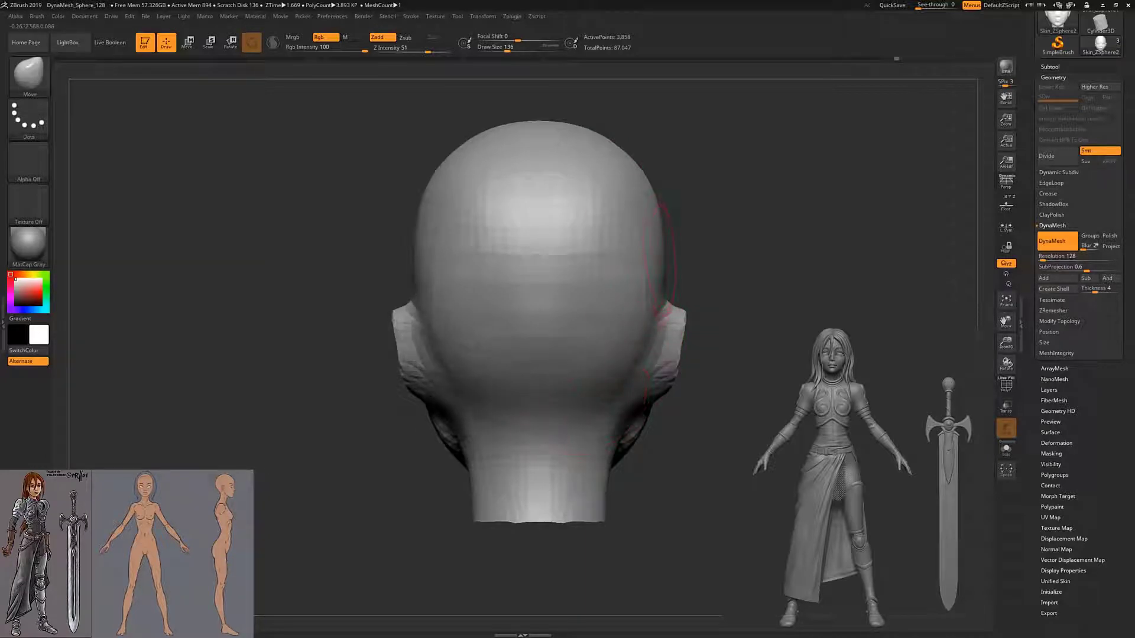
mouse_move(653, 206)
left_mouse_down("alt")
mouse_move(626, 287)
mouse_move(727, 248)
mouse_move(620, 296)
mouse_move(585, 290)
left_mouse_up("alt")
- Unhide the full body and toggle the Floor reference while orbiting to a rear-side view
left_click(727, 249, "ctrl+shift")
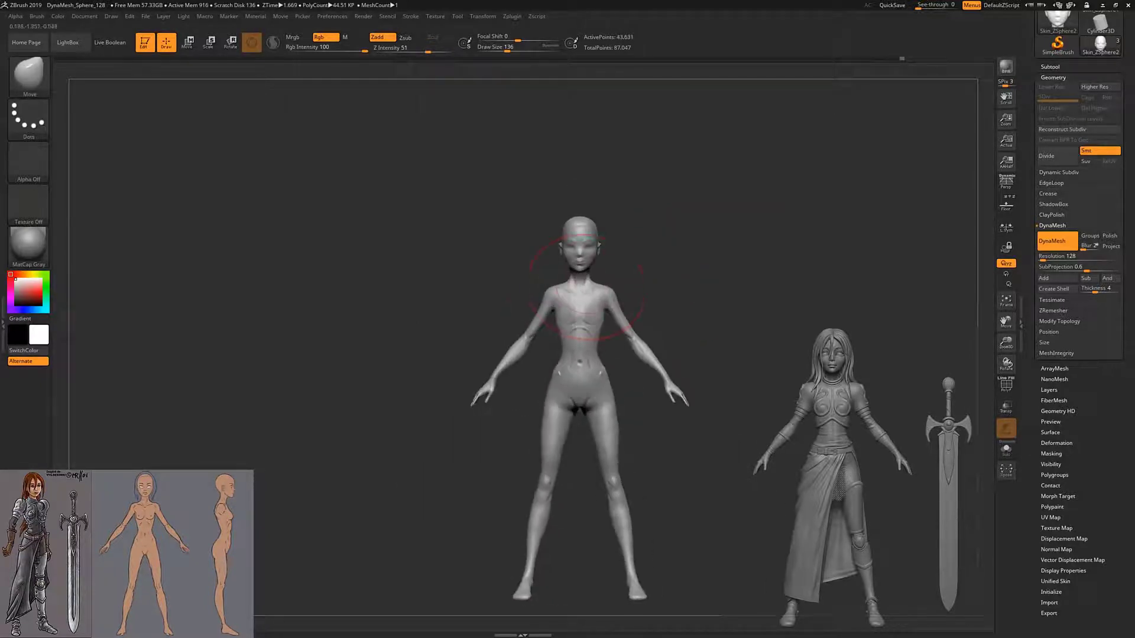
left_click(1006, 204)
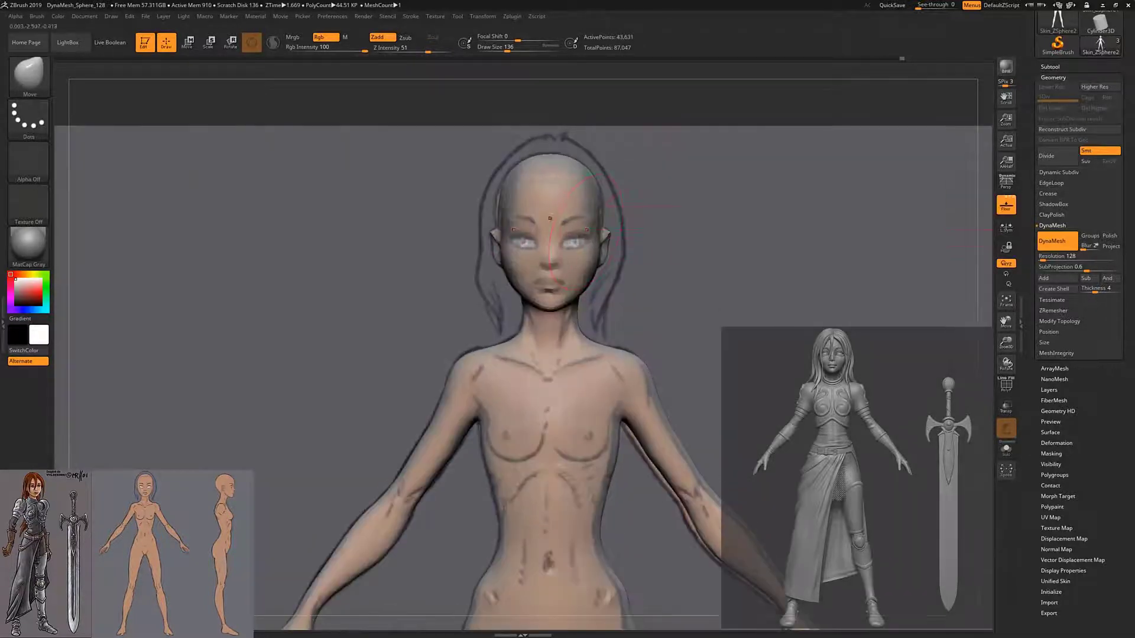
key("shift+p")
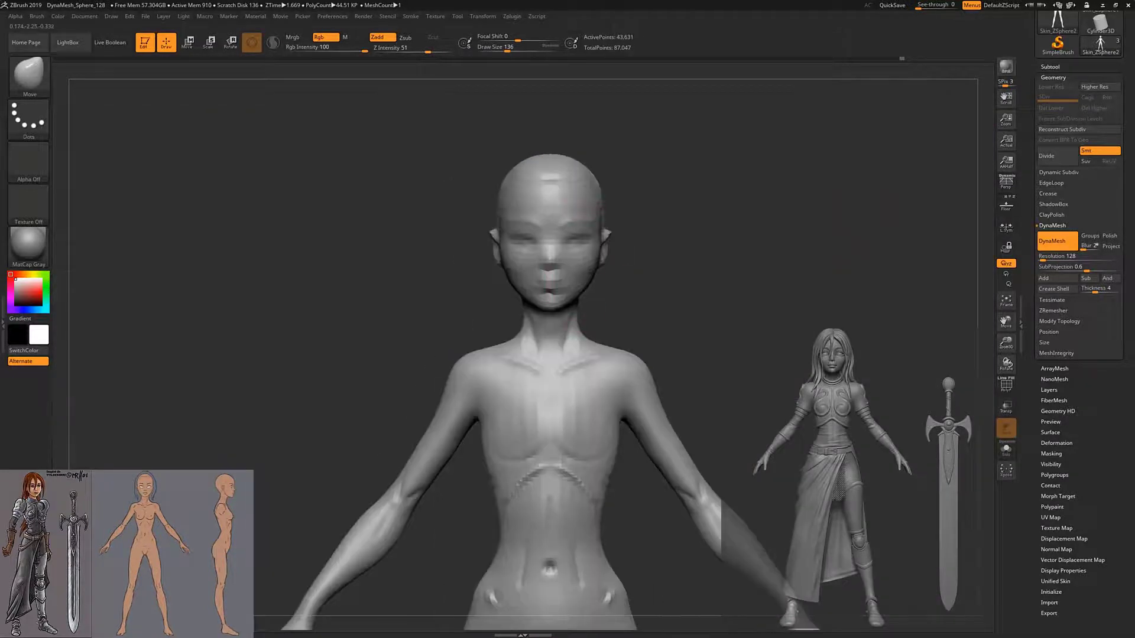
mouse_move(621, 207)
left_mouse_down()
mouse_move(582, 328)
mouse_move(620, 295)
left_mouse_up()
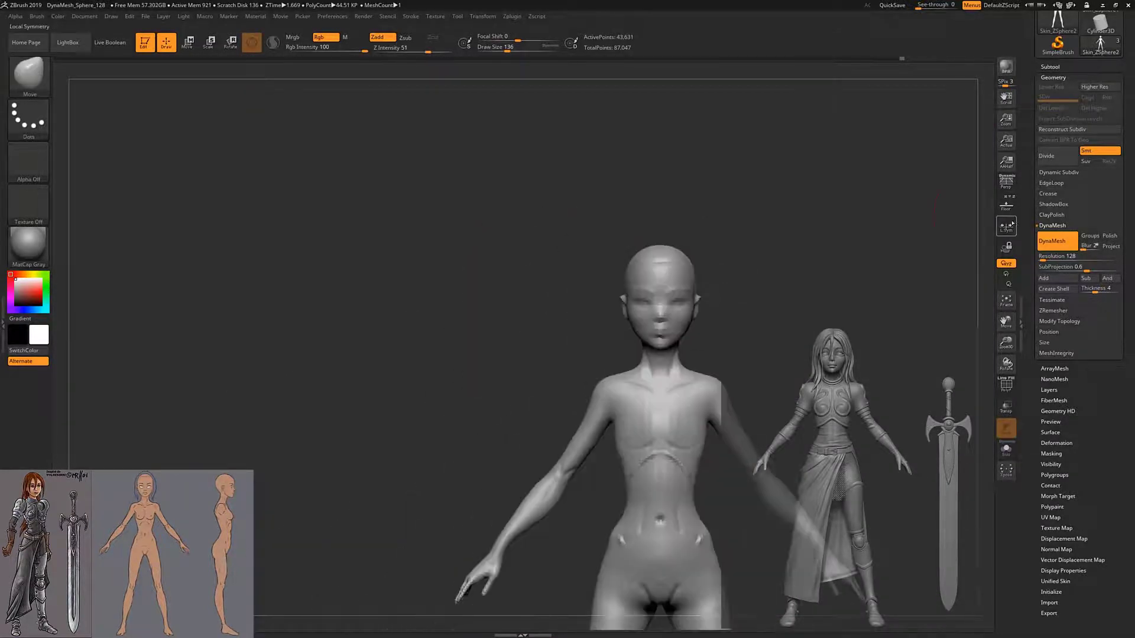
left_click(1006, 204)
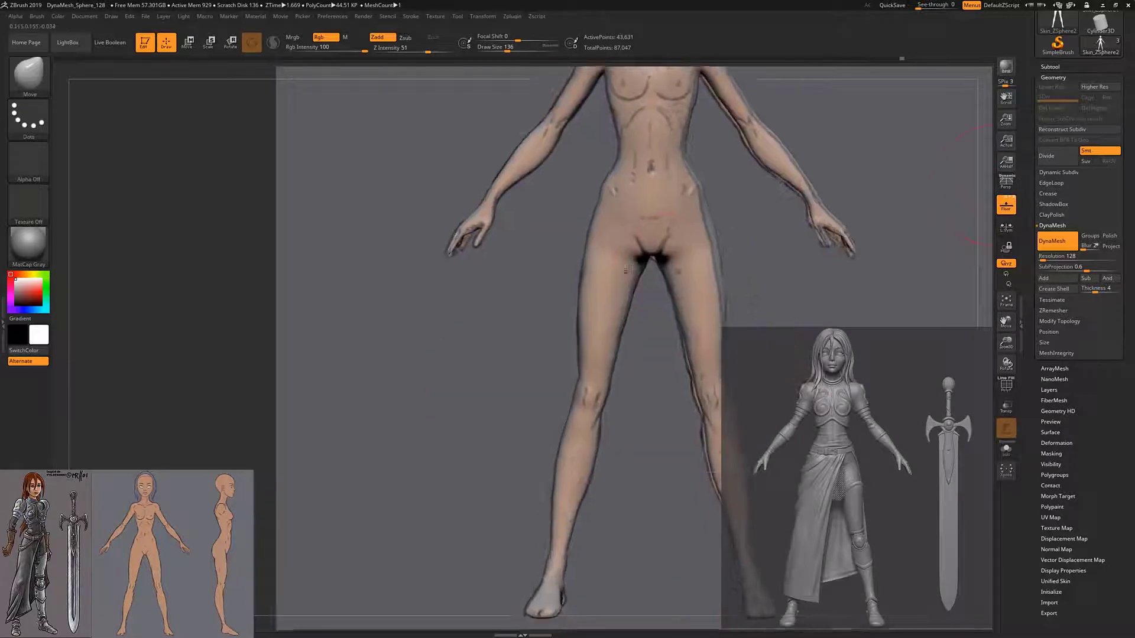
key("space")
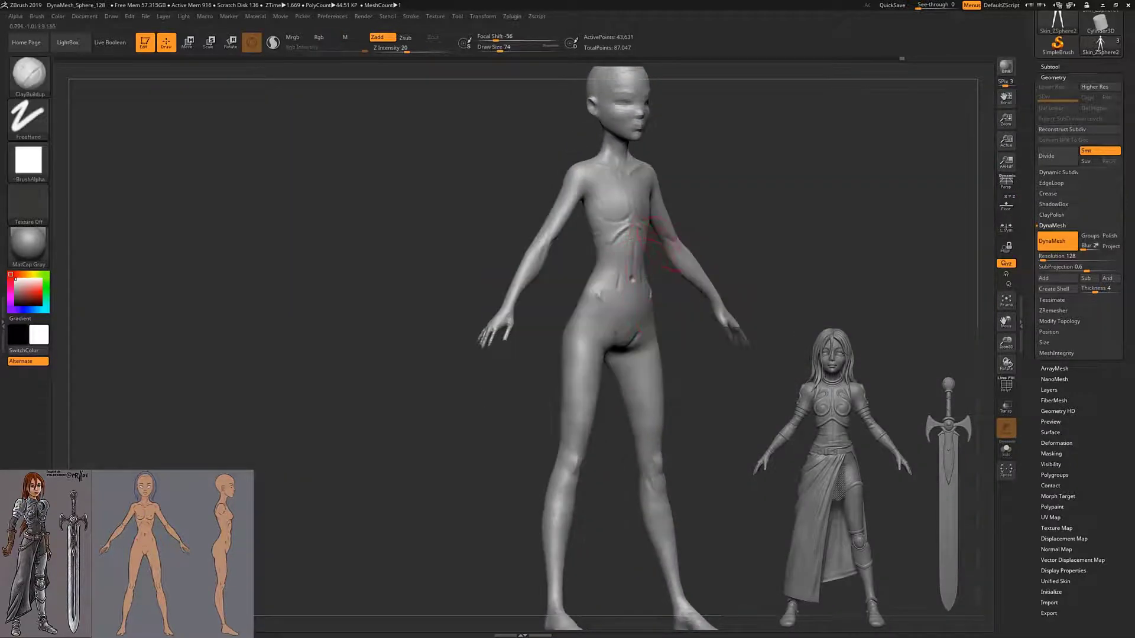
- Carve a groove down the sternum with DamStandard set to Zsub
right_click_drag(604, 277, 614, 255)
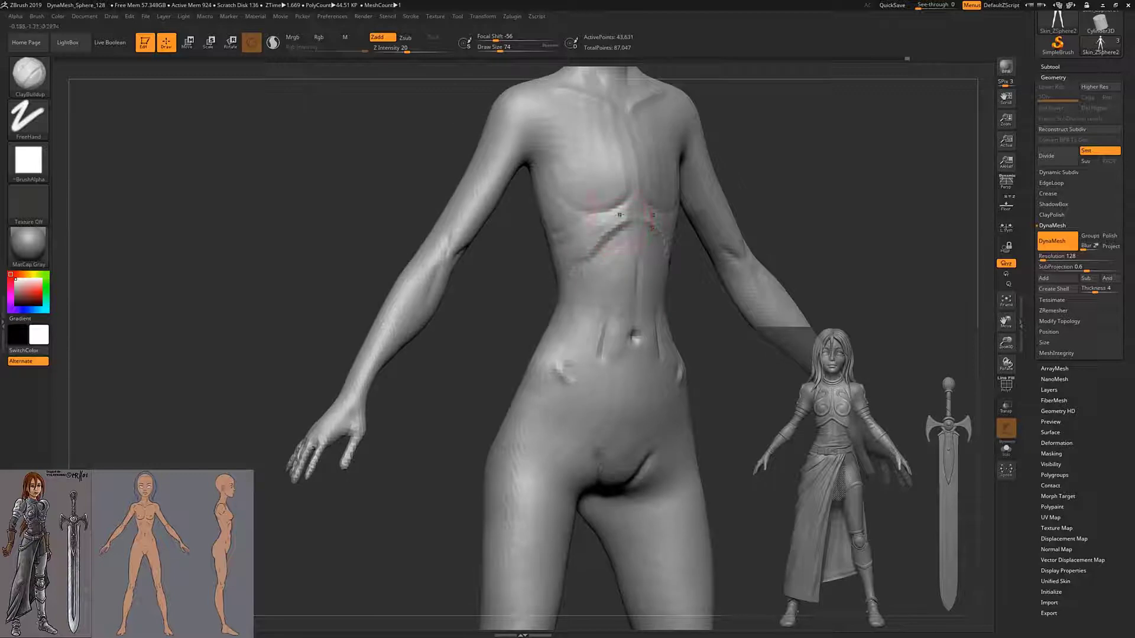
mouse_move(620, 214)
right_mouse_down()
mouse_move(547, 258)
mouse_move(644, 293)
mouse_move(657, 273)
mouse_move(651, 301)
mouse_move(616, 333)
mouse_move(585, 267)
mouse_move(598, 268)
right_mouse_up()
key("b")
key("d")
key("s")
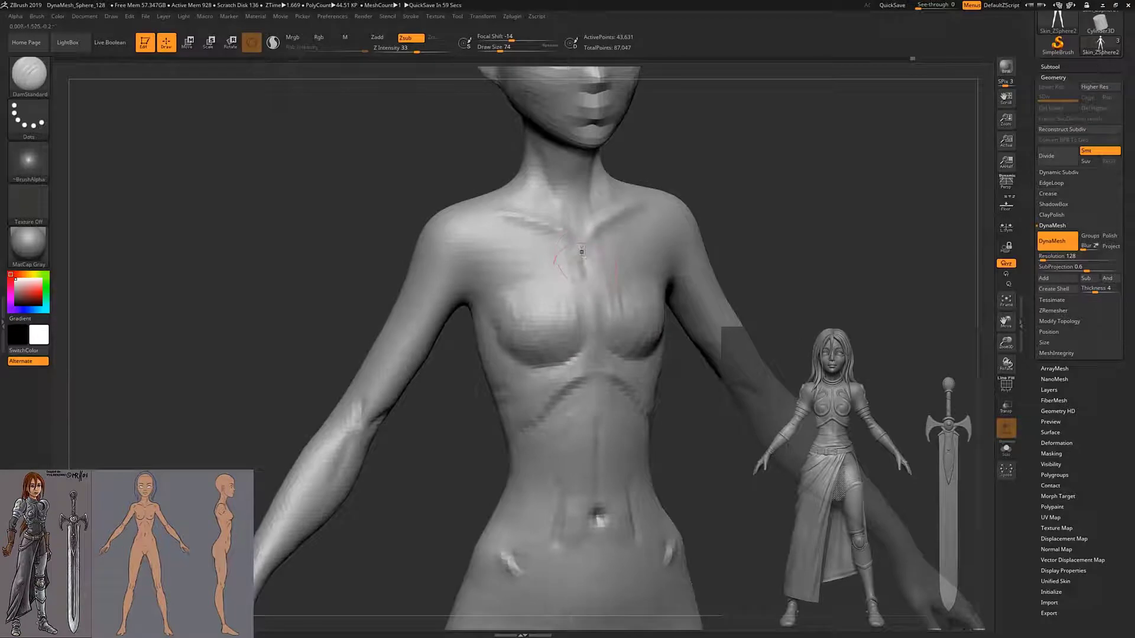
left_click_drag(586, 278, 593, 331)
- Build up the chest from the side with ClayBuildup set to Zadd
key("b")
key("c")
key("b")
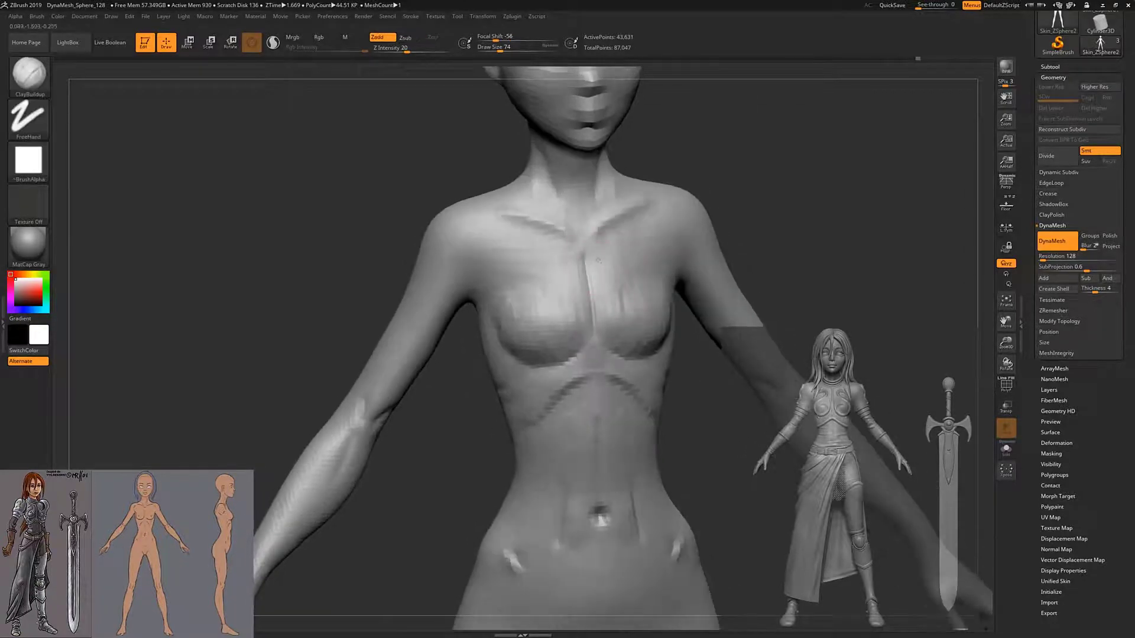
right_click_drag(627, 332, 678, 333)
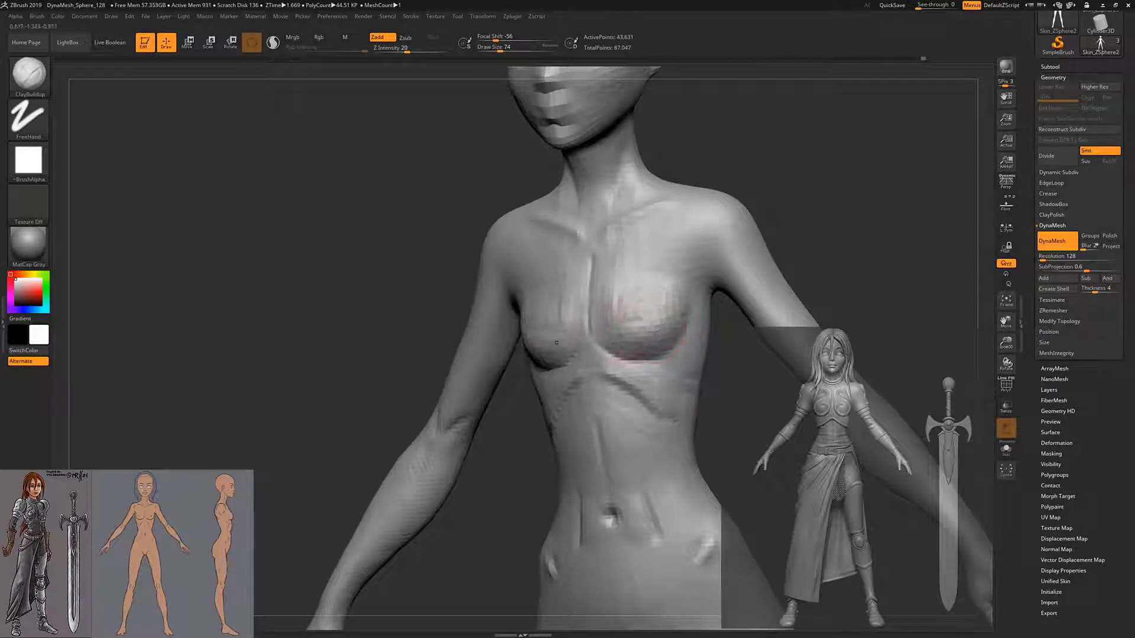
mouse_move(686, 325)
right_mouse_down("ctrl")
mouse_move(674, 366)
mouse_move(665, 278)
mouse_move(662, 325)
mouse_move(685, 319)
mouse_move(680, 366)
mouse_move(678, 339)
mouse_move(611, 343)
mouse_move(650, 343)
mouse_move(638, 337)
mouse_move(674, 295)
mouse_move(615, 331)
mouse_move(575, 303)
mouse_move(647, 340)
mouse_move(547, 264)
mouse_move(591, 302)
right_mouse_up("ctrl")
- Refine the chest forms with ClayBuildup from three-quarter, front and side views
right_click_drag(591, 301, 631, 343, "ctrl")
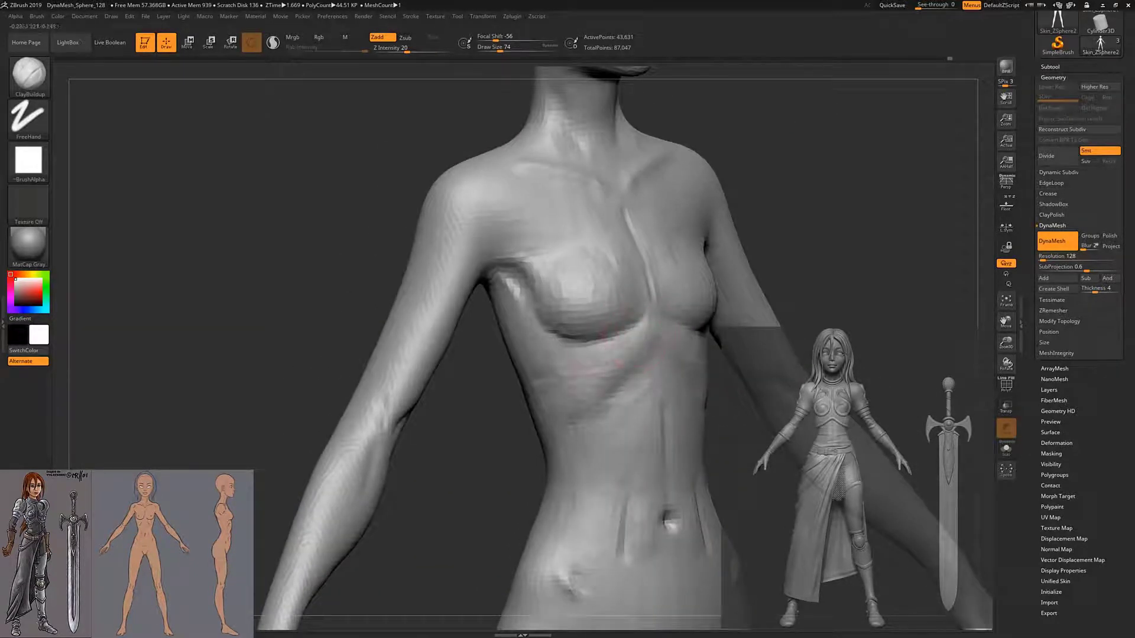
mouse_move(608, 337)
right_mouse_down()
mouse_move(547, 283)
mouse_move(598, 290)
mouse_move(568, 278)
mouse_move(603, 269)
mouse_move(626, 272)
mouse_move(642, 291)
right_mouse_up()
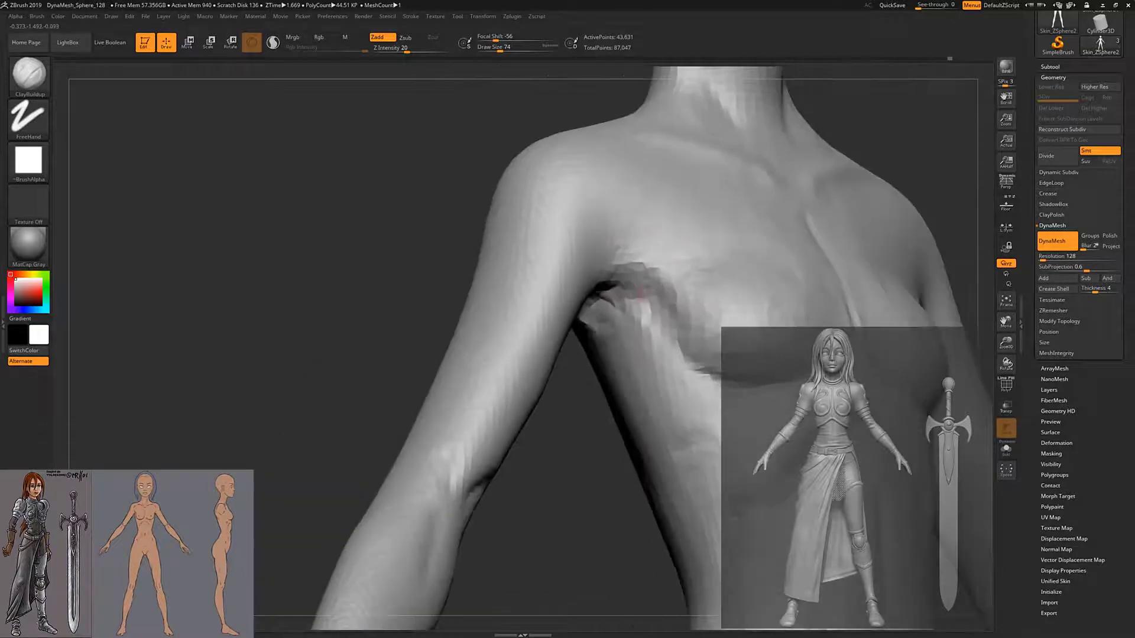
right_click_drag(712, 316, 727, 221)
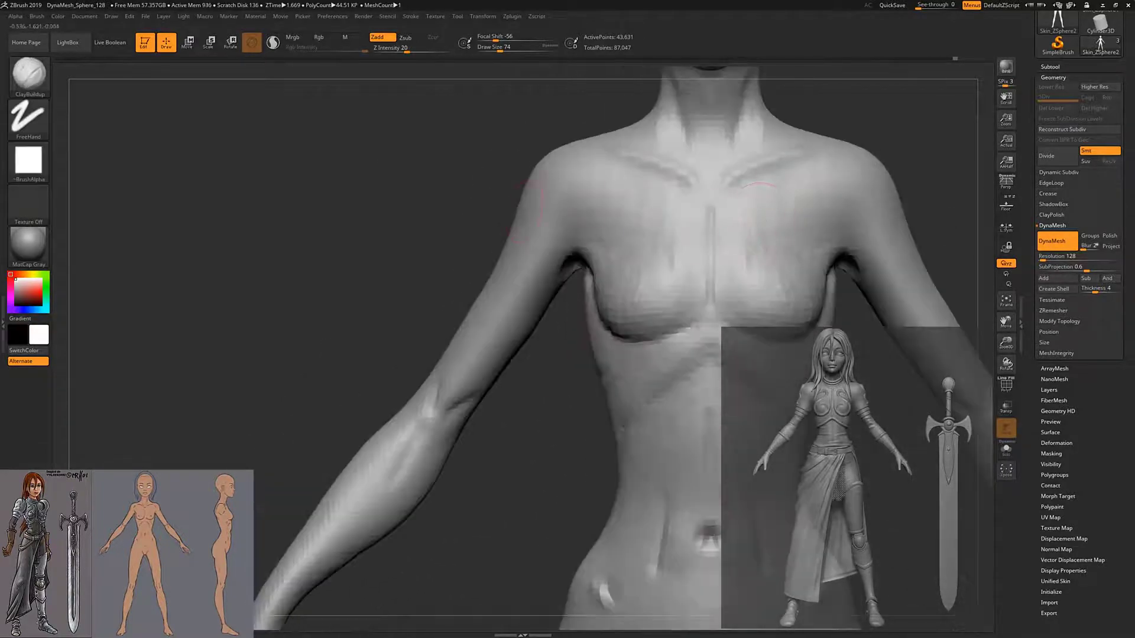
mouse_move(525, 208)
right_mouse_down()
mouse_move(544, 203)
mouse_move(503, 260)
mouse_move(535, 261)
mouse_move(487, 243)
mouse_move(453, 269)
mouse_move(481, 304)
mouse_move(452, 353)
mouse_move(445, 267)
mouse_move(540, 311)
right_mouse_up()
- Carve the armpit with DamStandard at Z Intensity 33, then blend the upper arm with ClayBuildup
key("b")
key("d")
key("s")
mouse_move(517, 355)
right_mouse_down()
mouse_move(514, 334)
mouse_move(452, 305)
mouse_move(455, 325)
mouse_move(473, 331)
mouse_move(437, 337)
mouse_move(446, 349)
mouse_move(444, 269)
mouse_move(499, 269)
mouse_move(487, 314)
mouse_move(505, 298)
mouse_move(506, 355)
mouse_move(541, 322)
right_mouse_up()
key("b")
key("c")
key("b")
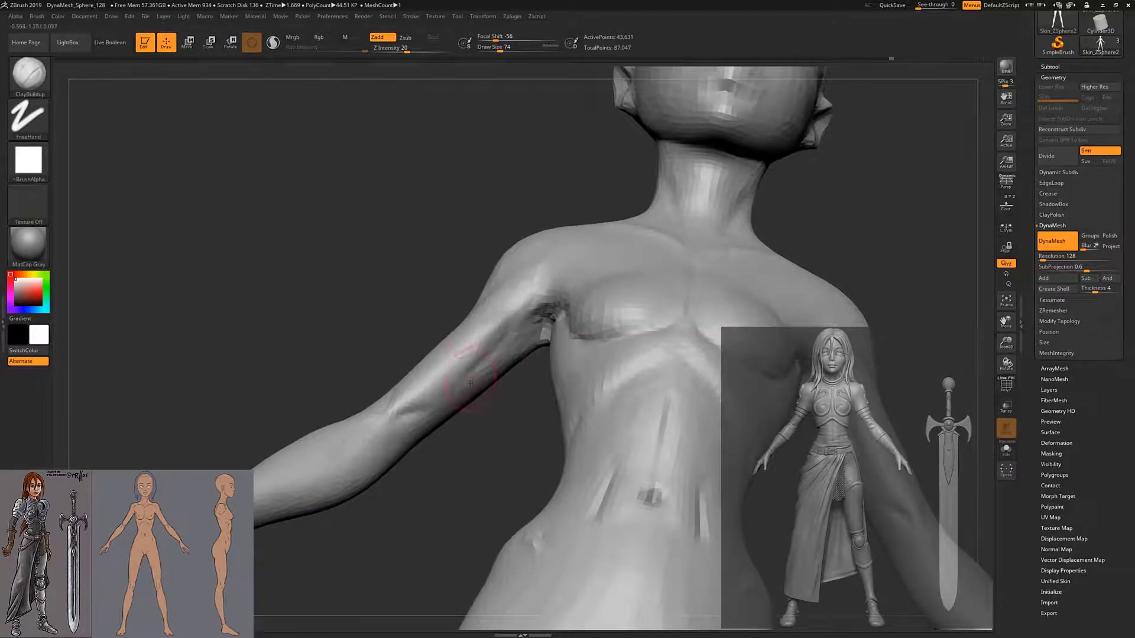
mouse_move(470, 383)
right_mouse_down()
mouse_move(458, 387)
mouse_move(489, 337)
mouse_move(390, 392)
mouse_move(410, 375)
right_mouse_up()
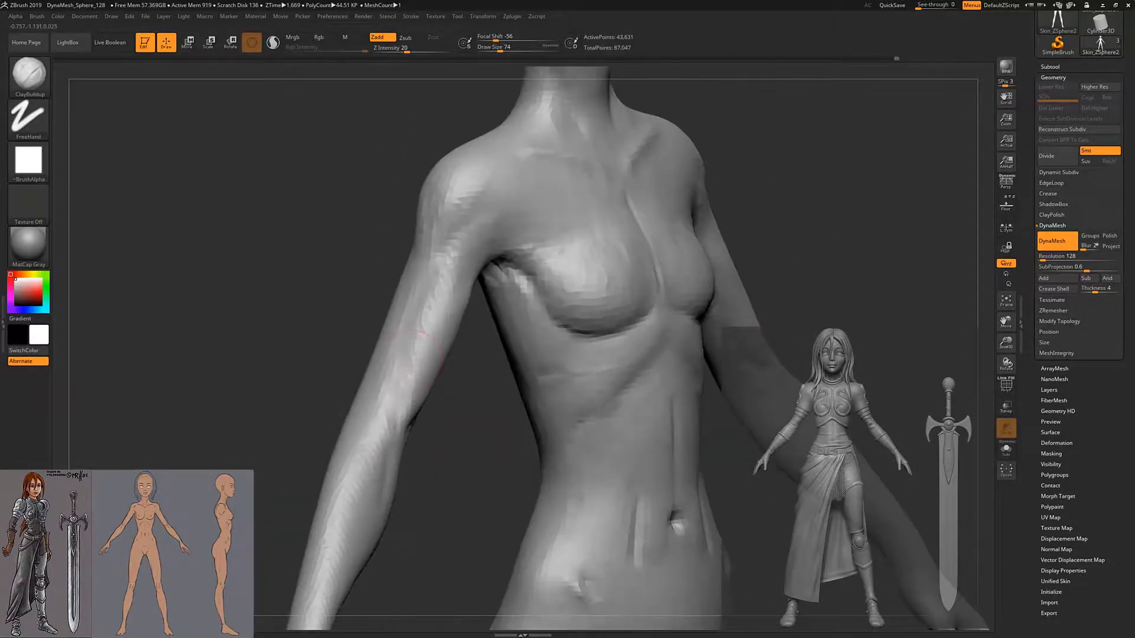
mouse_move(429, 308)
right_mouse_down()
mouse_move(456, 246)
mouse_move(722, 254)
mouse_move(635, 237)
mouse_move(597, 284)
mouse_move(662, 278)
right_mouse_up()
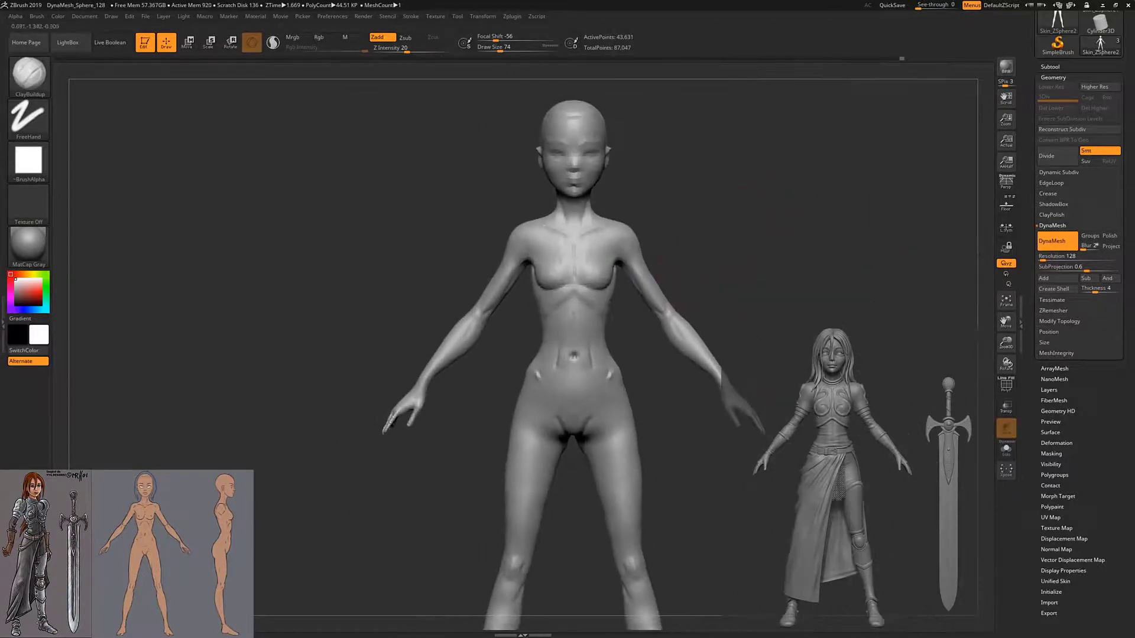
mouse_move(582, 283)
right_mouse_down()
mouse_move(509, 269)
mouse_move(481, 241)
mouse_move(663, 198)
mouse_move(648, 265)
right_mouse_up()
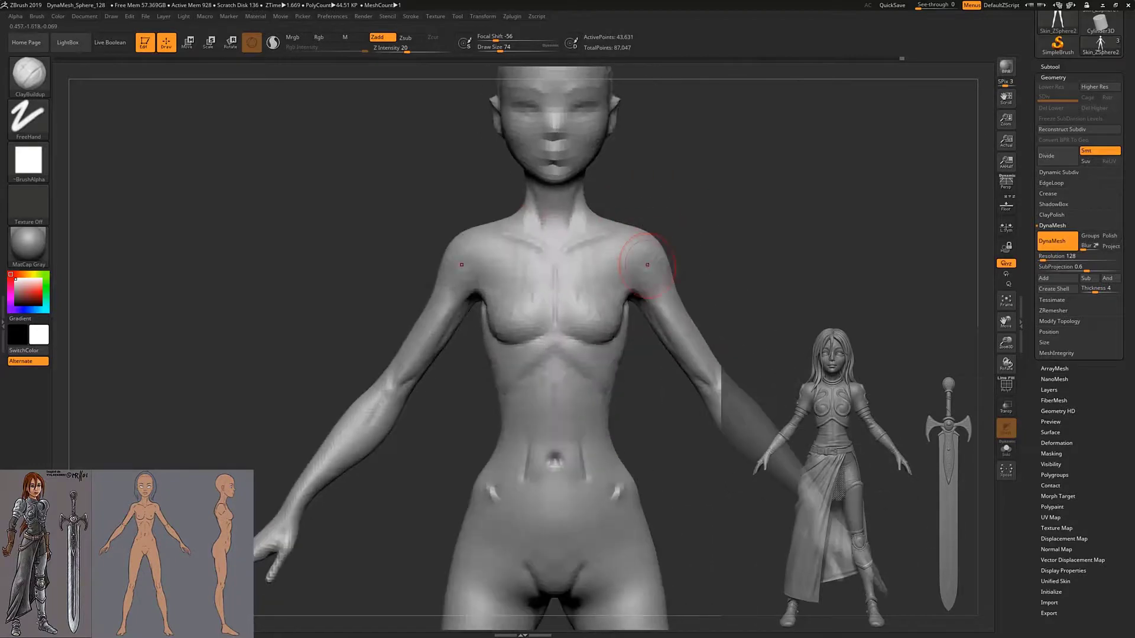